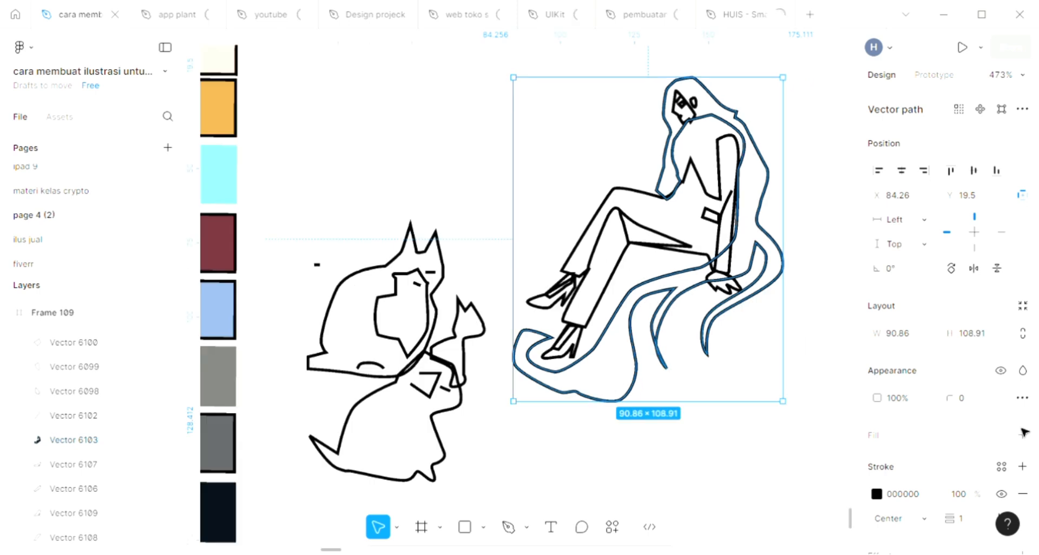
# Add a fill to the woman's long hair outline, and fill her suit with the maroon swatch colour 70313A
pyautogui.click(1023, 436)
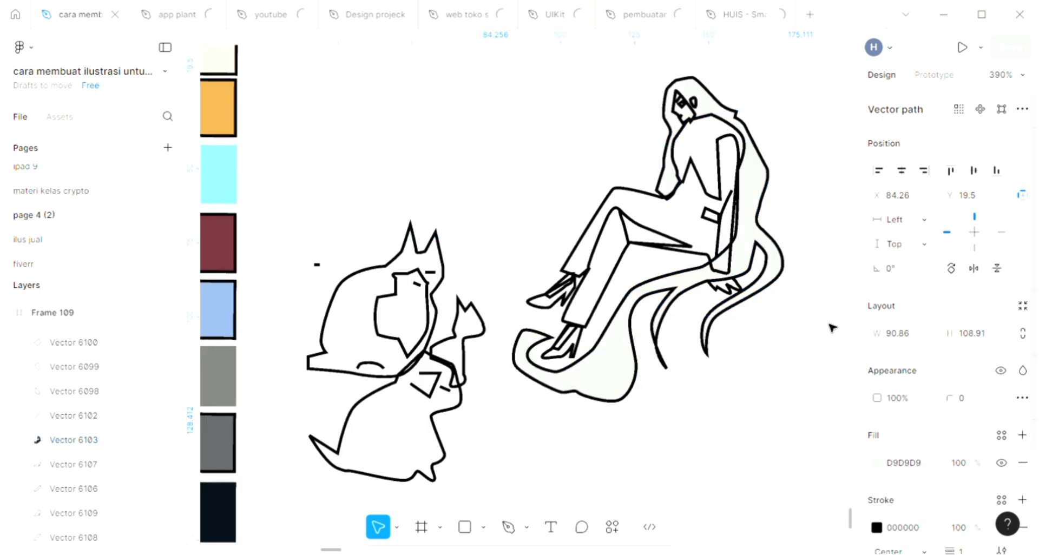
pyautogui.click(637, 195)
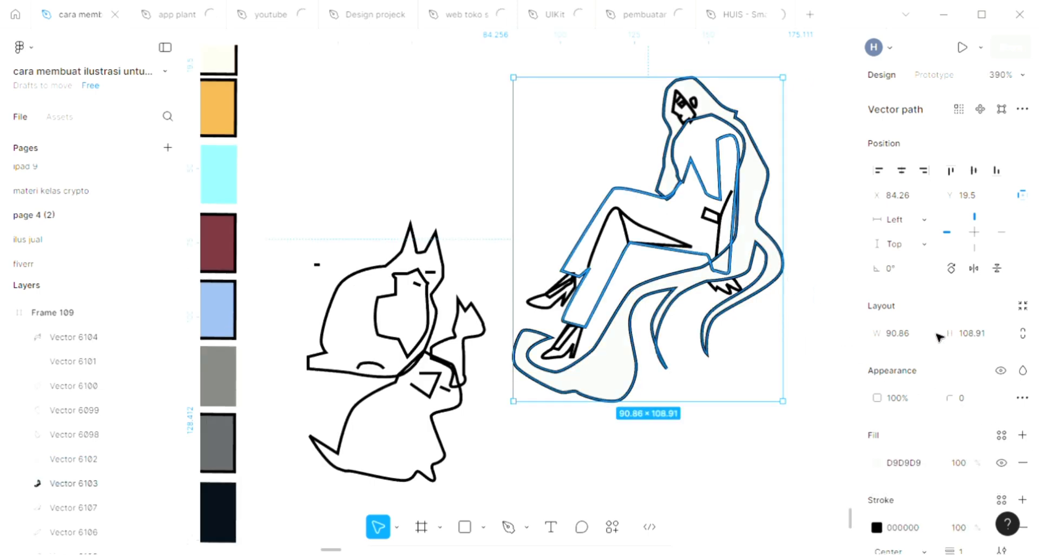
pyautogui.click(1022, 436)
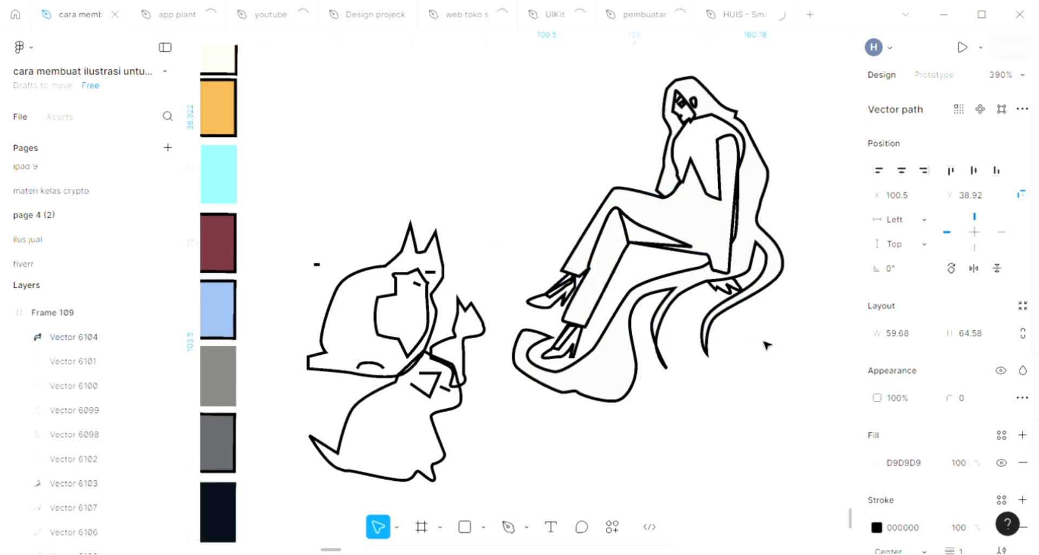
pyautogui.scroll(-3, 753, 342)
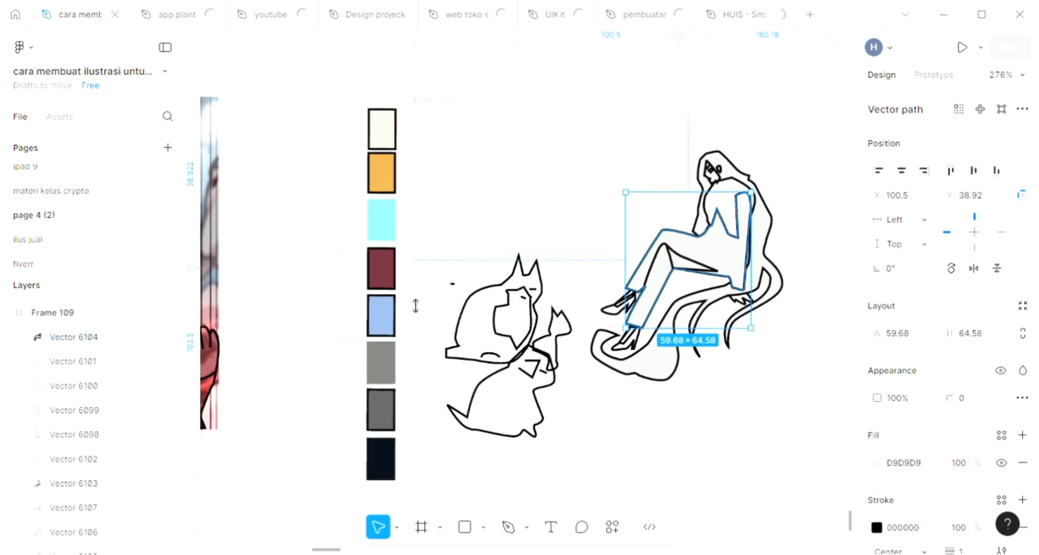
pyautogui.press('i')
pyautogui.click(382, 273)
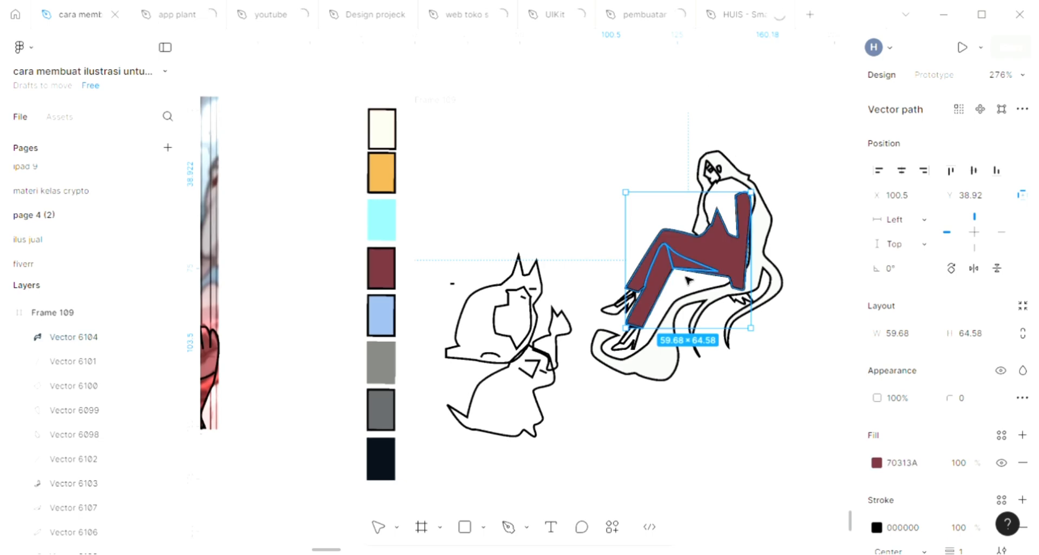
# Send the maroon suit behind its detail shapes and fill the woman's hand with the cream swatch colour FFE2D3
pyautogui.hscroll(3, 688, 280)
pyautogui.scroll(5, 690, 282)
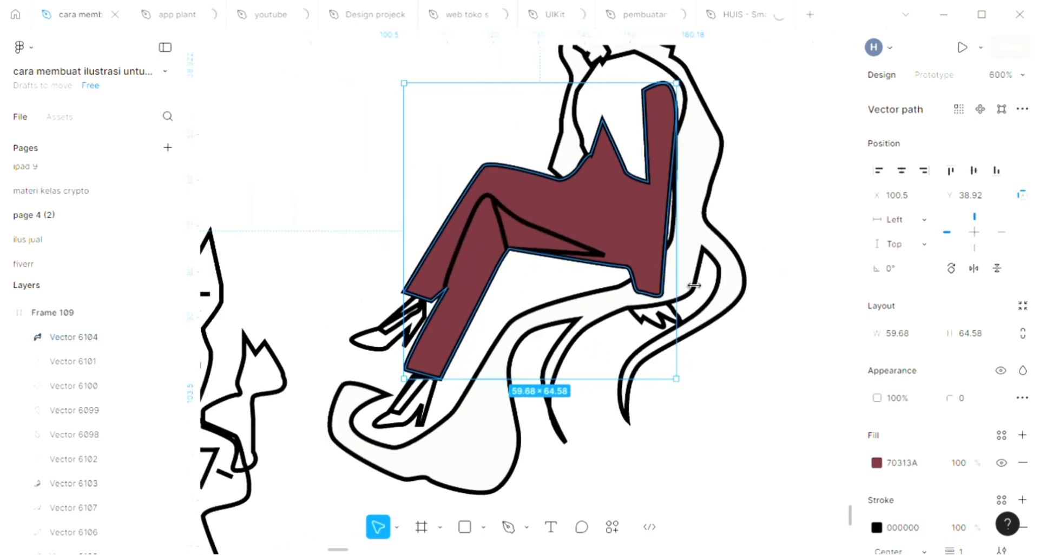
pyautogui.scroll(2, 695, 286)
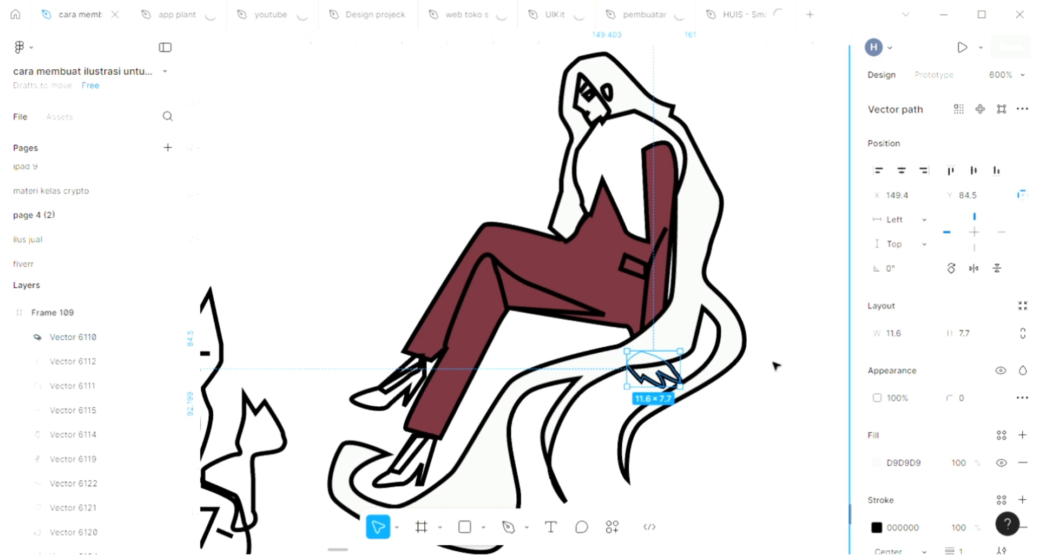
pyautogui.scroll(-3, 775, 366)
pyautogui.scroll(-1, 775, 366)
pyautogui.hscroll(-5, 775, 366)
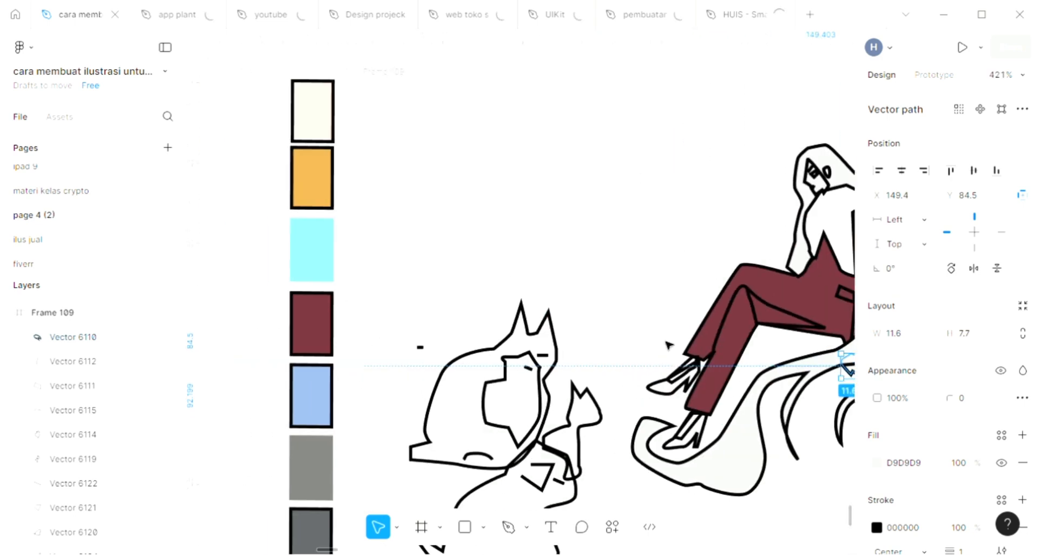
pyautogui.press('i')
pyautogui.click(363, 125)
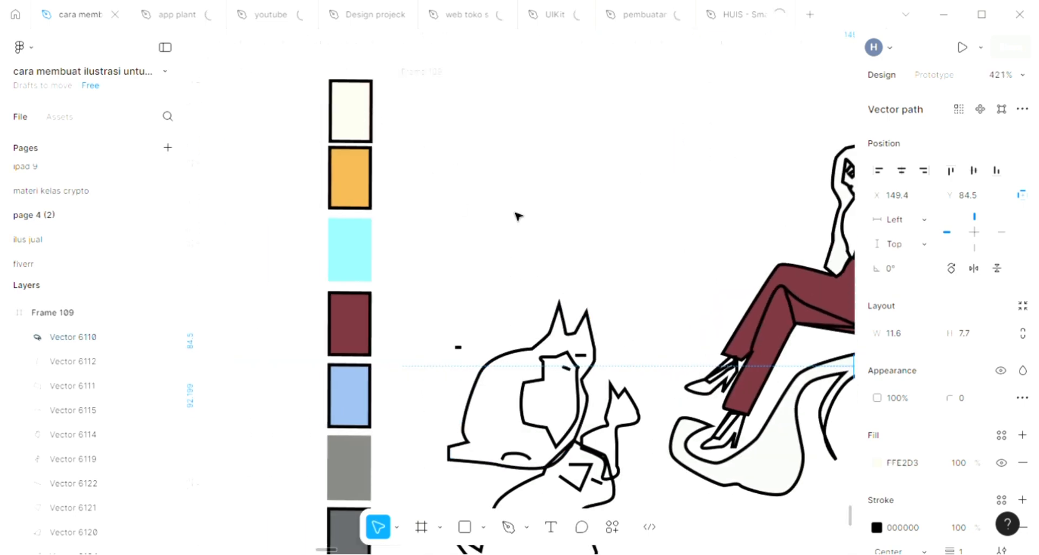
# Adjust the hand's fill to the slightly darker skin tone FDDECD
pyautogui.hscroll(1, 518, 216)
pyautogui.hscroll(5, 518, 216)
pyautogui.scroll(-1, 518, 215)
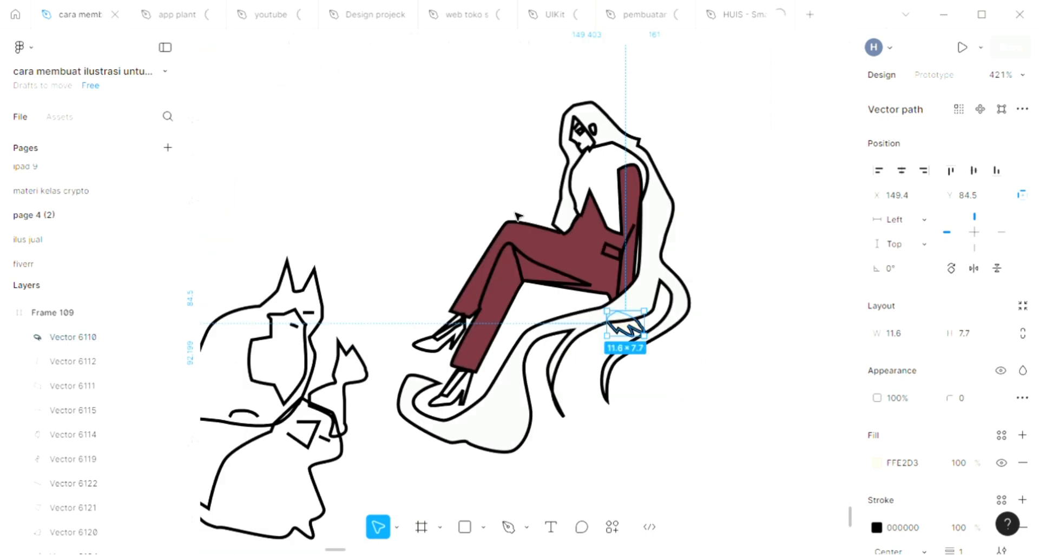
pyautogui.scroll(3, 606, 220)
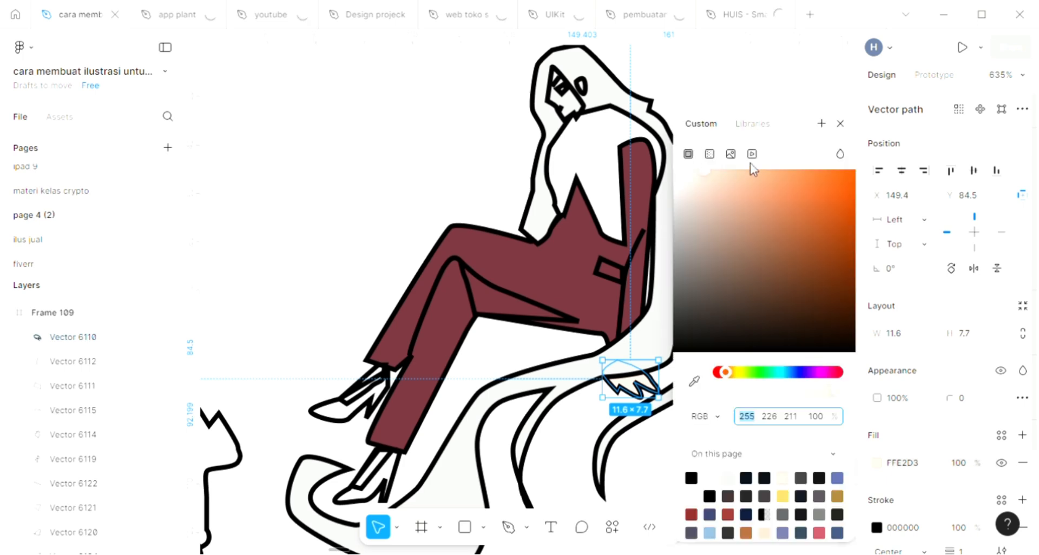
pyautogui.click(707, 171)
pyautogui.click(574, 105)
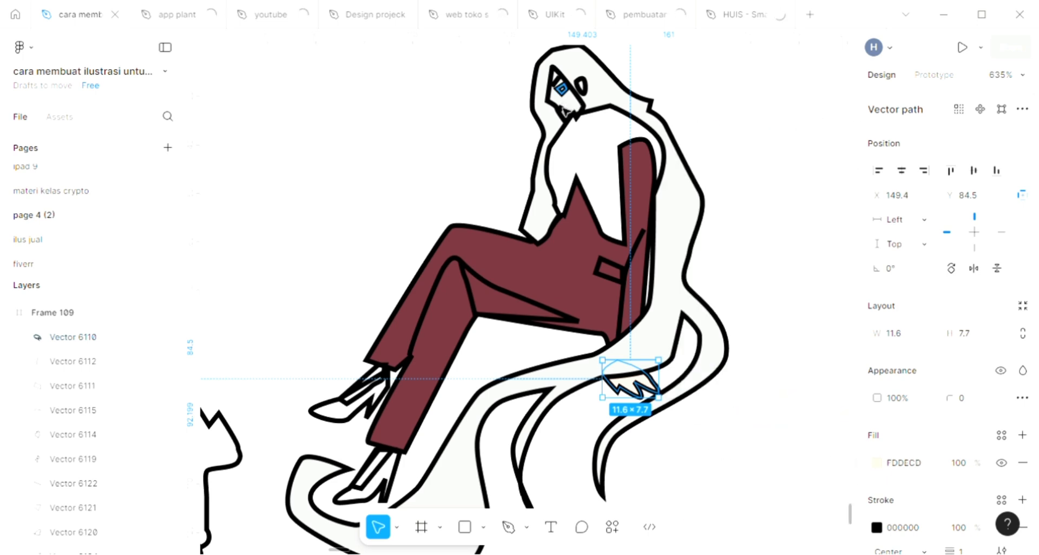
# Fill the woman's face shape with the skin tone FDDECD sampled from her hand
pyautogui.click(562, 109)
pyautogui.click(578, 117)
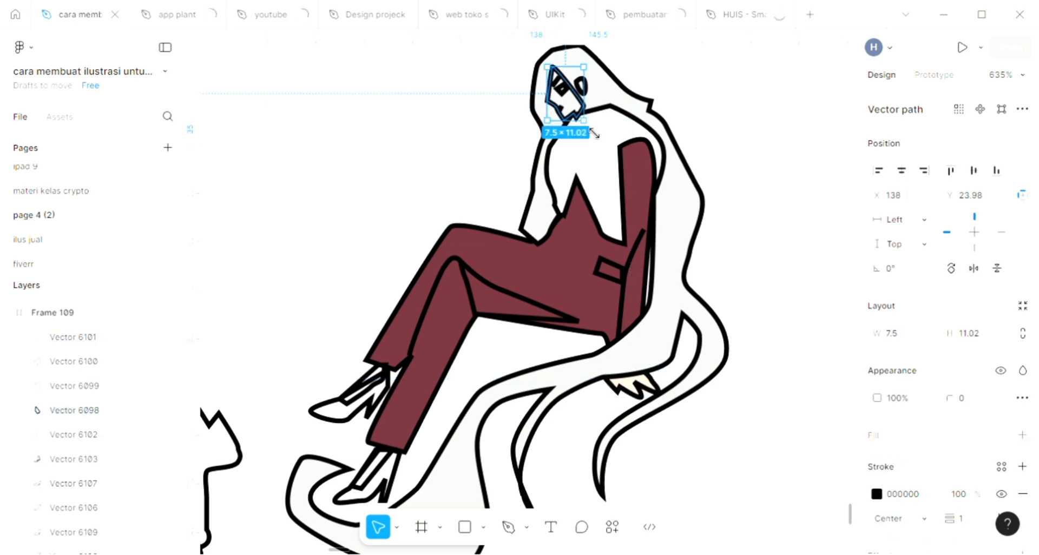
pyautogui.click(1022, 435)
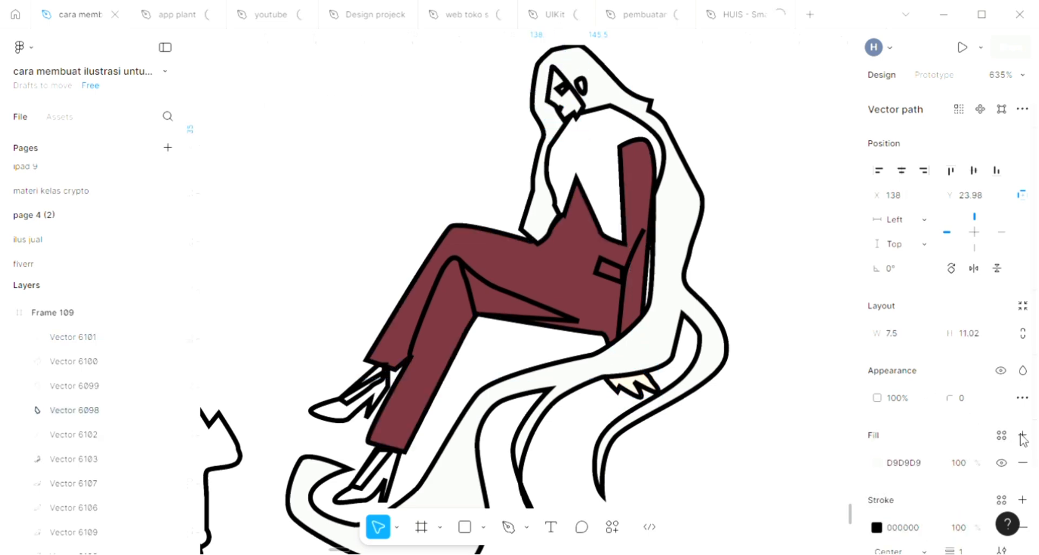
pyautogui.press('i')
pyautogui.click(655, 389)
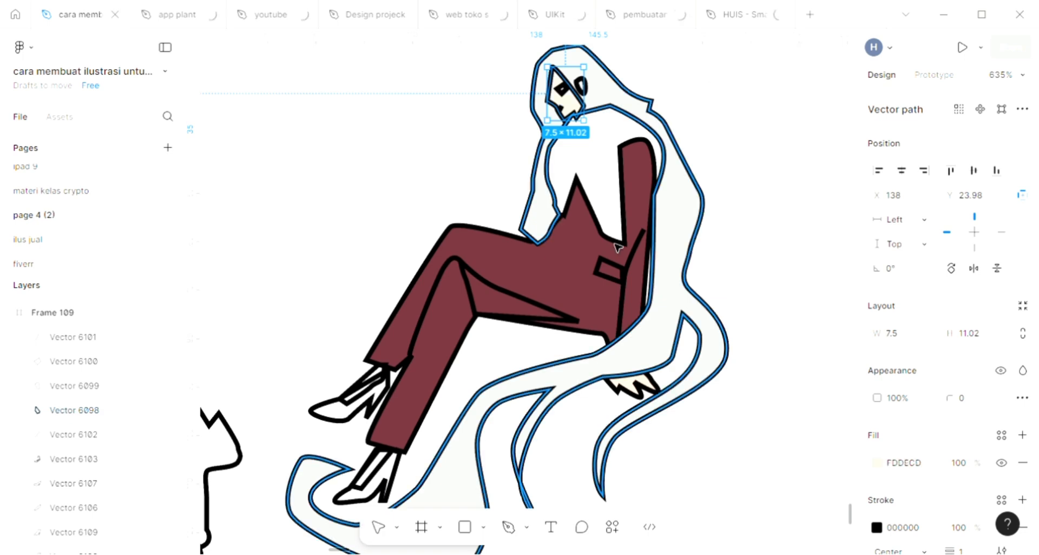
# Give the eye a D9D9D9 fill and fill the ear with the skin tone sampled from the hand
pyautogui.click(562, 88)
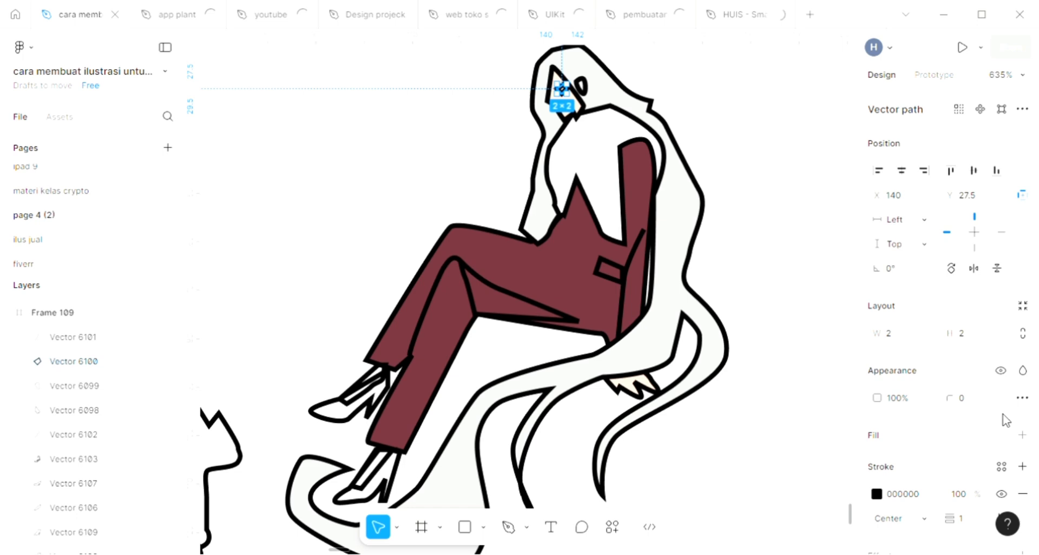
pyautogui.click(581, 86)
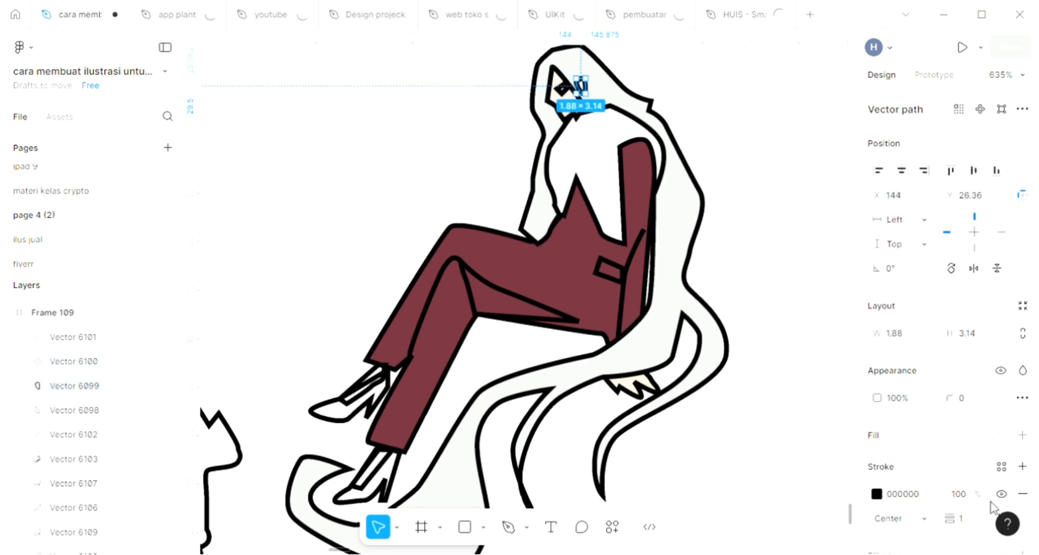
pyautogui.click(1022, 435)
pyautogui.press('i')
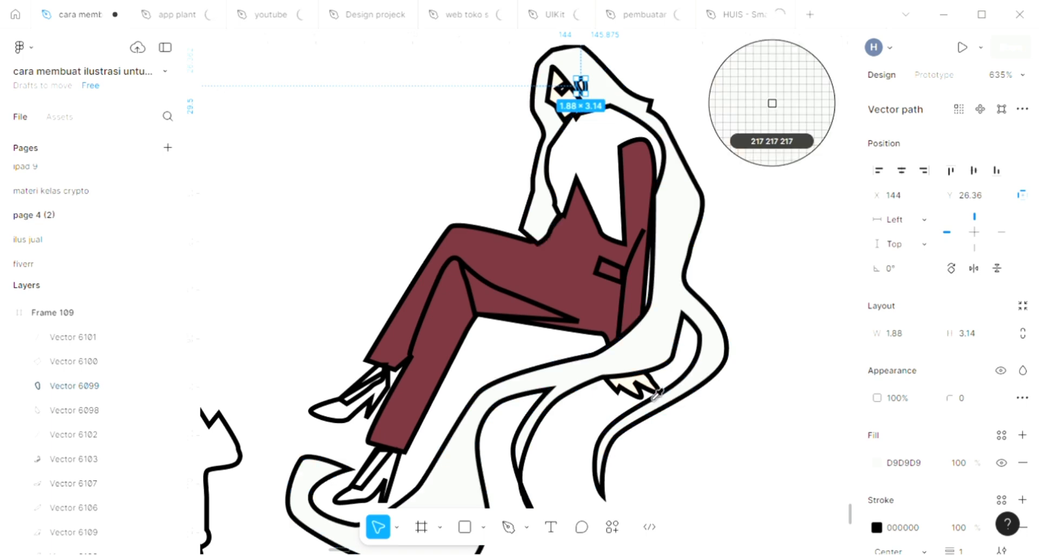
pyautogui.click(653, 391)
pyautogui.press('Escape')
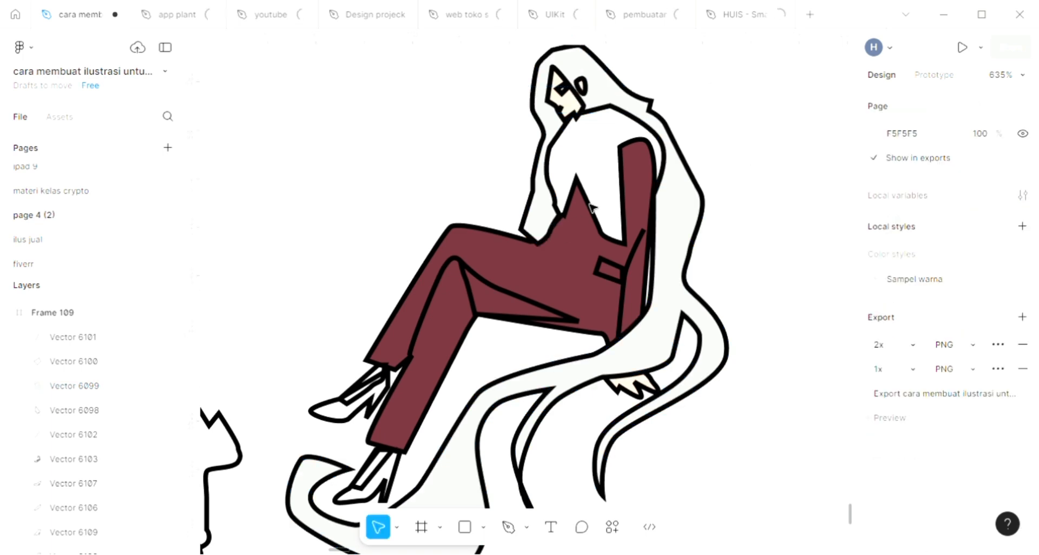
pyautogui.click(592, 158)
pyautogui.click(649, 130)
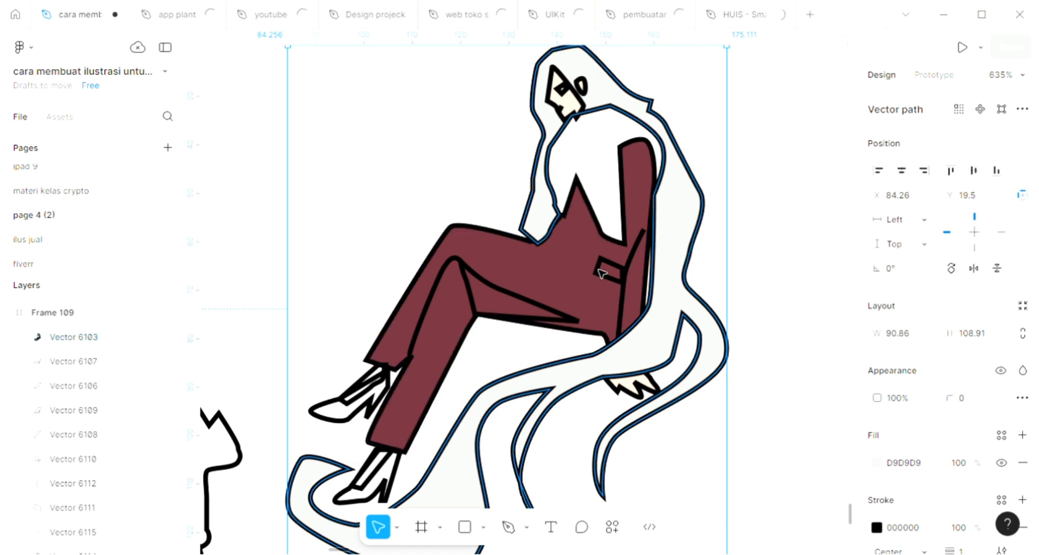
pyautogui.click(570, 254)
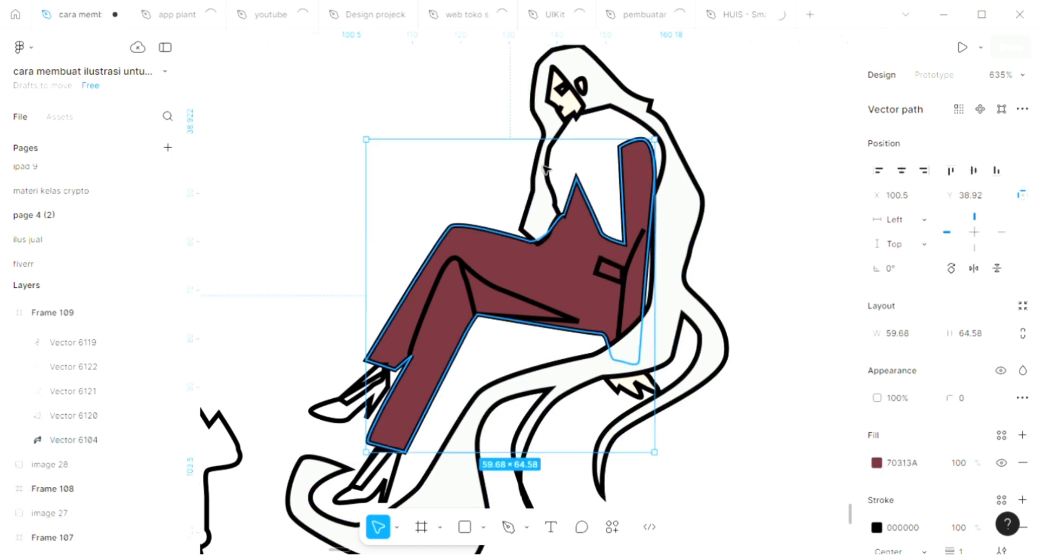
pyautogui.click(594, 126)
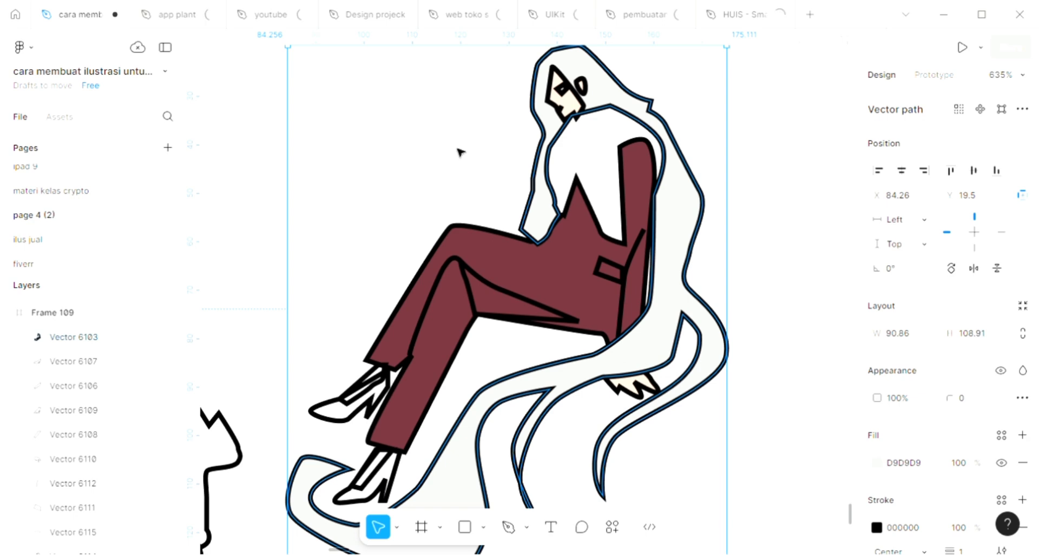
pyautogui.click(521, 194)
pyautogui.press('p')
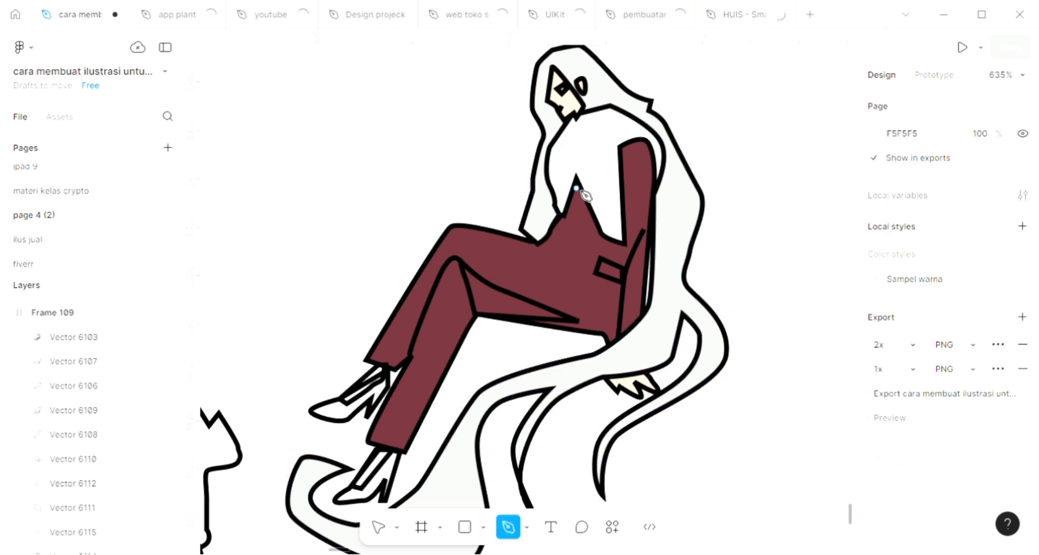
pyautogui.scroll(-5, 568, 280)
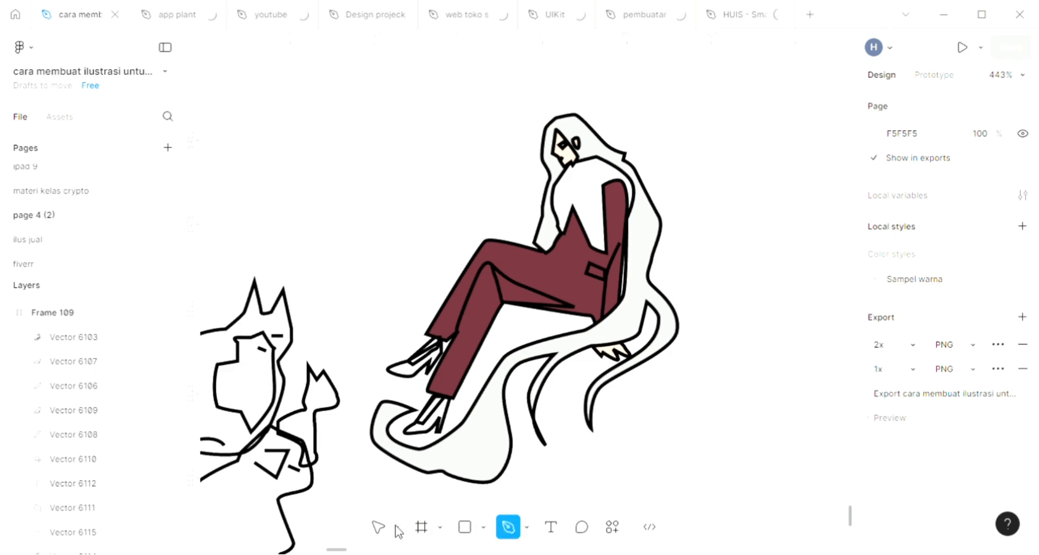
pyautogui.press('v')
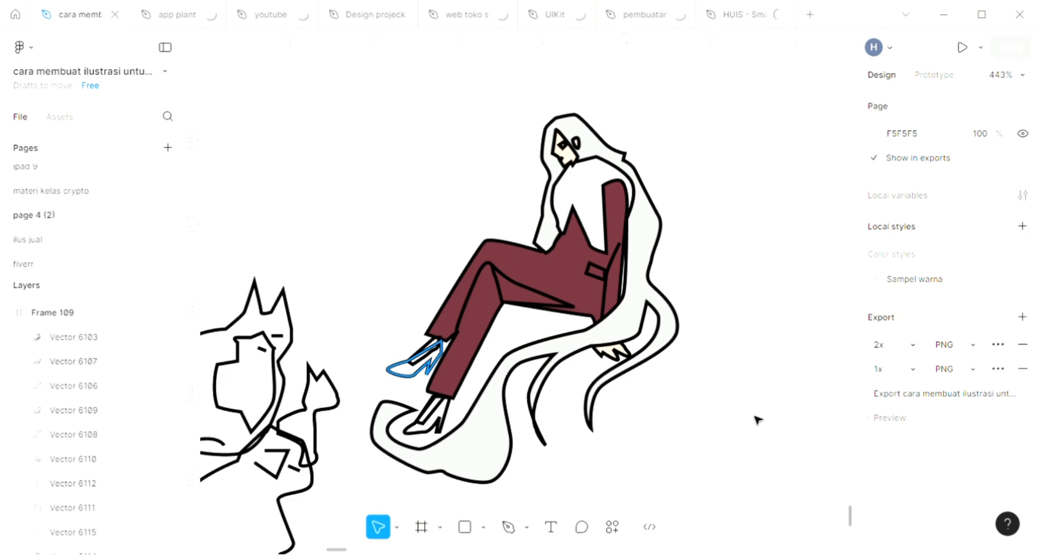
# Add a fill to the raised foot's high-heeled shoe and send the shoe behind the other shapes
pyautogui.click(414, 374)
pyautogui.scroll(4, 619, 429)
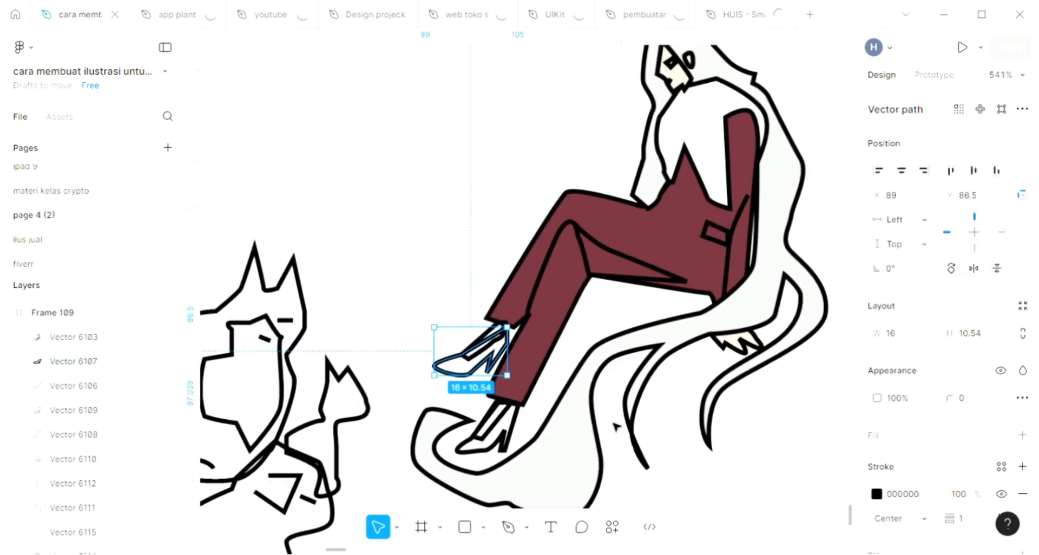
pyautogui.scroll(6, 615, 428)
pyautogui.click(1023, 435)
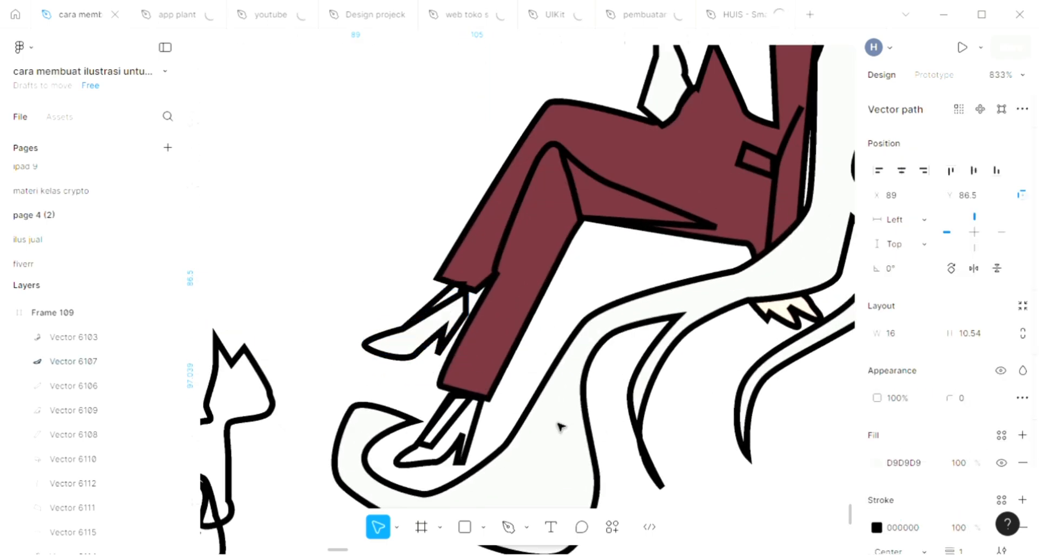
pyautogui.press('[')
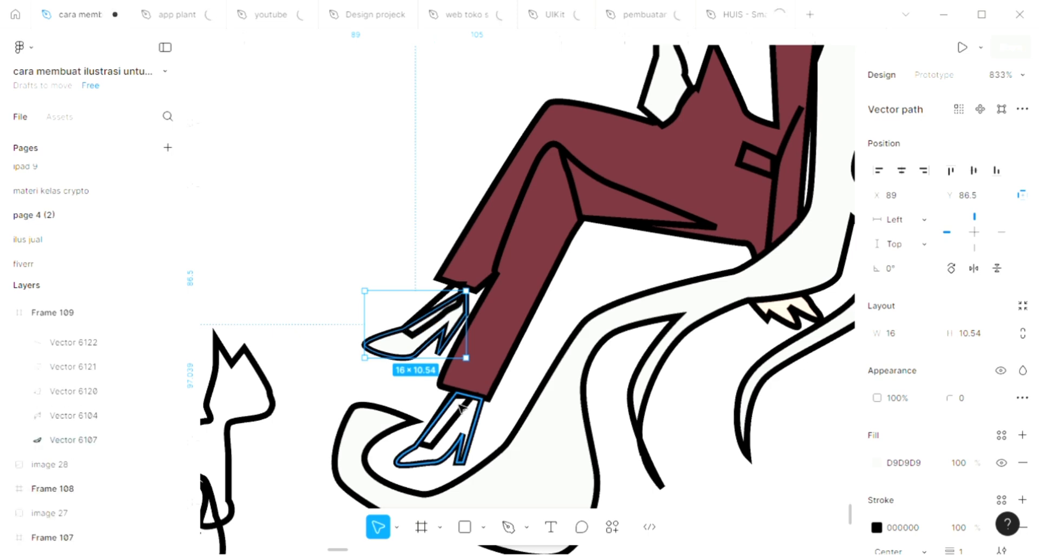
# Colour the raised foot's shoe with the near-black navy swatch, RGB 8 15 25
pyautogui.scroll(-8, 460, 407)
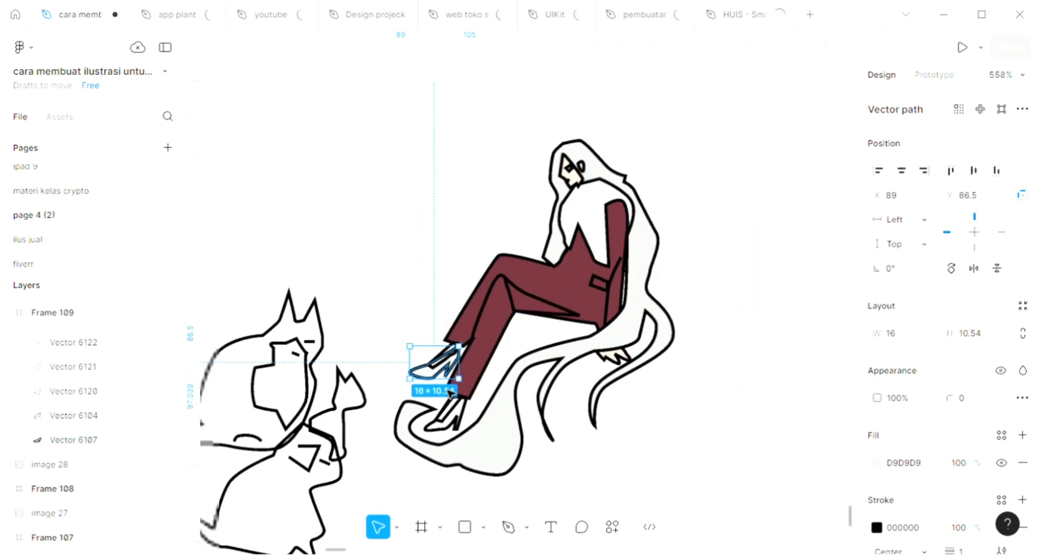
pyautogui.scroll(-3, 451, 394)
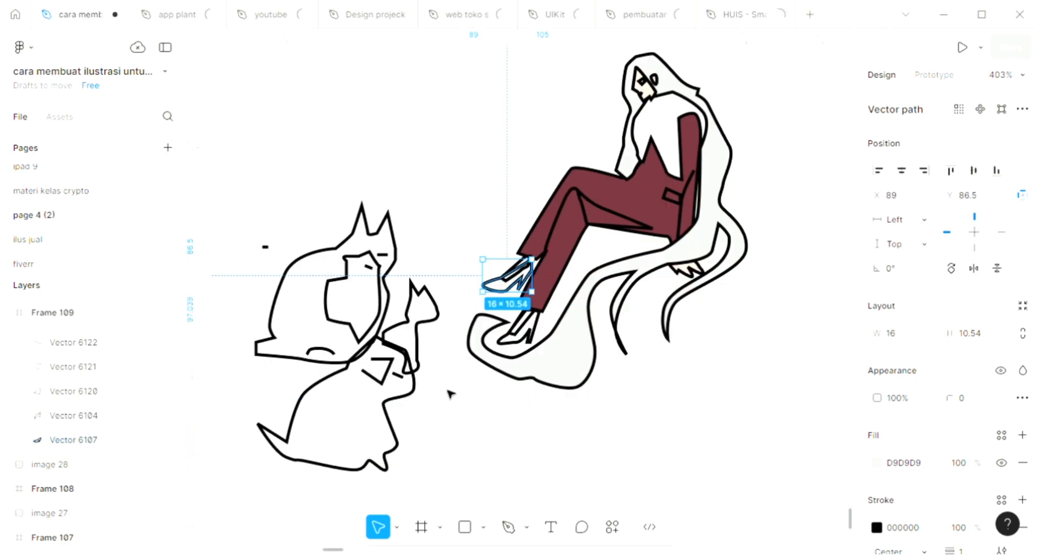
pyautogui.hscroll(-5, 451, 393)
pyautogui.hscroll(-2, 449, 394)
pyautogui.press('i')
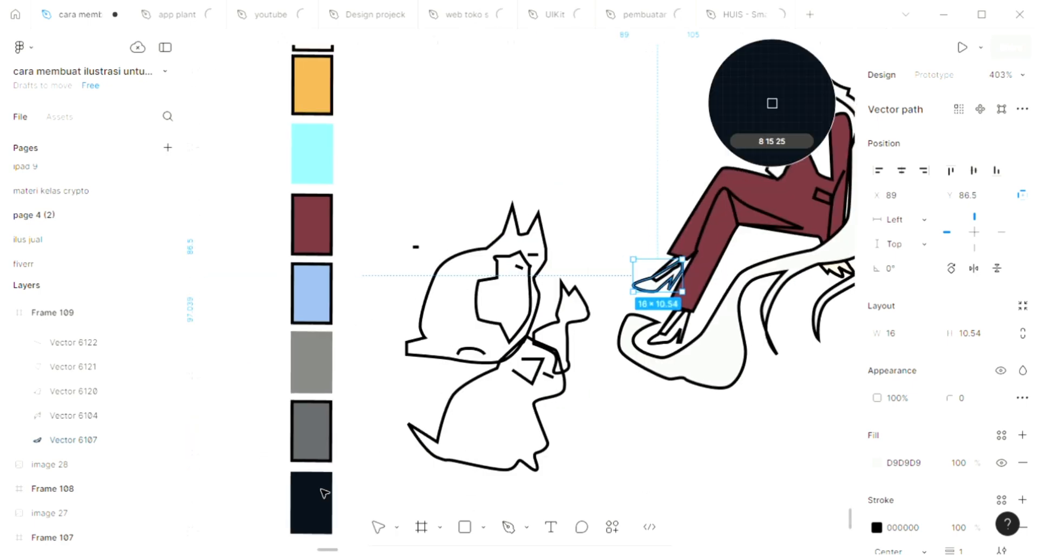
pyautogui.click(324, 493)
# Fill the lower foot's shoe with the near-black navy swatch colour 080F19 and send it behind the other shapes
pyautogui.click(670, 328)
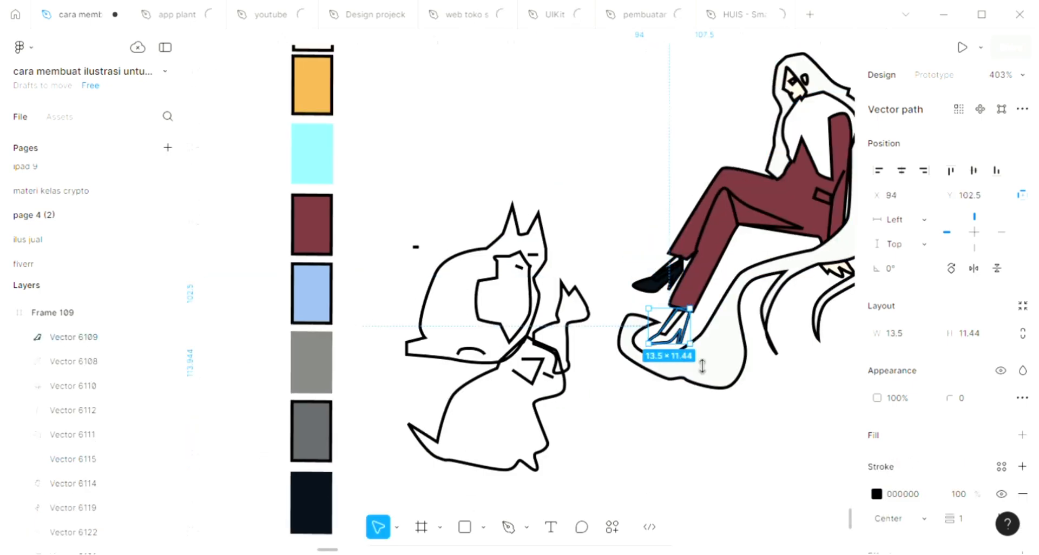
pyautogui.click(1022, 435)
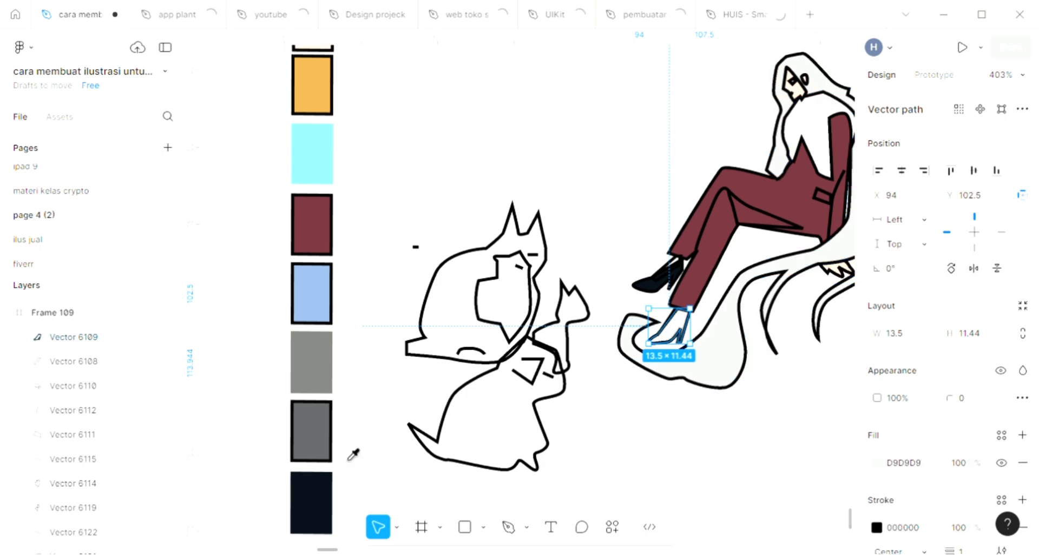
pyautogui.press('i')
pyautogui.click(322, 501)
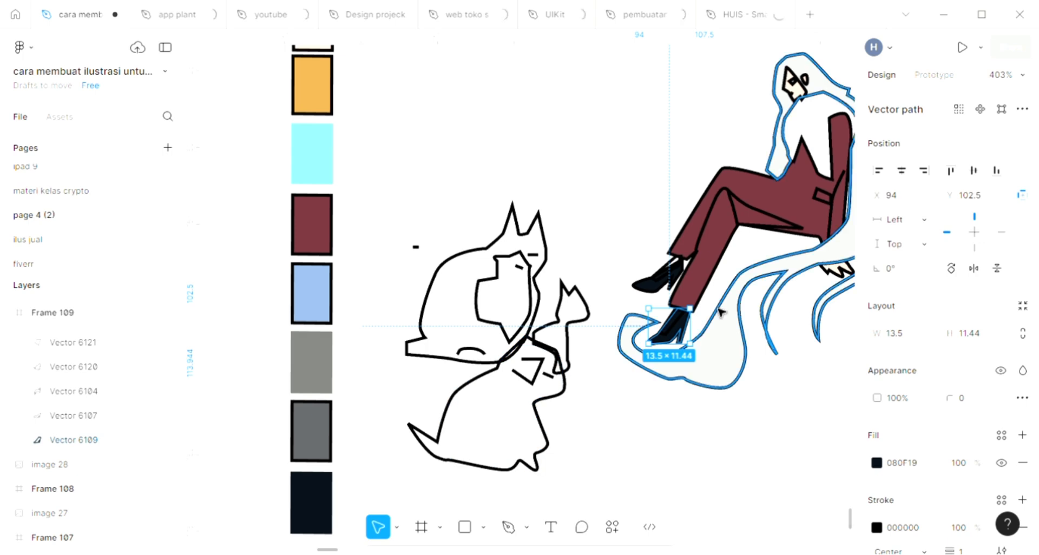
pyautogui.scroll(3, 713, 315)
pyautogui.scroll(5, 671, 337)
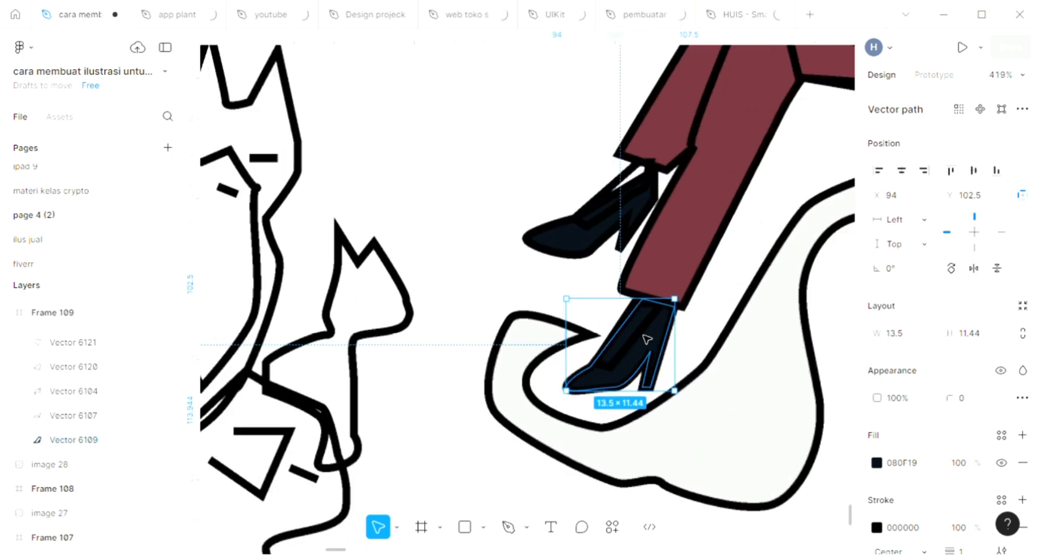
# Add a fill to the exposed instep of the lower foot and colour it with the woman's sampled skin tone
pyautogui.click(636, 337)
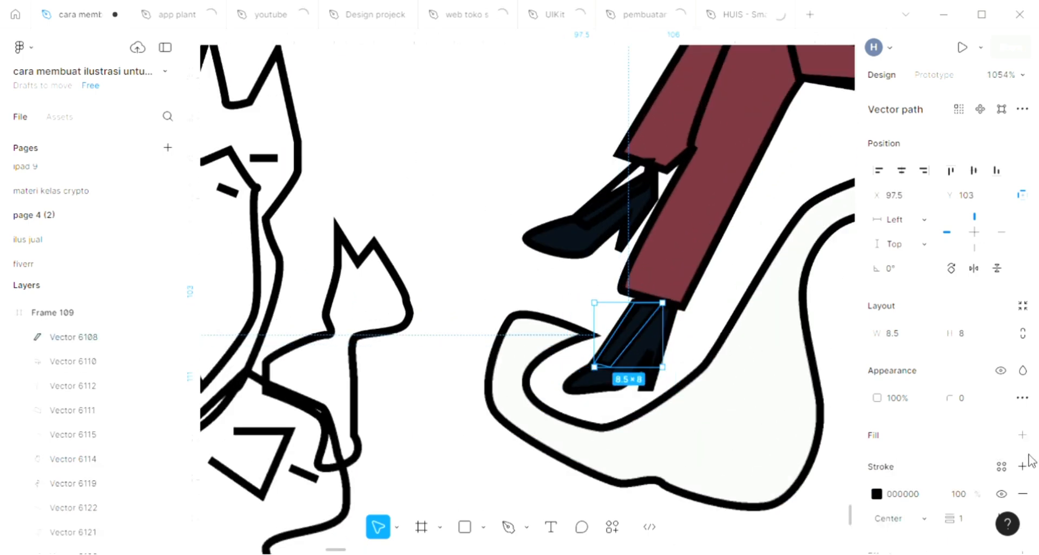
pyautogui.click(1022, 434)
pyautogui.scroll(-3, 704, 432)
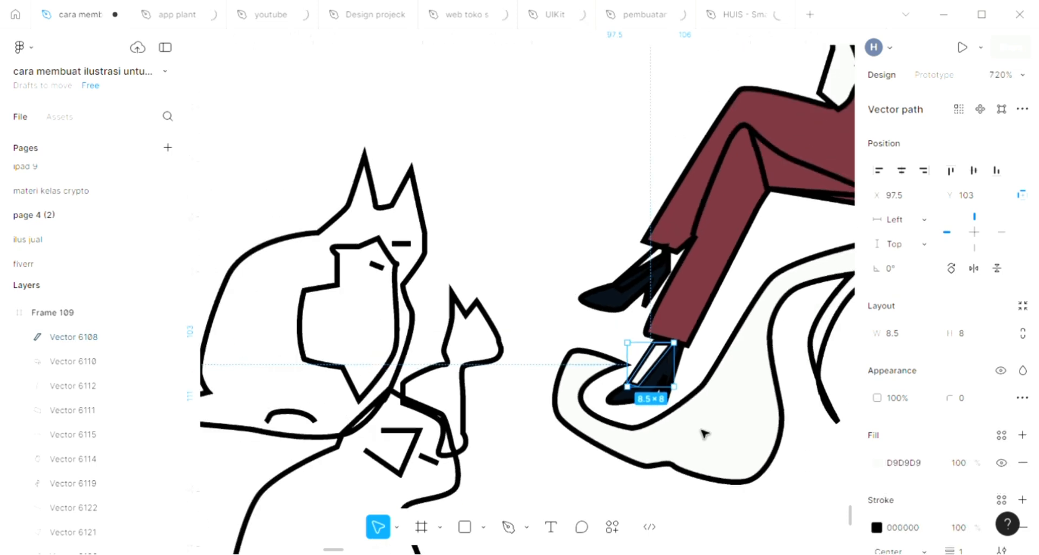
pyautogui.scroll(-2, 663, 416)
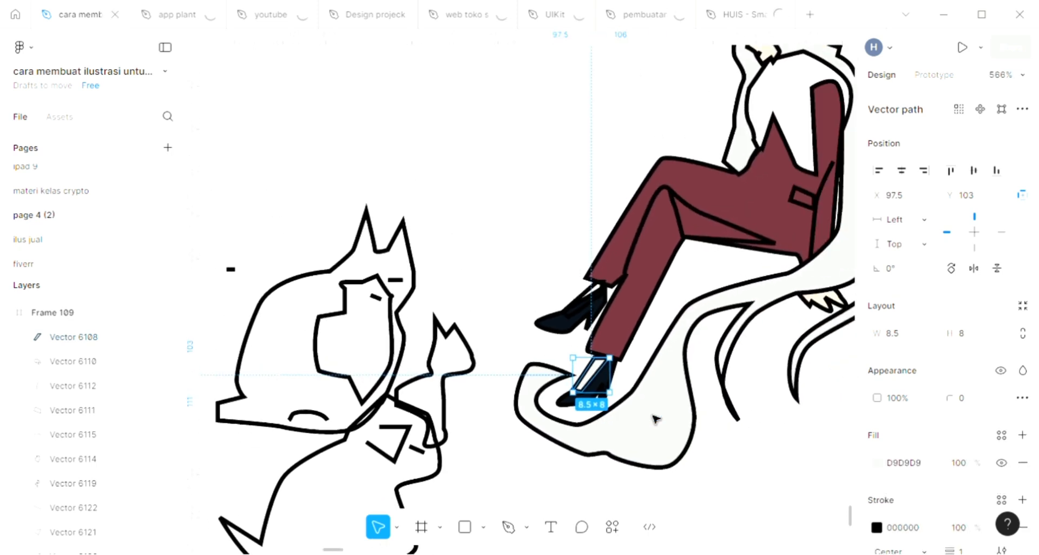
pyautogui.scroll(2, 704, 352)
pyautogui.press('i')
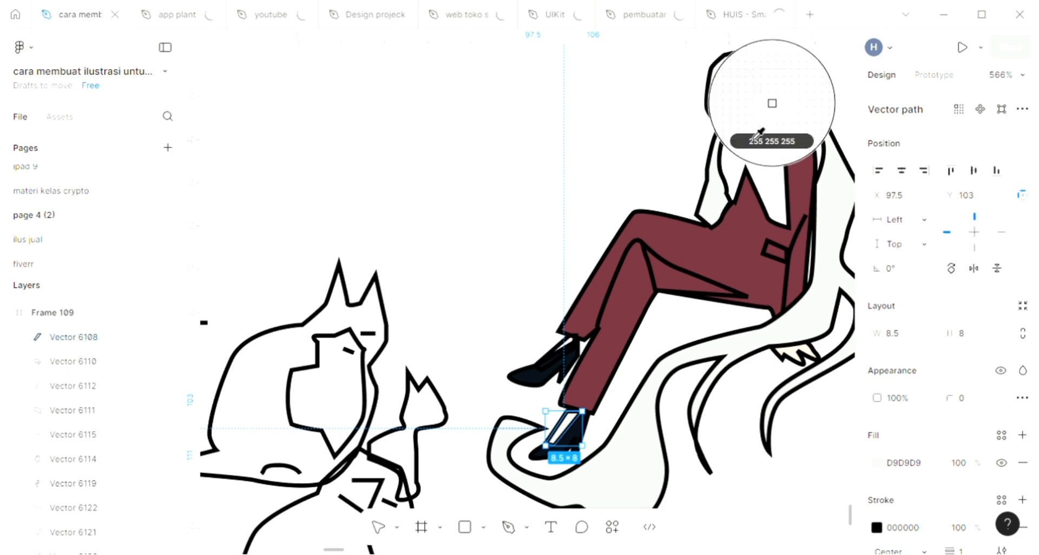
pyautogui.click(768, 104)
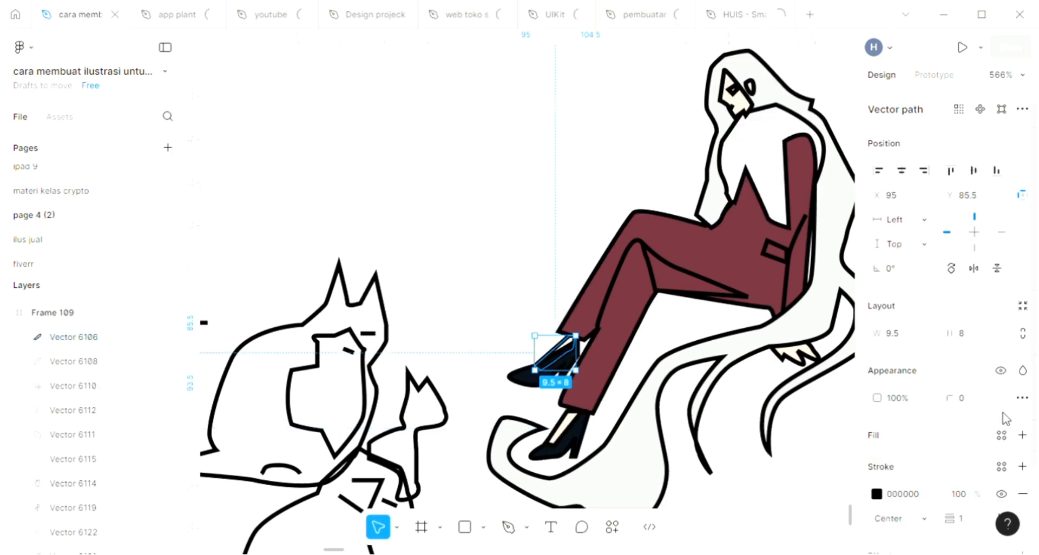
# Fill the exposed instep of the raised foot with the sampled skin tone FDDECD and clear the selection
pyautogui.click(1023, 435)
pyautogui.press('i')
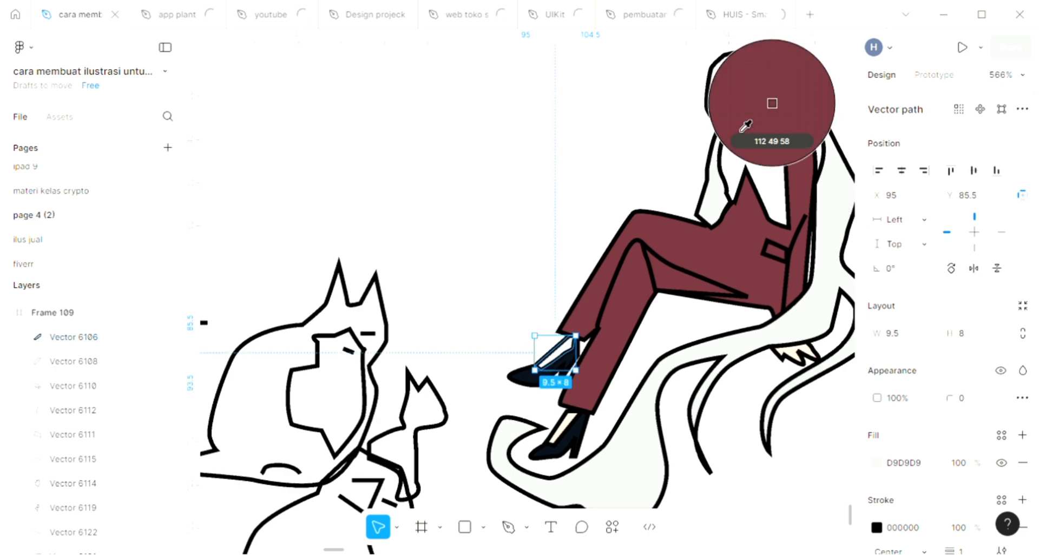
pyautogui.click(747, 110)
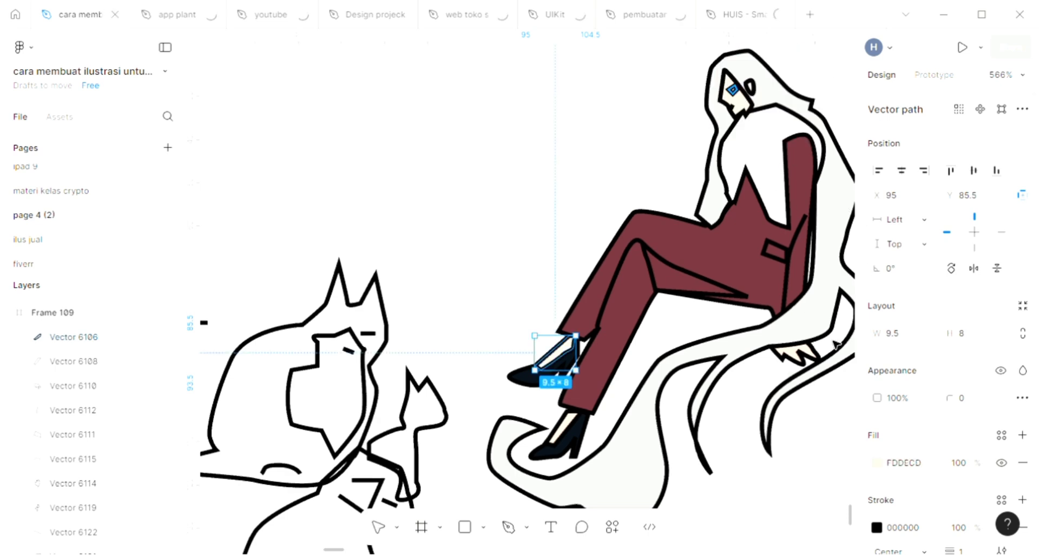
pyautogui.click(448, 353)
# Add a D9D9D9 fill to the body of the large upper cat and send the shape behind the others
pyautogui.scroll(-5, 449, 353)
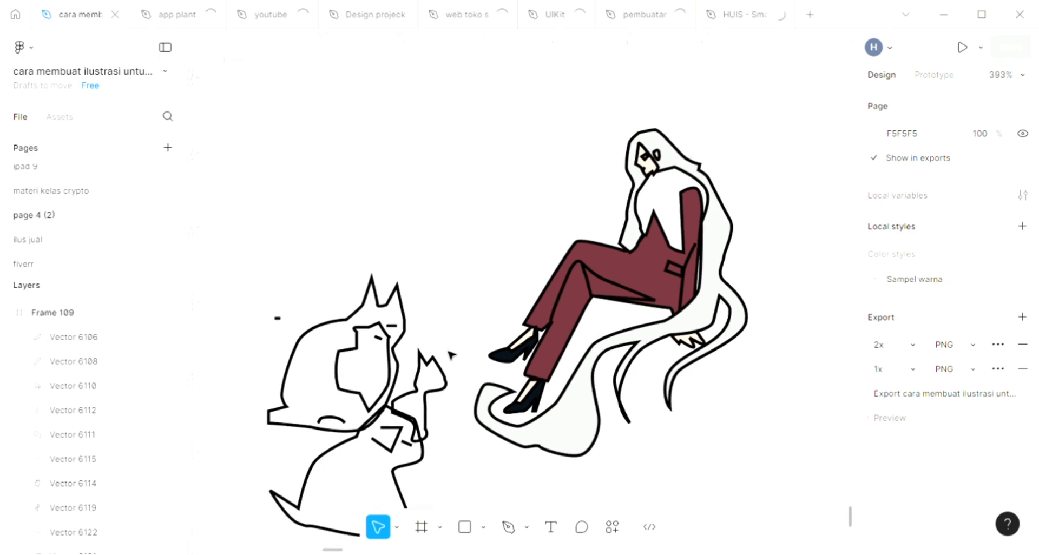
pyautogui.hscroll(-2, 449, 353)
pyautogui.scroll(-3, 485, 404)
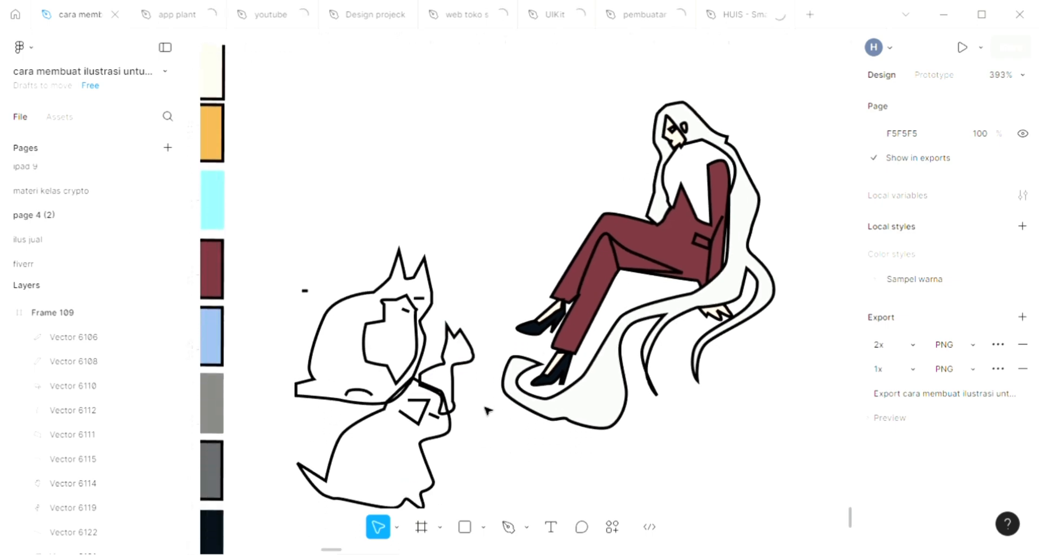
pyautogui.hscroll(-2, 485, 410)
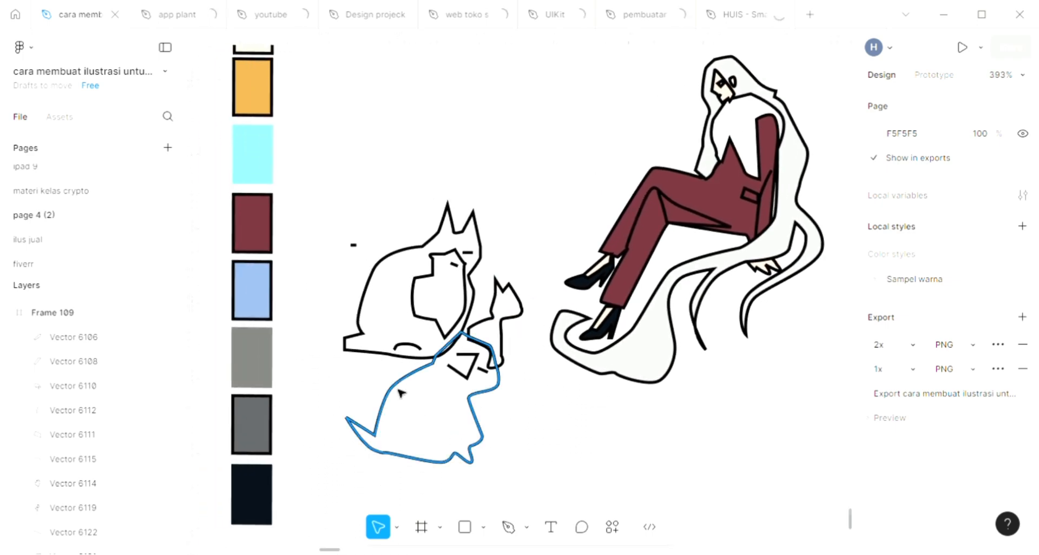
pyautogui.scroll(2, 401, 389)
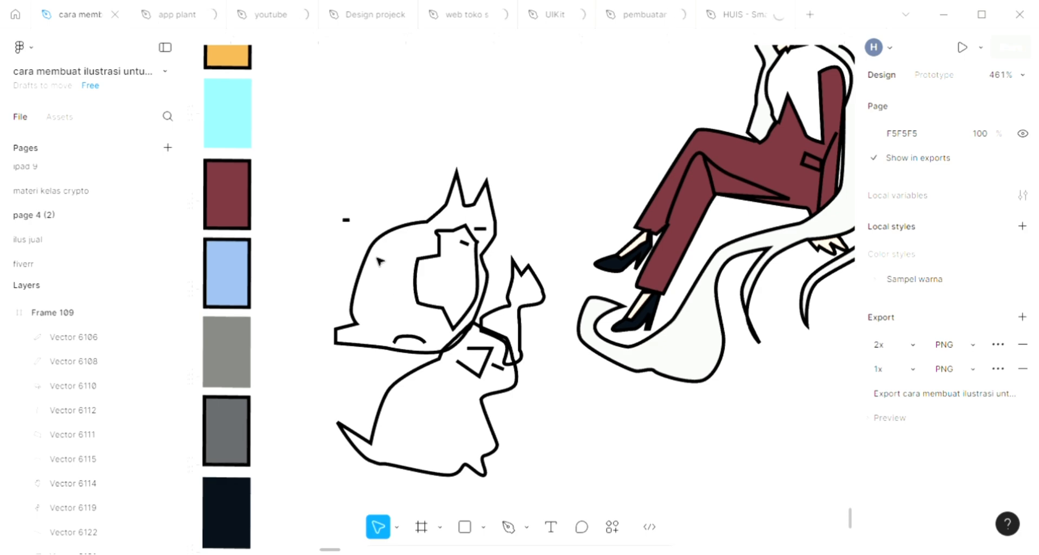
pyautogui.click(437, 230)
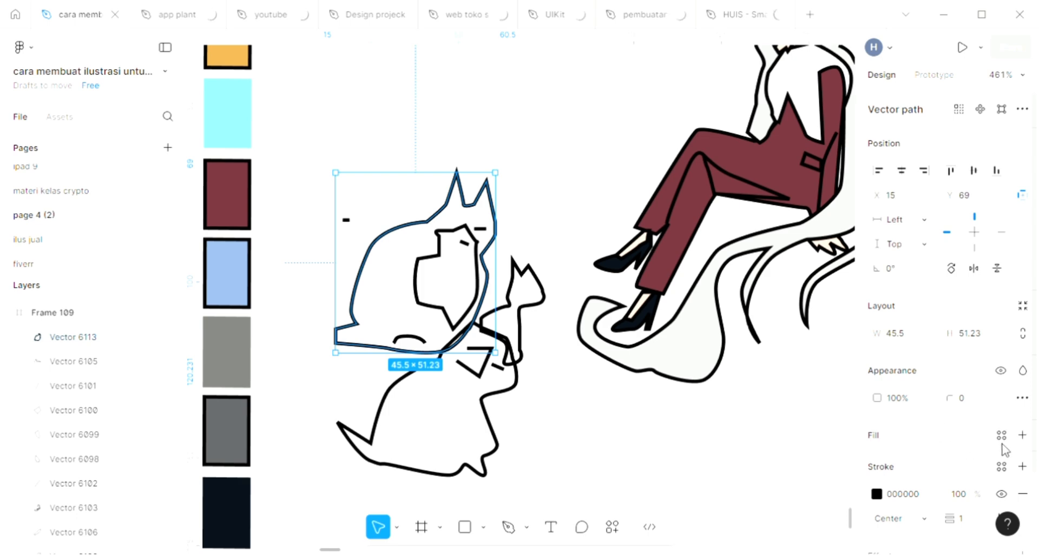
pyautogui.click(1023, 435)
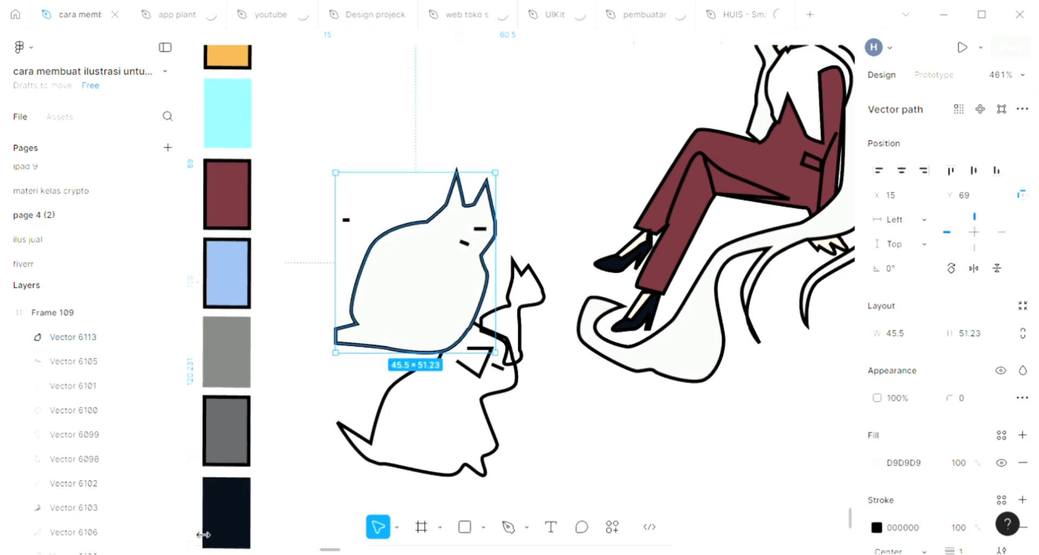
pyautogui.hotkey('ctrl', 'shift', '[')
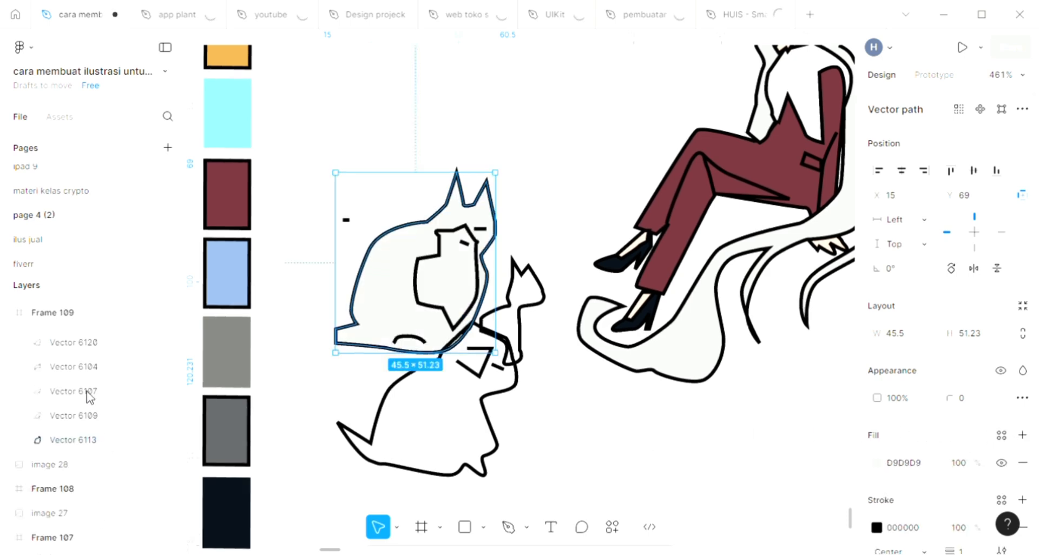
# Recolour the large upper cat's body with the orange palette swatch, D6A24B
pyautogui.scroll(1, 369, 295)
pyautogui.press('i')
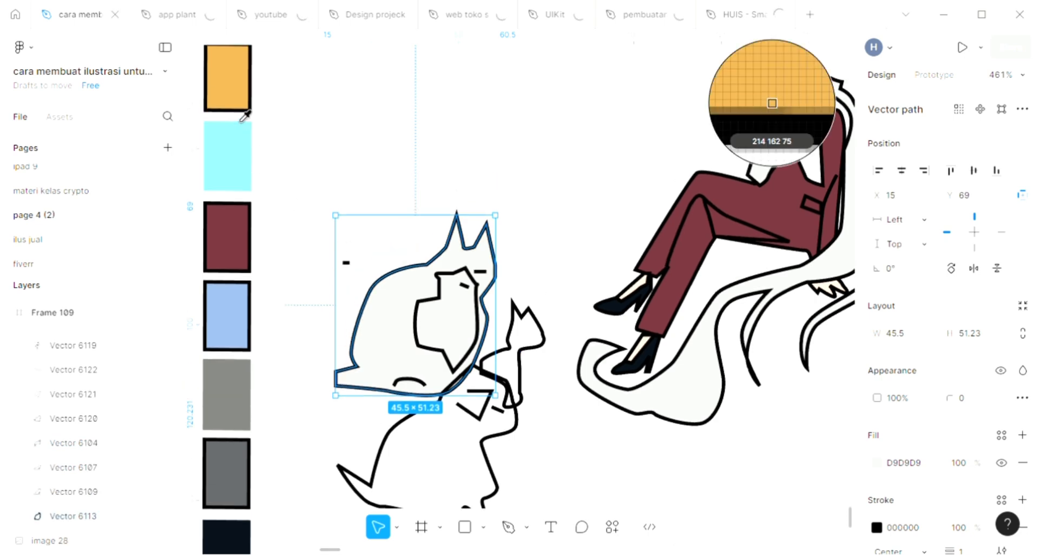
pyautogui.click(240, 105)
pyautogui.press('v')
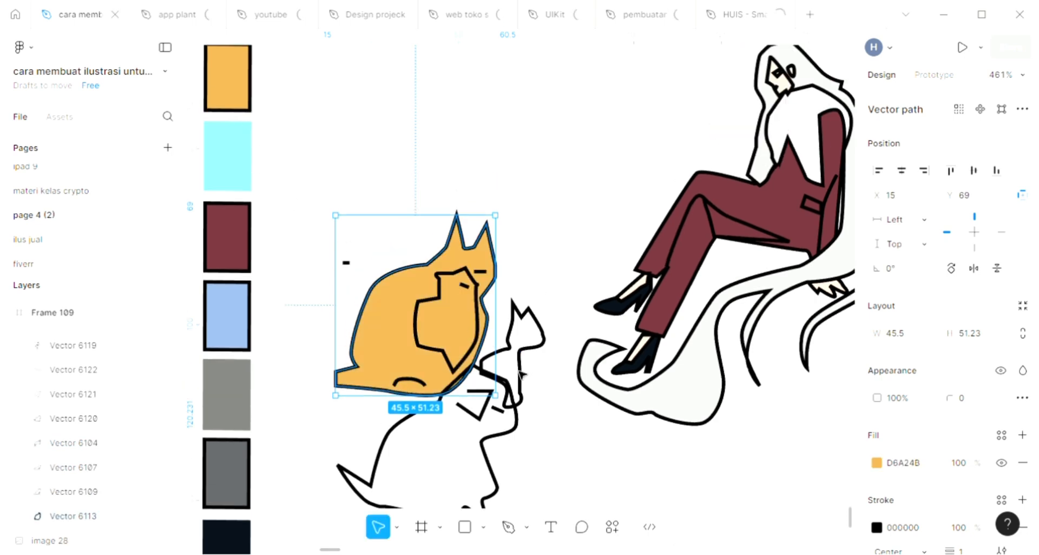
# Give both the small cat shape and the body of the lower animal a D9D9D9 fill
pyautogui.click(528, 355)
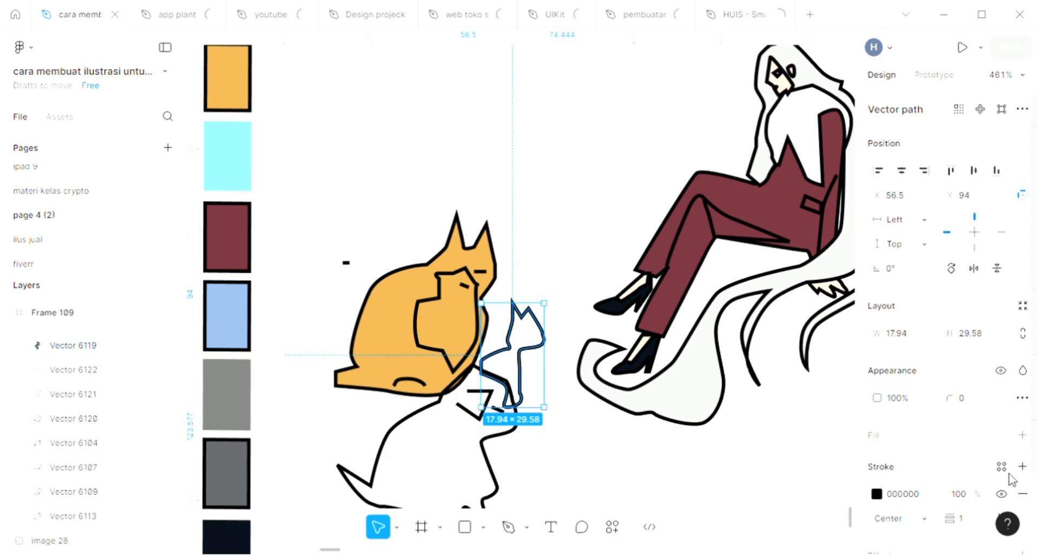
pyautogui.click(1023, 435)
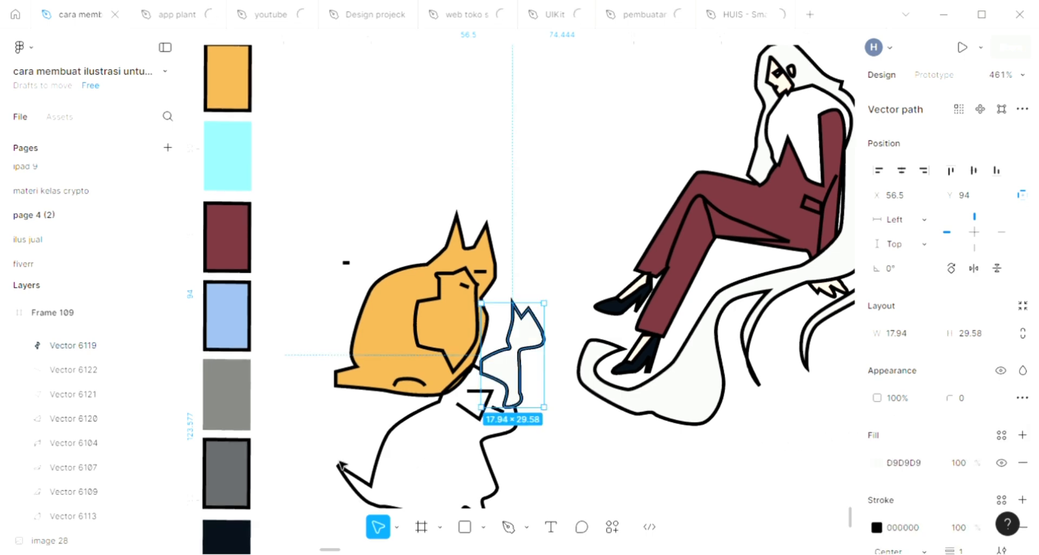
pyautogui.click(373, 493)
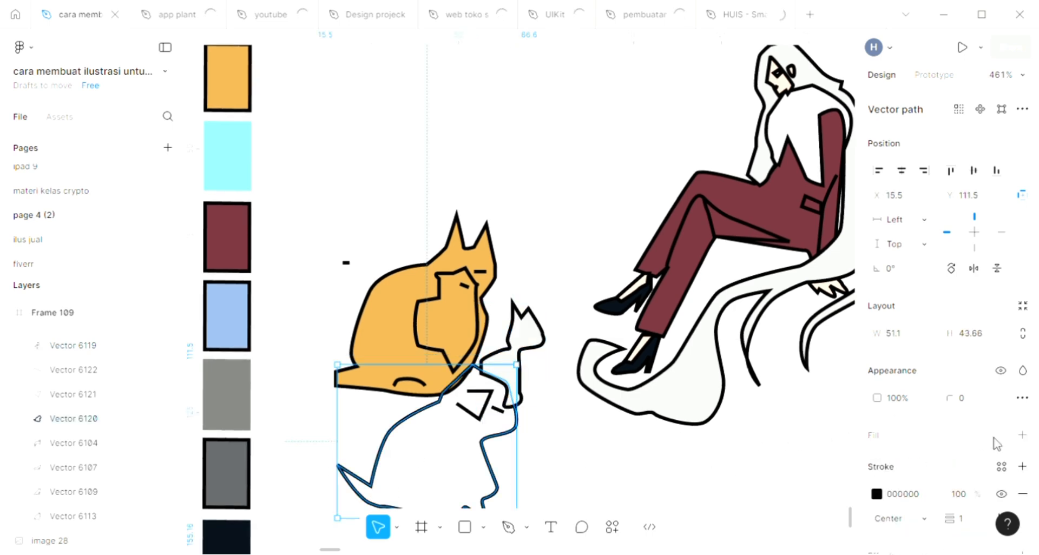
pyautogui.click(1023, 435)
pyautogui.scroll(-3, 615, 442)
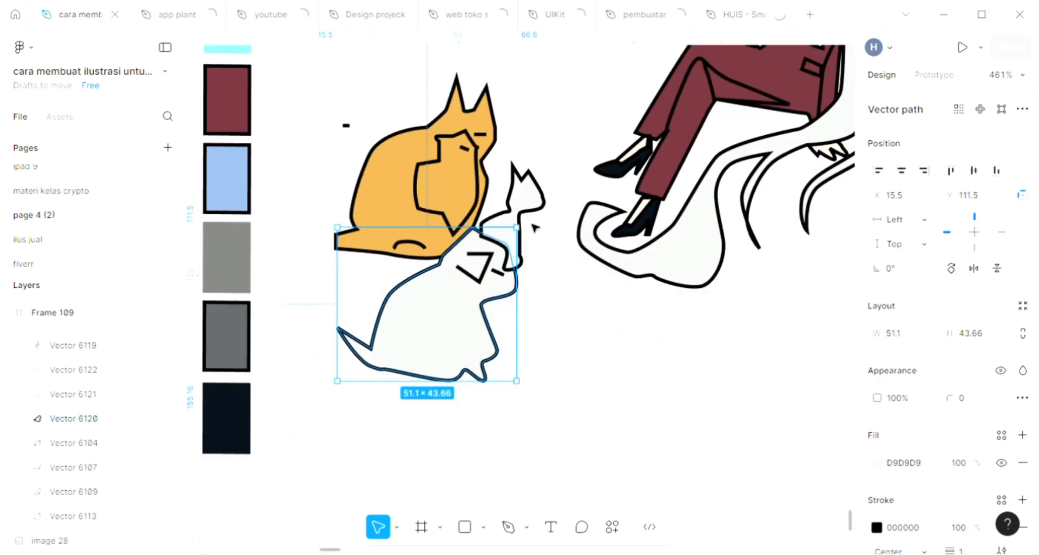
pyautogui.click(533, 222)
pyautogui.click(508, 221)
pyautogui.click(378, 208)
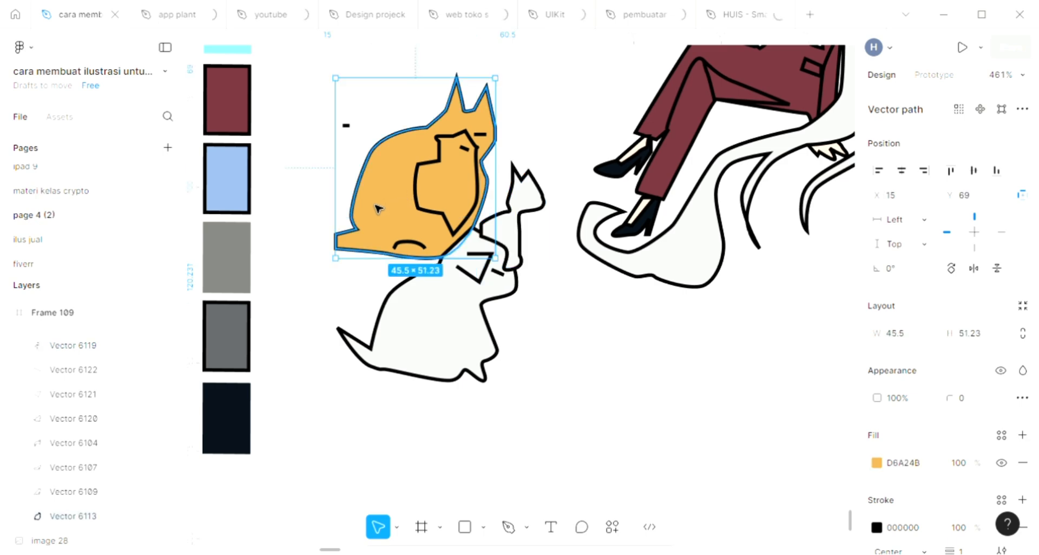
pyautogui.click(513, 244)
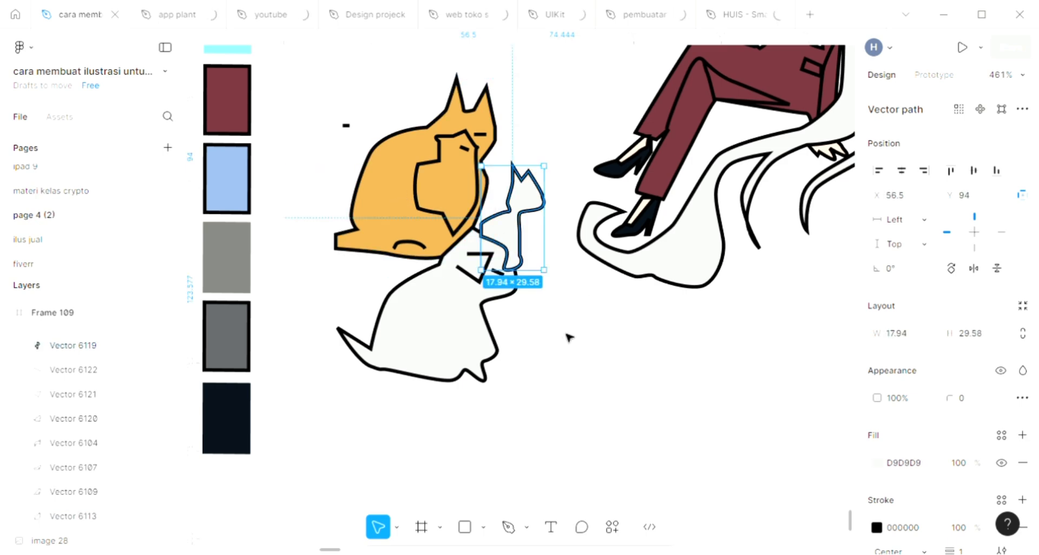
pyautogui.scroll(3, 568, 337)
pyautogui.scroll(-2, 362, 114)
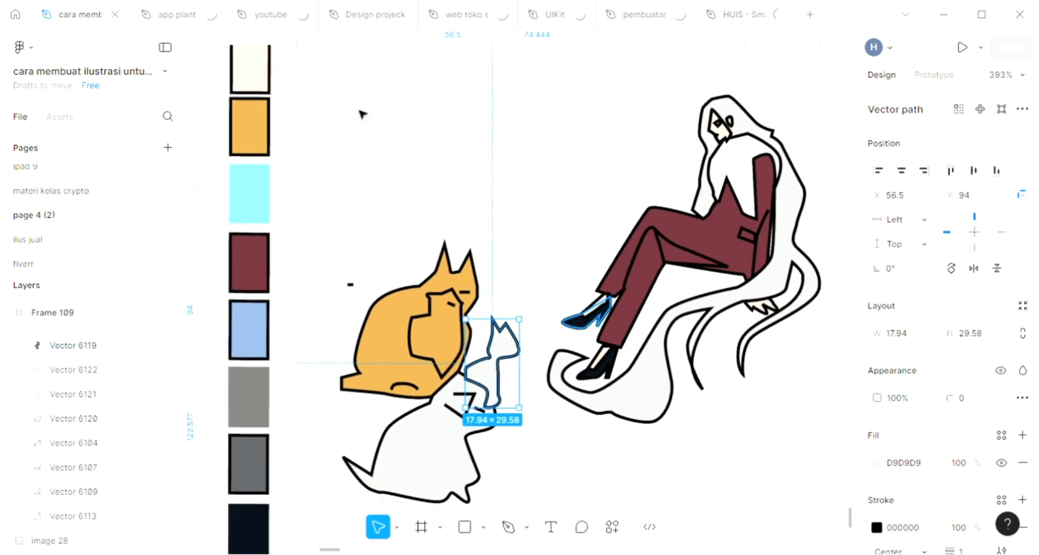
pyautogui.scroll(2, 362, 114)
# Change the fill of the illustration's background frame, Frame 109, to solid blue 2F55A6
pyautogui.click(547, 256)
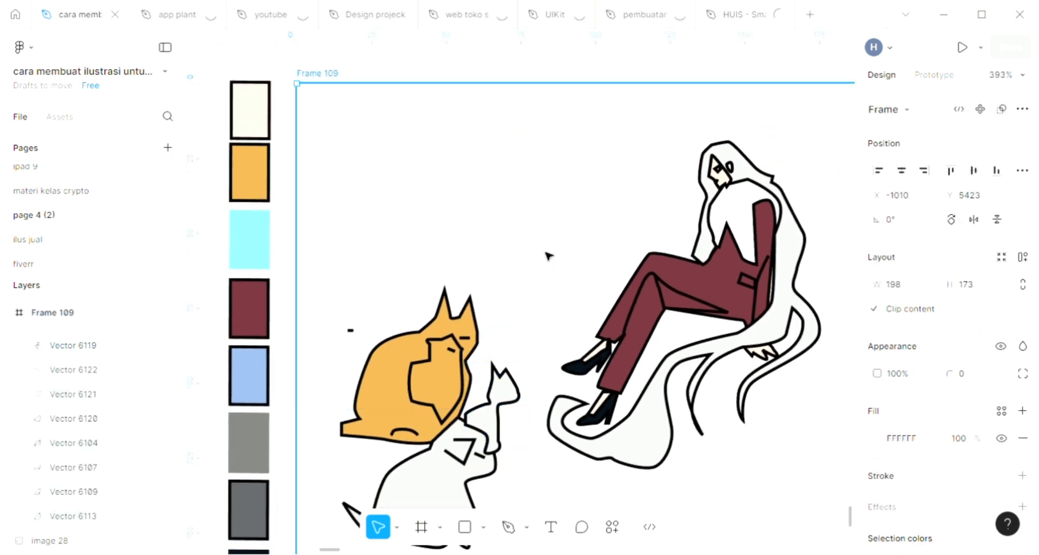
pyautogui.hscroll(3, 548, 256)
pyautogui.scroll(-2, 548, 255)
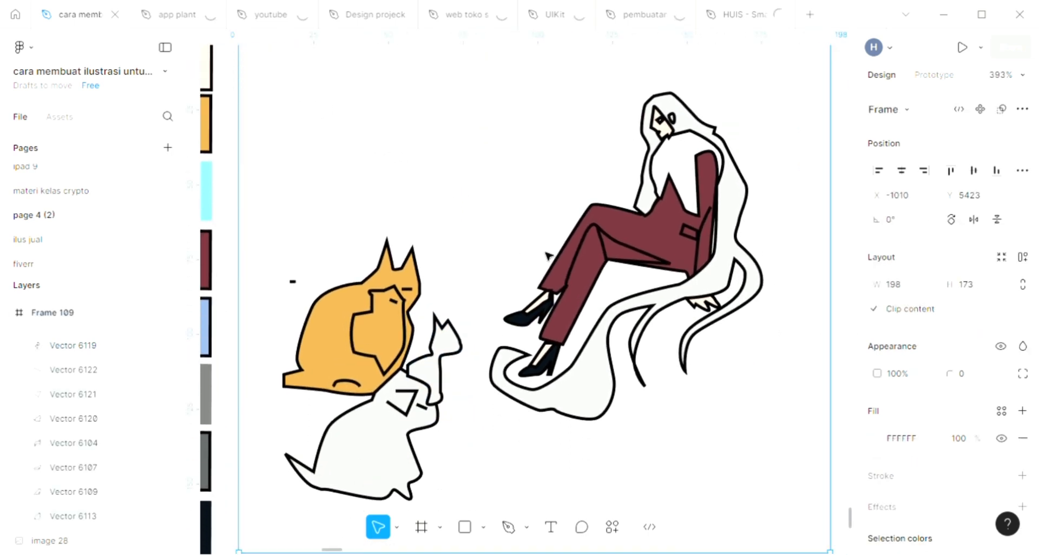
pyautogui.click(872, 437)
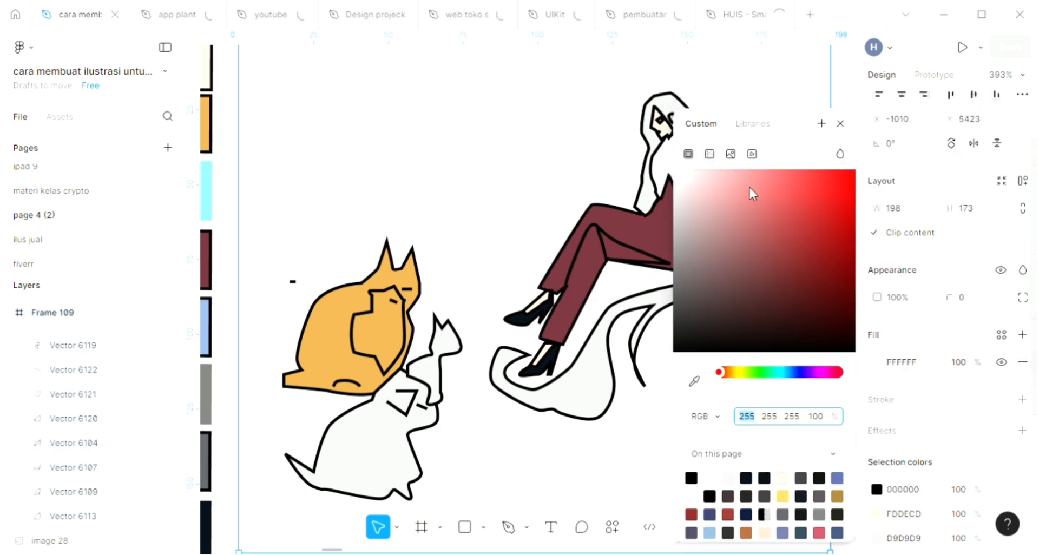
pyautogui.click(772, 198)
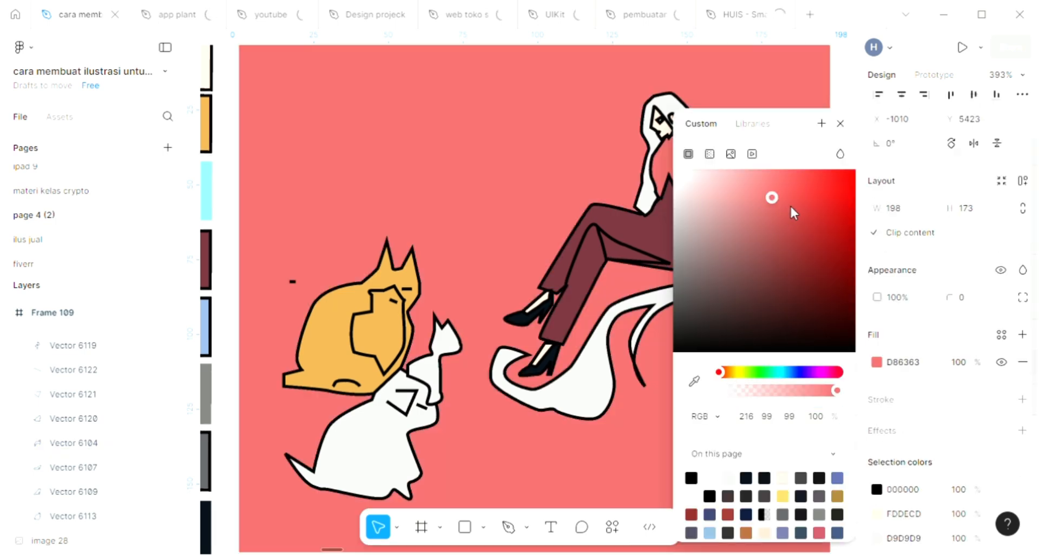
pyautogui.click(770, 372)
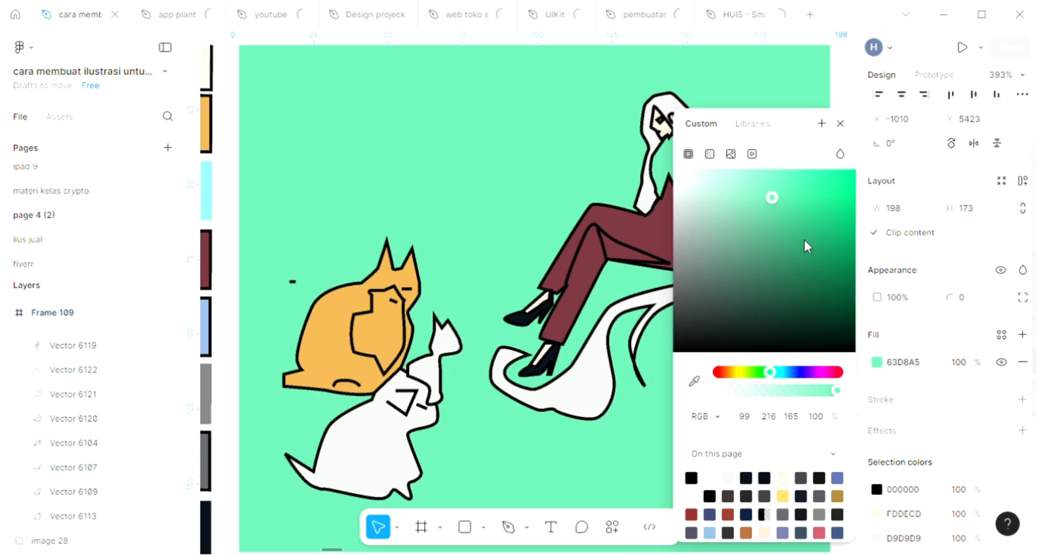
pyautogui.click(792, 371)
pyautogui.click(804, 234)
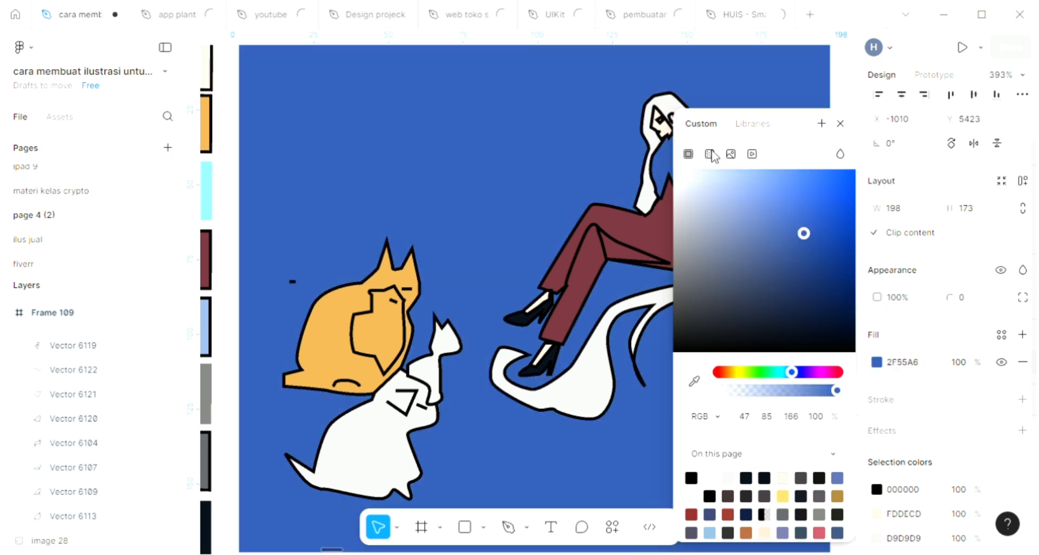
# Turn the background frame's fill into a linear gradient from light blue 6A99FF to dark navy 122140
pyautogui.click(710, 154)
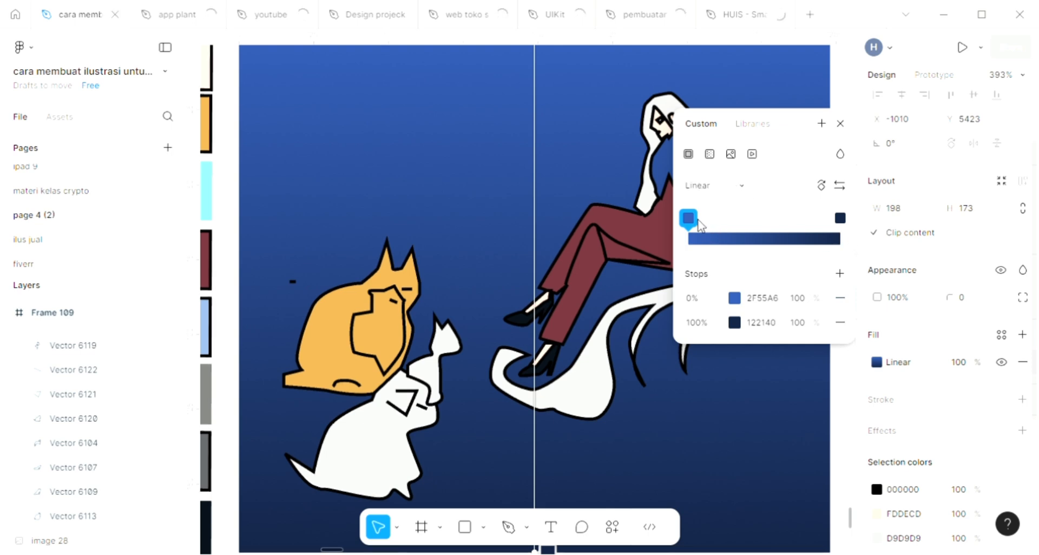
pyautogui.click(734, 298)
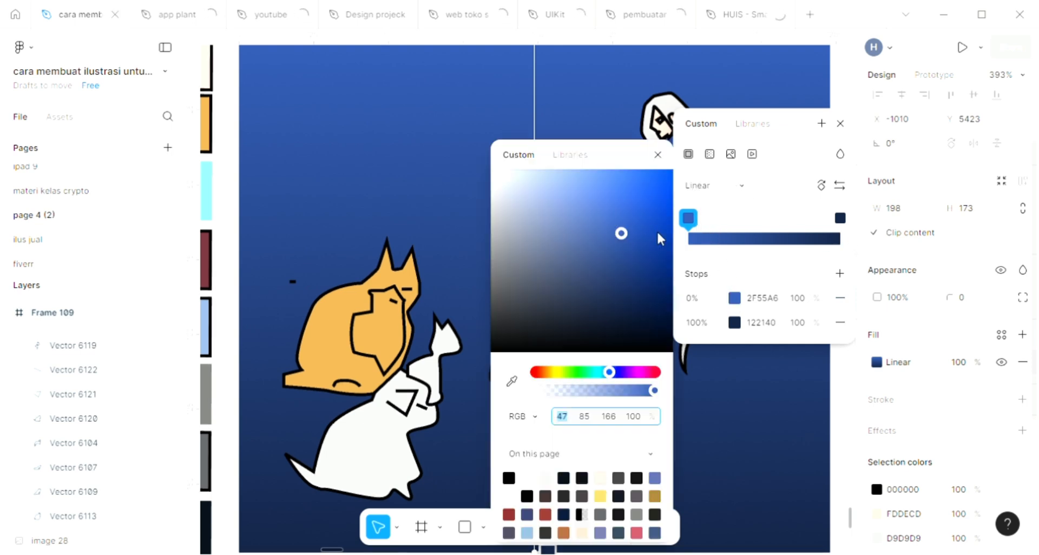
pyautogui.moveTo(619, 193)
pyautogui.mouseDown()
pyautogui.moveTo(652, 177)
pyautogui.moveTo(625, 175)
pyautogui.mouseUp()
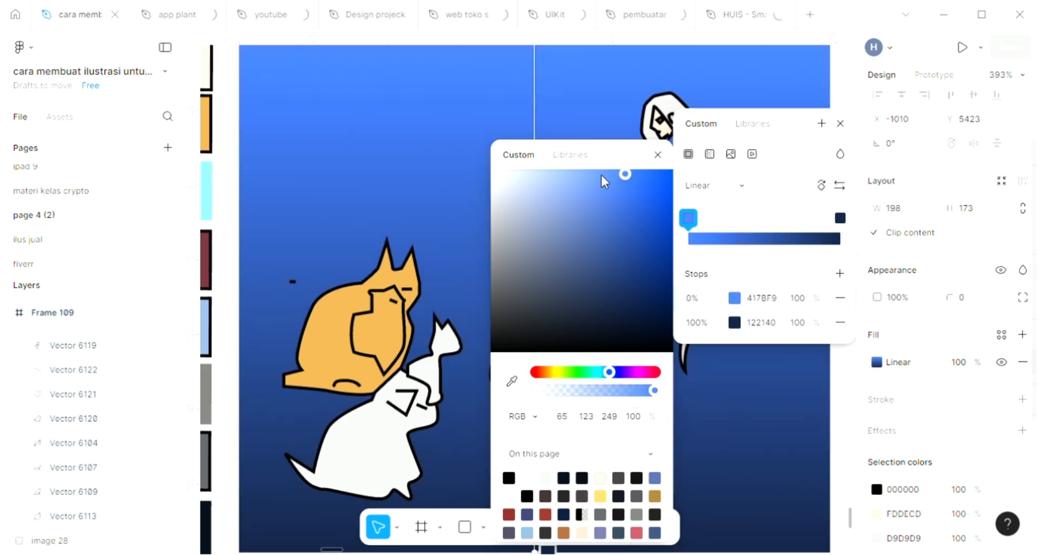
pyautogui.click(838, 124)
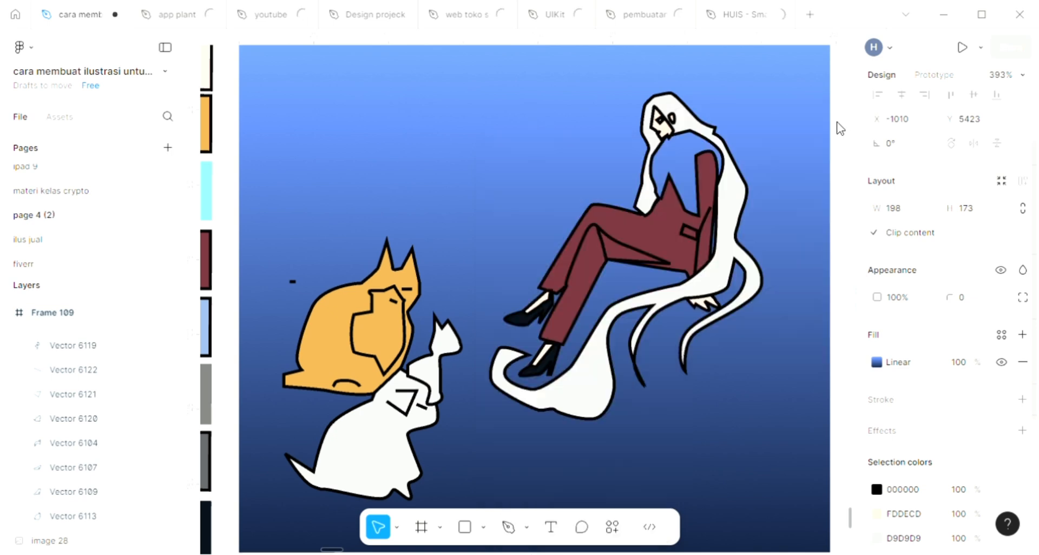
pyautogui.click(731, 293)
pyautogui.scroll(-1, 485, 415)
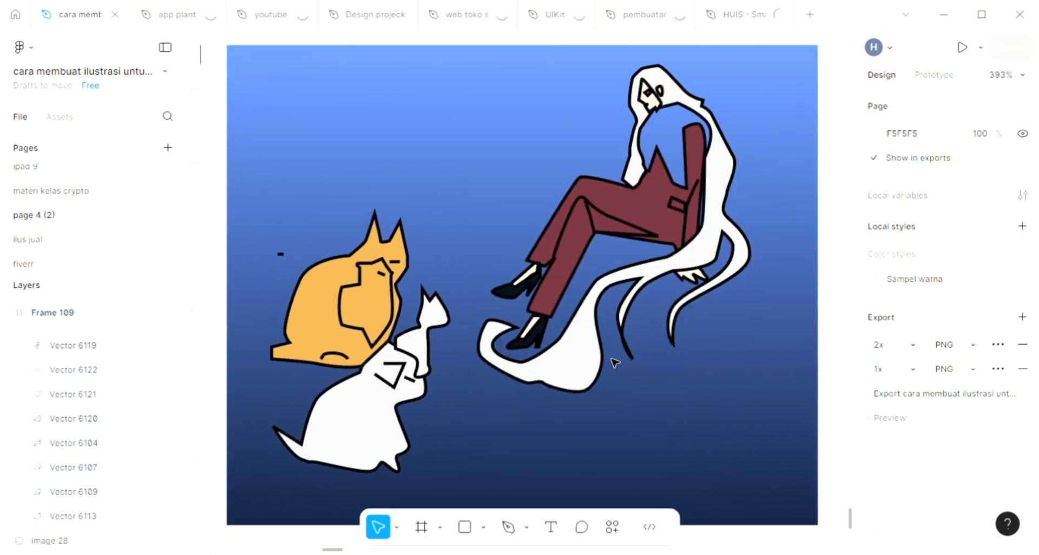
# Start a Pen path at the jacket's pointed peak, tracing down the front edge and around the top of the upper sleeve to the hair
pyautogui.scroll(1, 616, 364)
pyautogui.press('p')
pyautogui.scroll(3, 676, 244)
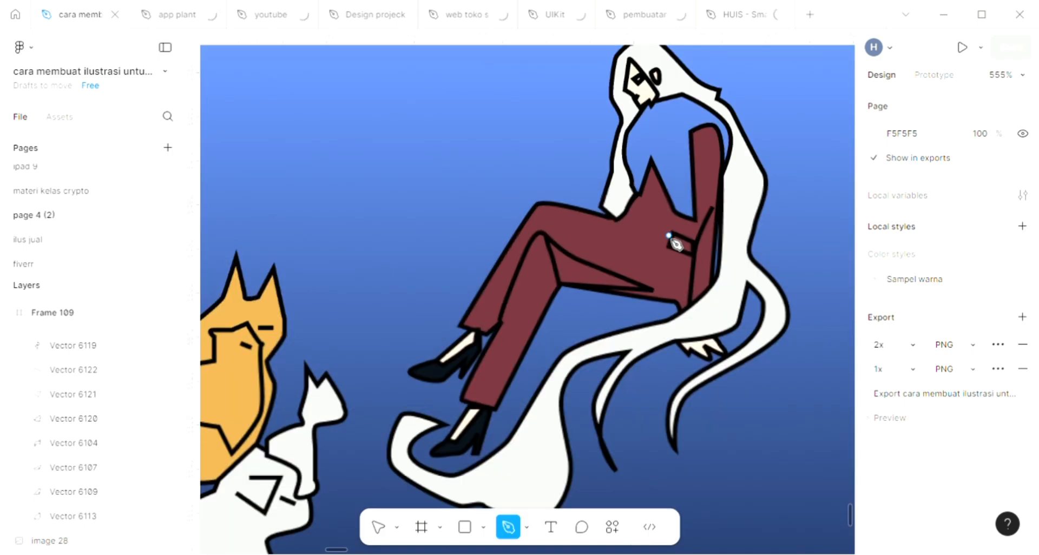
pyautogui.scroll(3, 675, 238)
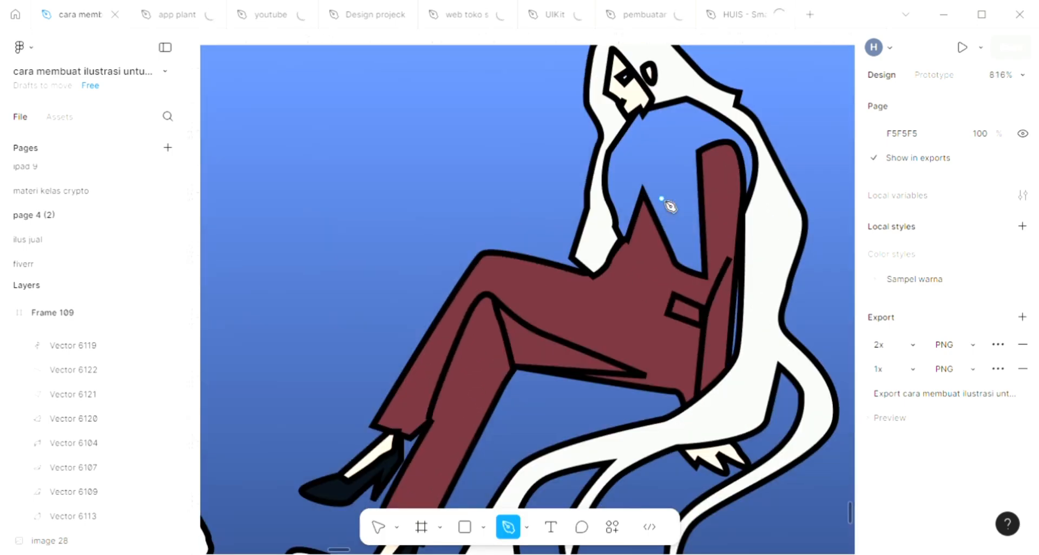
pyautogui.click(642, 195)
pyautogui.click(677, 267)
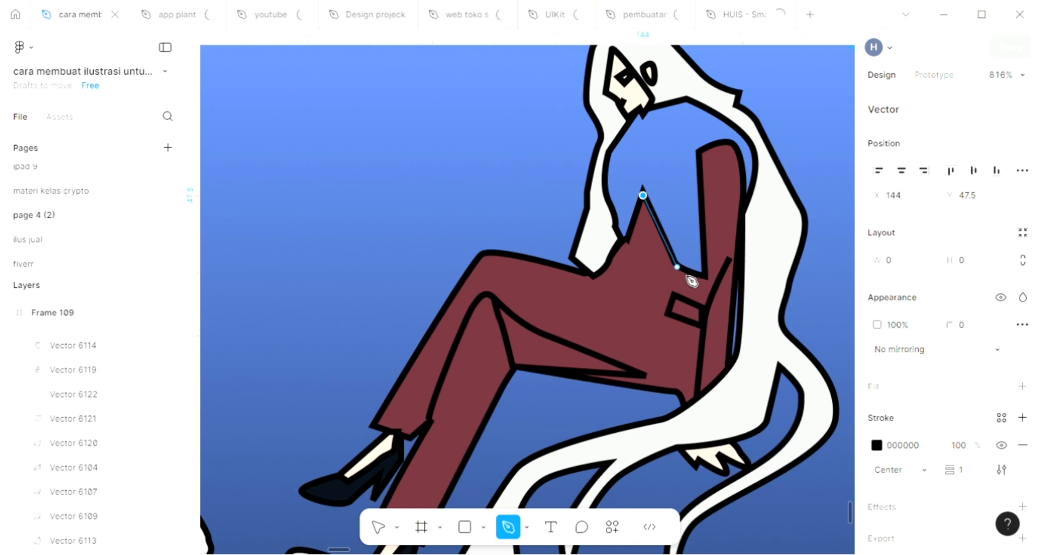
pyautogui.click(698, 274)
pyautogui.moveTo(698, 154); pyautogui.dragTo(737, 161)
pyautogui.moveTo(748, 202); pyautogui.dragTo(748, 196)
# Continue the path along the hair's inner edge and close it at the jacket's peak, forming a torso shape about 24 × 29
pyautogui.moveTo(755, 139); pyautogui.dragTo(748, 130)
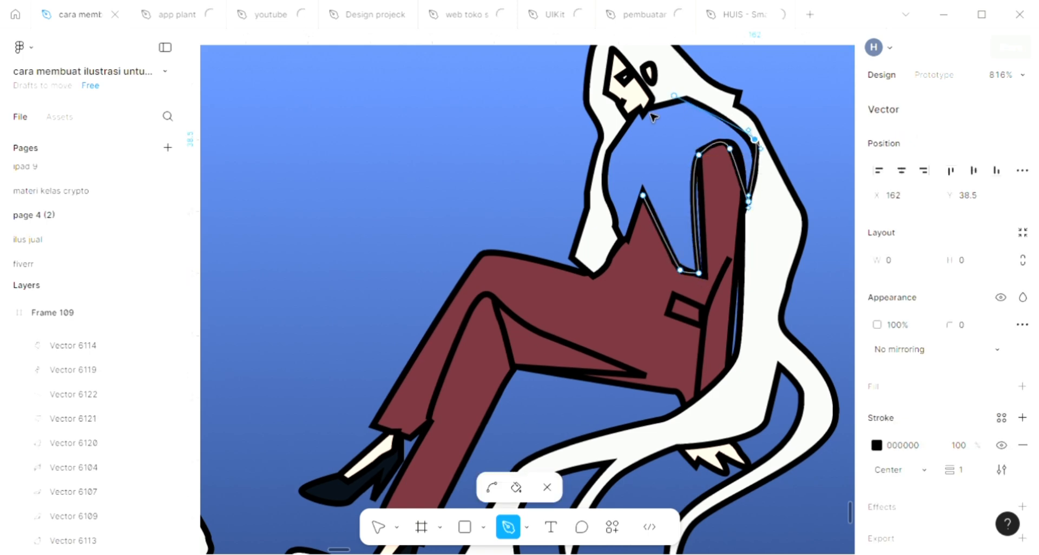
pyautogui.moveTo(673, 96); pyautogui.dragTo(618, 140)
pyautogui.moveTo(606, 189); pyautogui.dragTo(613, 215)
pyautogui.click(624, 238)
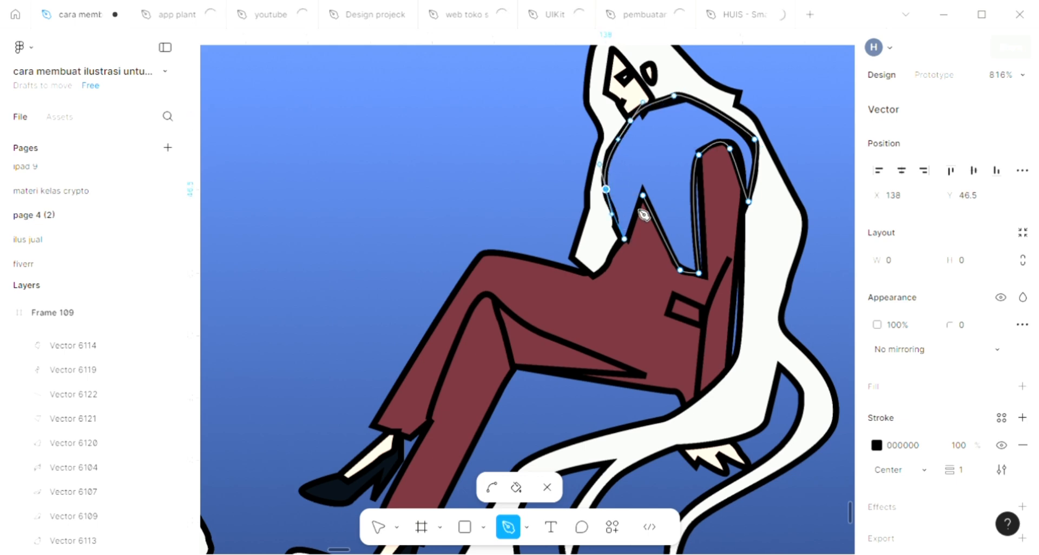
pyautogui.click(643, 195)
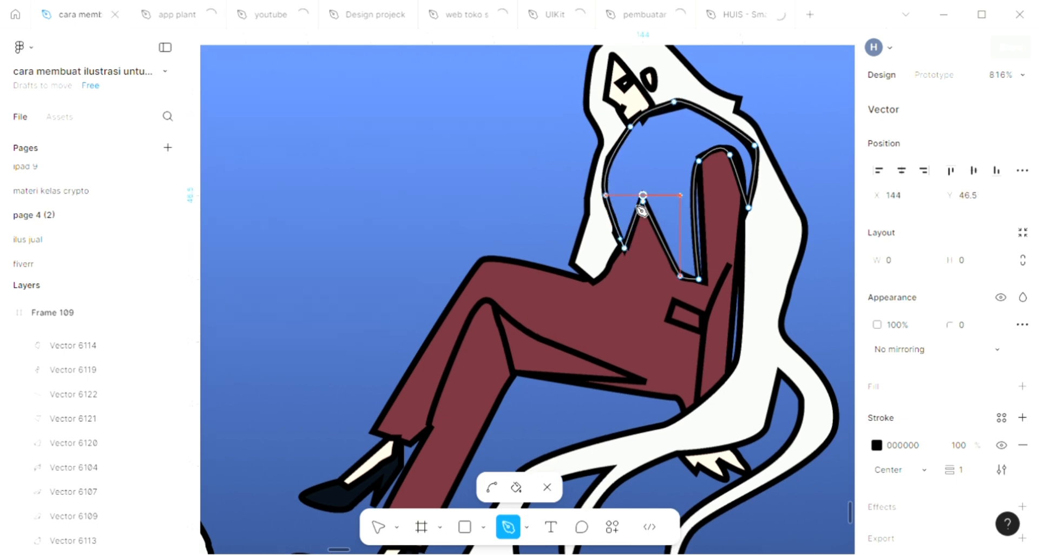
pyautogui.hotkey('ctrl', 'z')
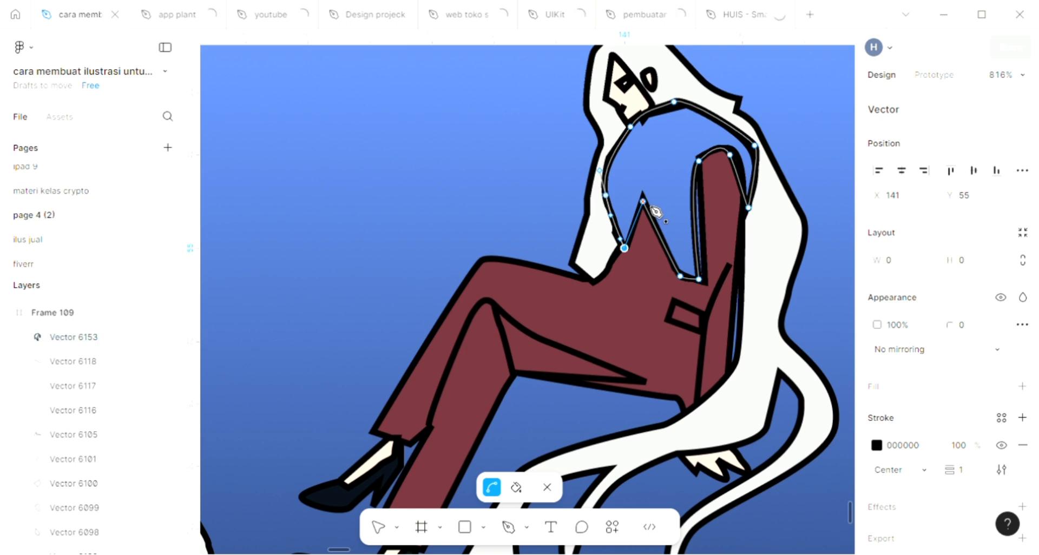
pyautogui.click(643, 201)
# Give the woman's new torso shape a D9D9D9 fill and deselect it
pyautogui.scroll(-3, 652, 209)
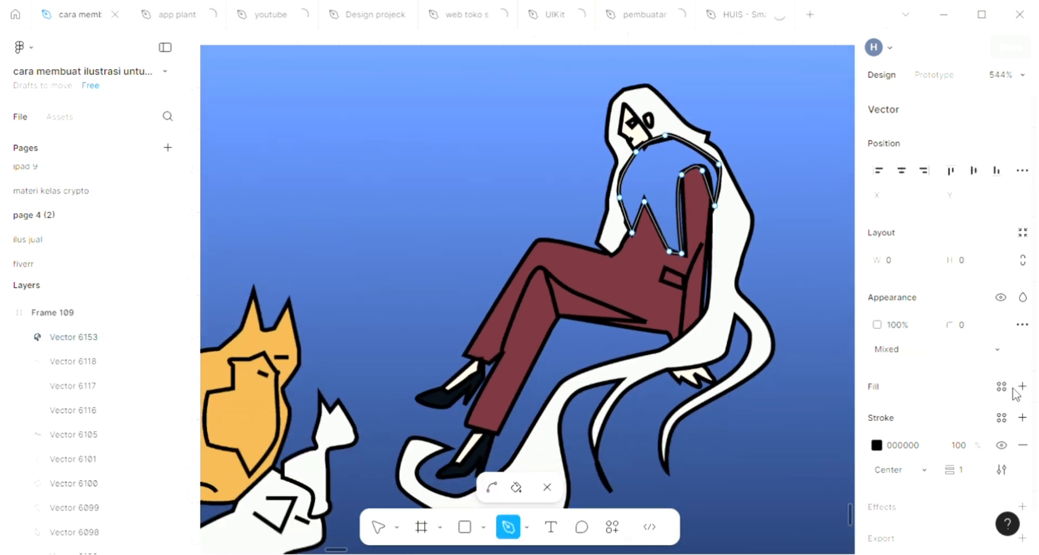
pyautogui.click(1022, 386)
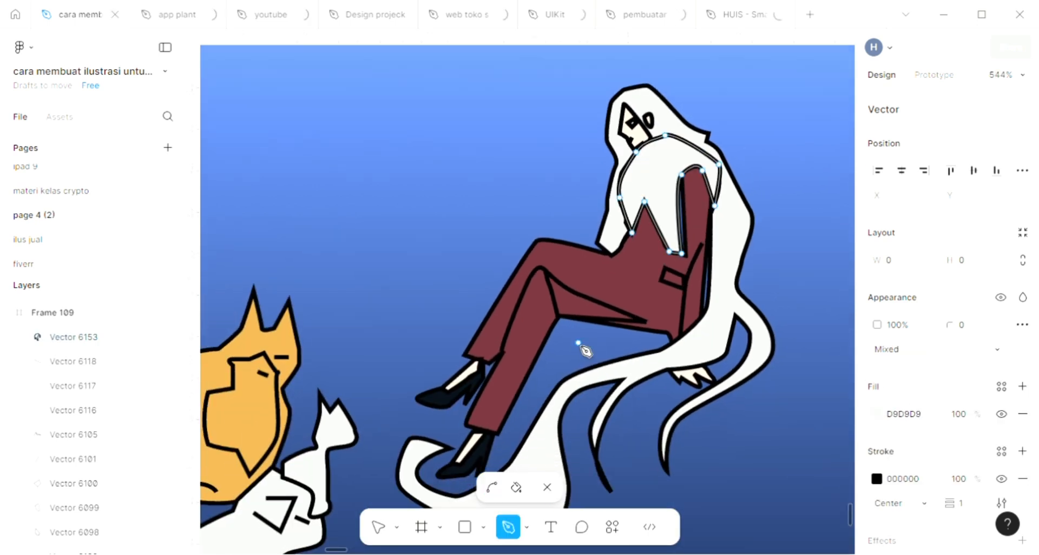
pyautogui.scroll(-1, 586, 352)
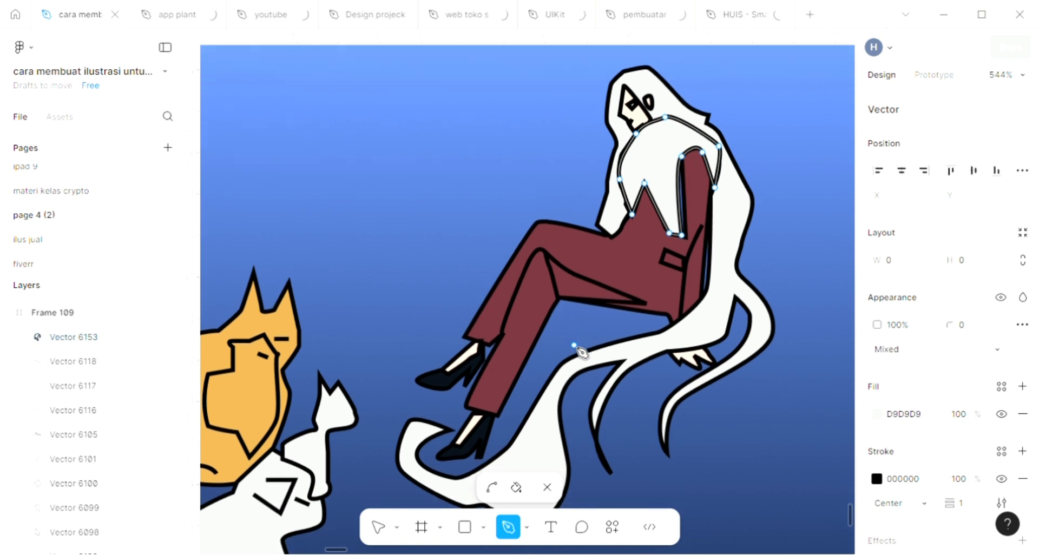
pyautogui.press('Escape')
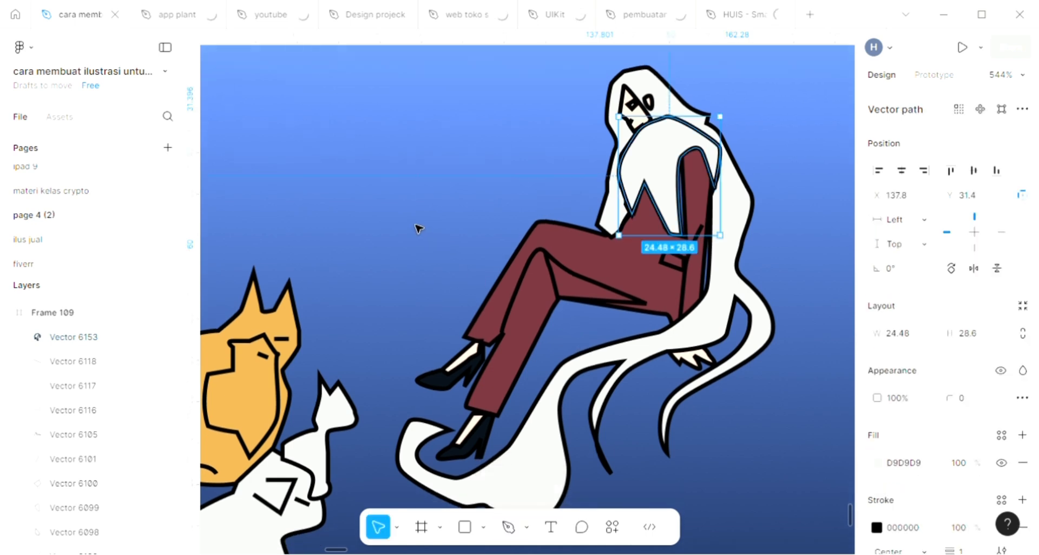
pyautogui.press('Escape')
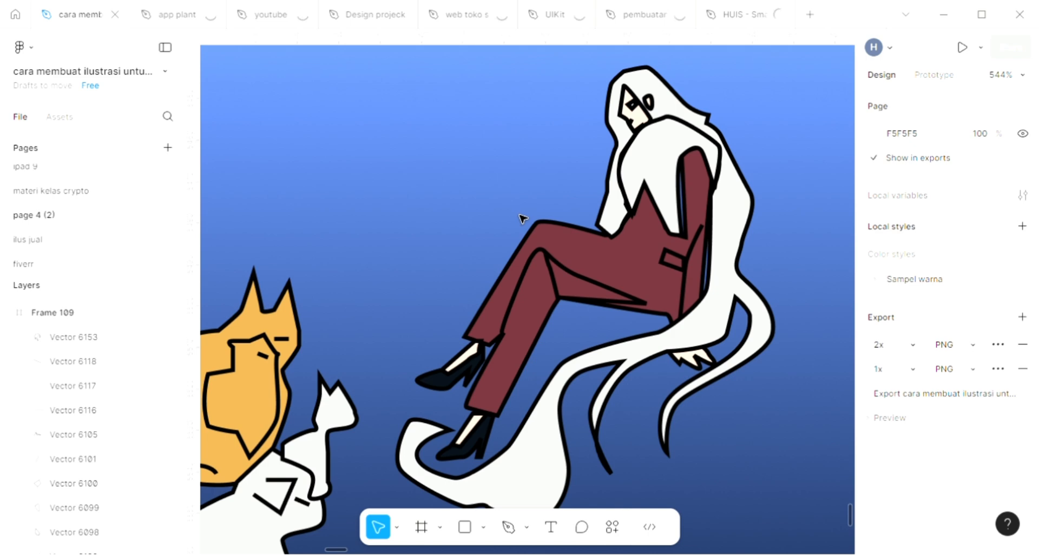
# Draw a narrow closed strip about 4.5 × 23 with the Pen tool, running from the woman's neck down to the jacket
pyautogui.press('p')
pyautogui.click(650, 125)
pyautogui.click(640, 163)
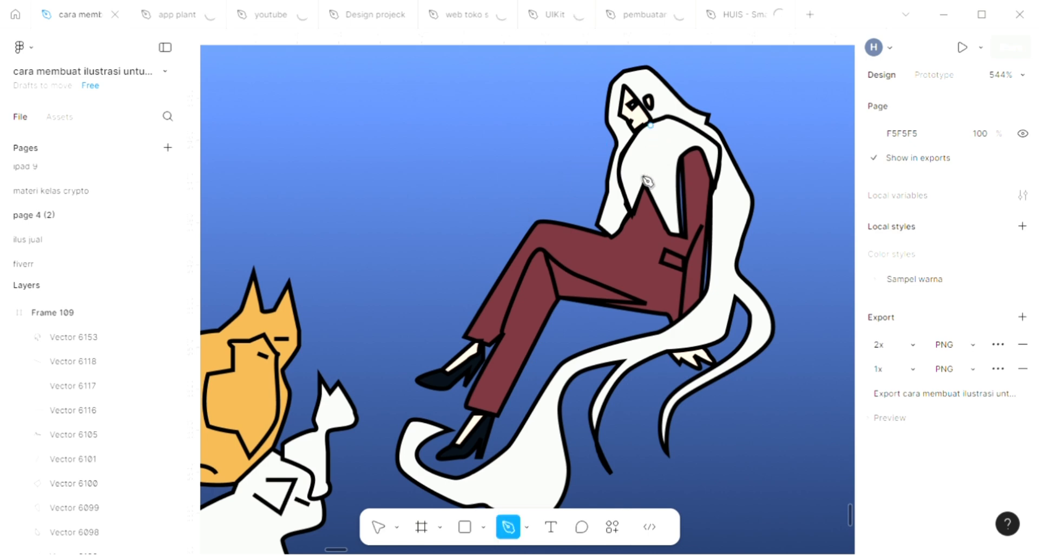
pyautogui.click(640, 215)
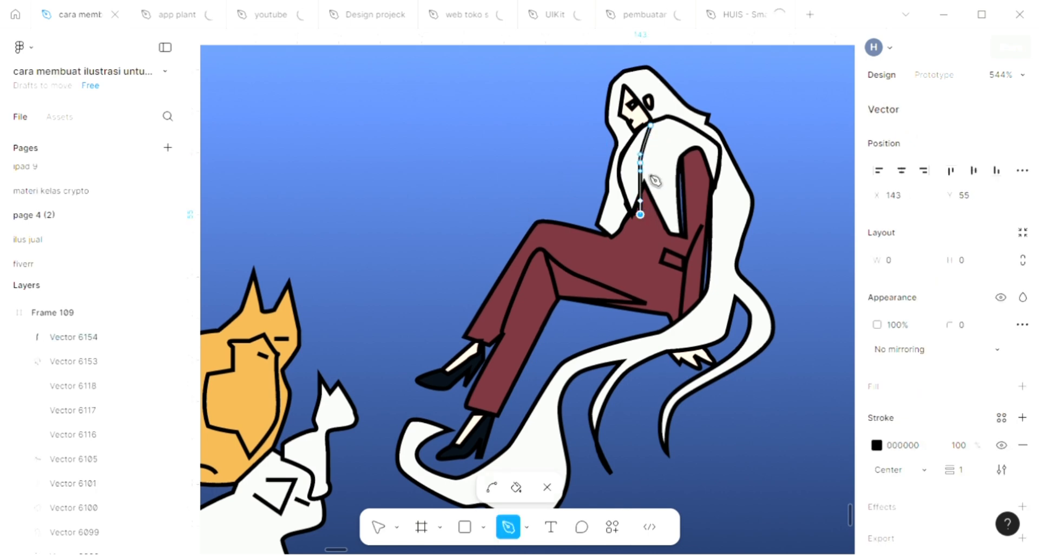
pyautogui.click(651, 173)
pyautogui.click(658, 125)
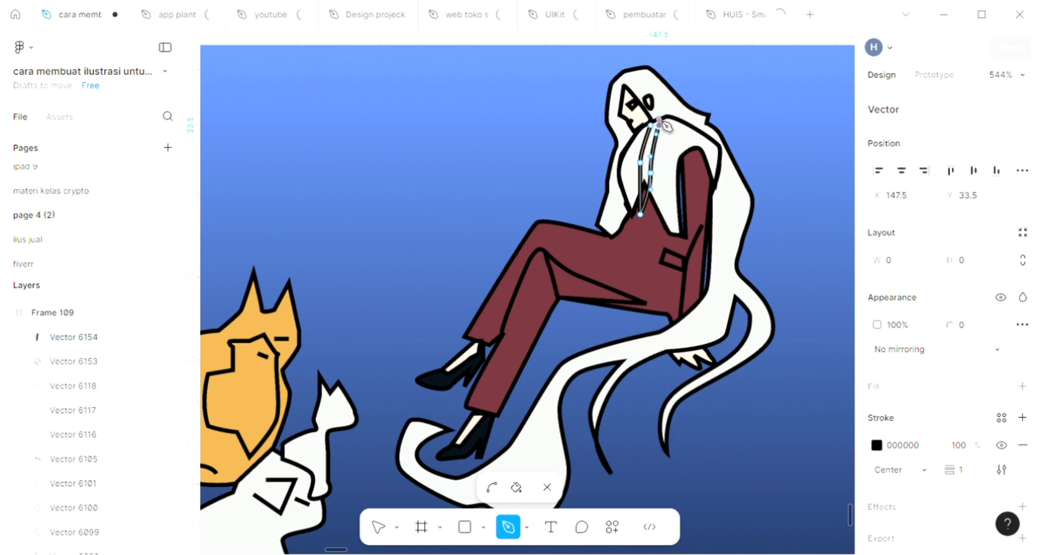
pyautogui.click(659, 119)
pyautogui.click(650, 126)
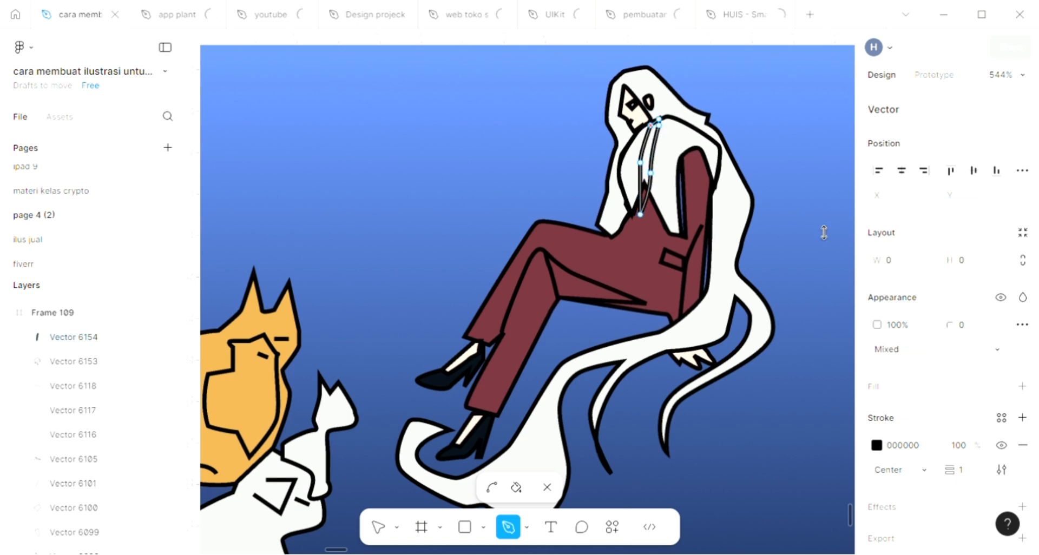
pyautogui.press('Escape')
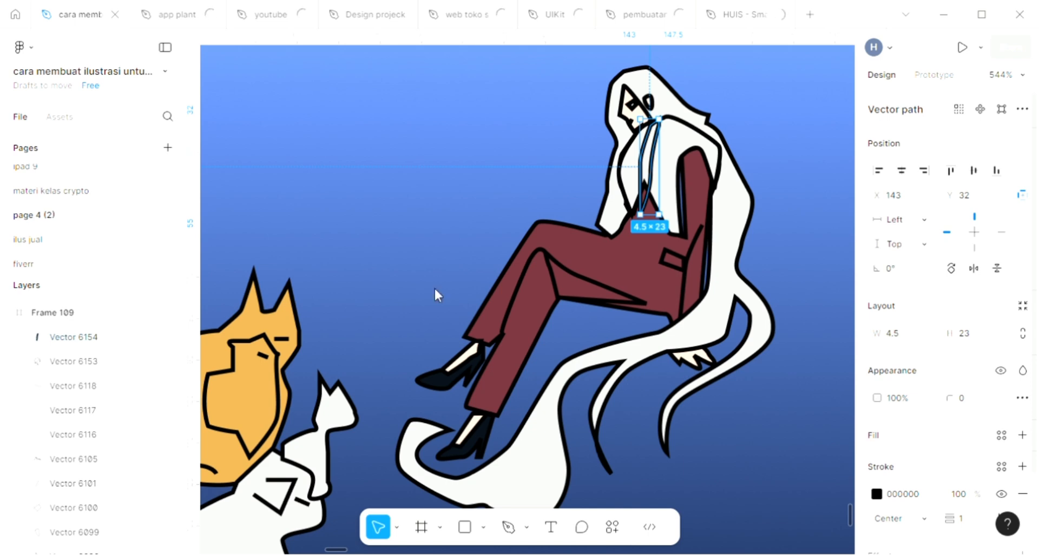
# Give the narrow strip on the woman's chest a D9D9D9 fill and deselect it
pyautogui.click(342, 249)
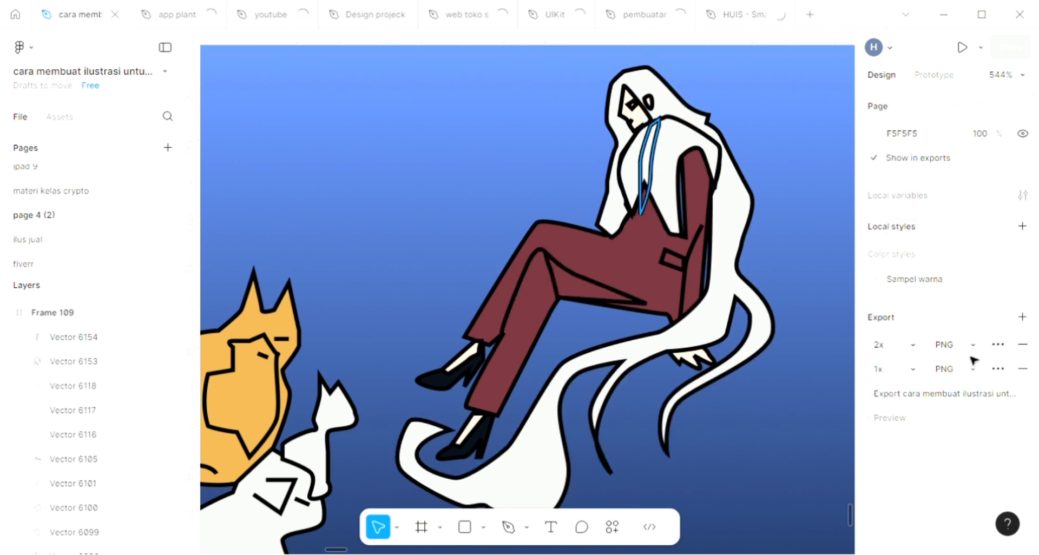
pyautogui.click(1023, 435)
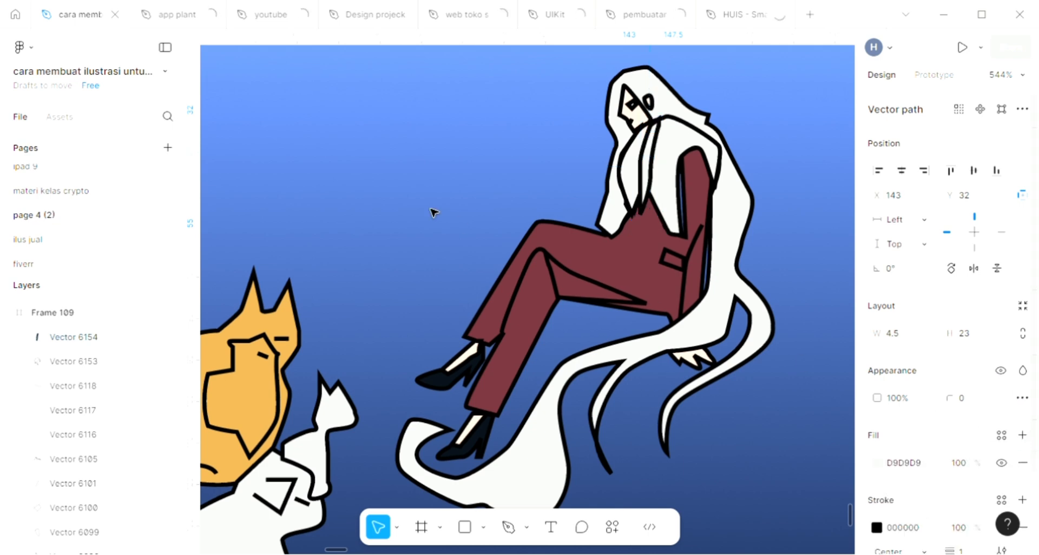
pyautogui.press('Escape')
# Draw a curved haunch line about 16 × 8 with the Pen tool on the lower white animal's hind leg
pyautogui.scroll(-2, 435, 212)
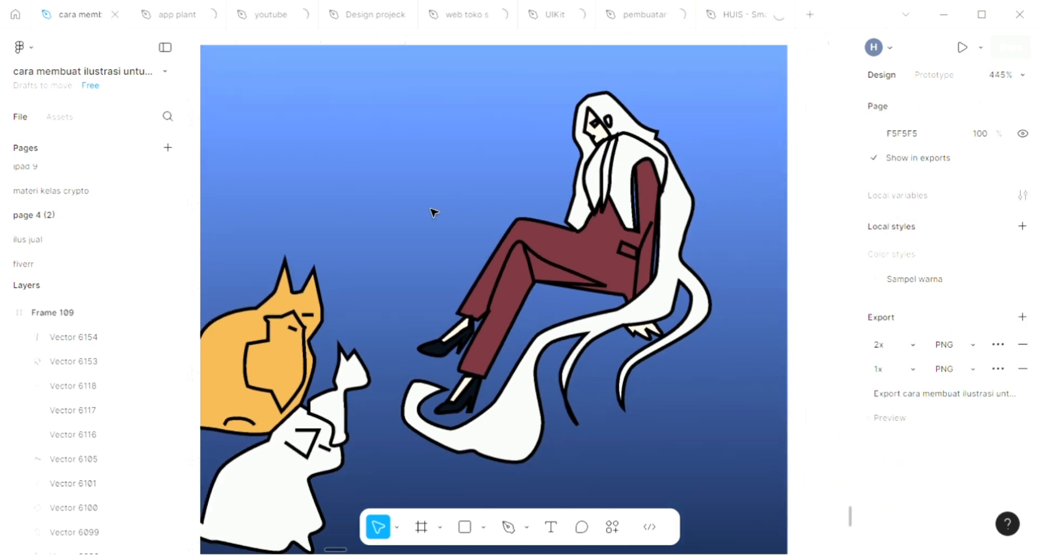
pyautogui.scroll(-3, 435, 212)
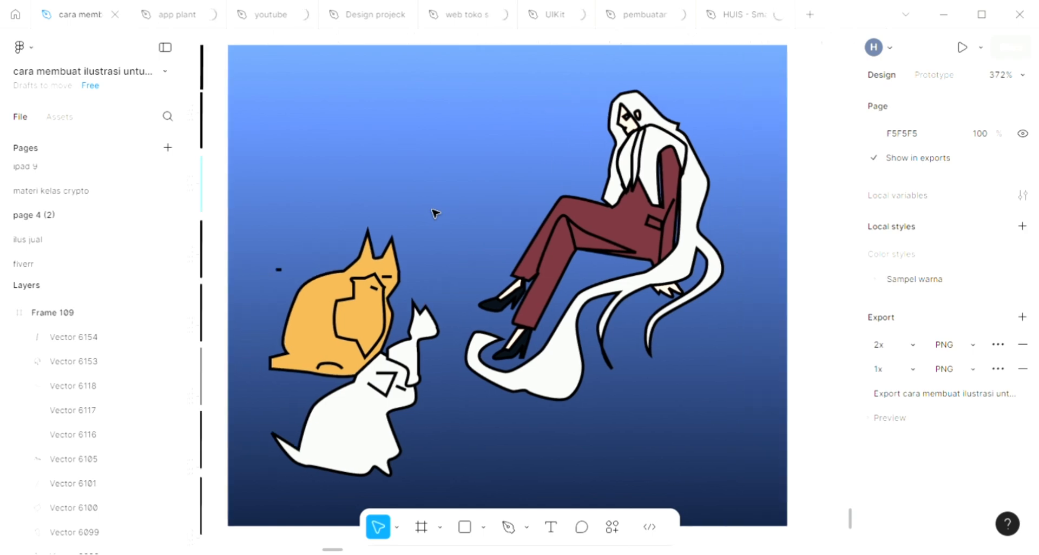
pyautogui.scroll(-1, 435, 212)
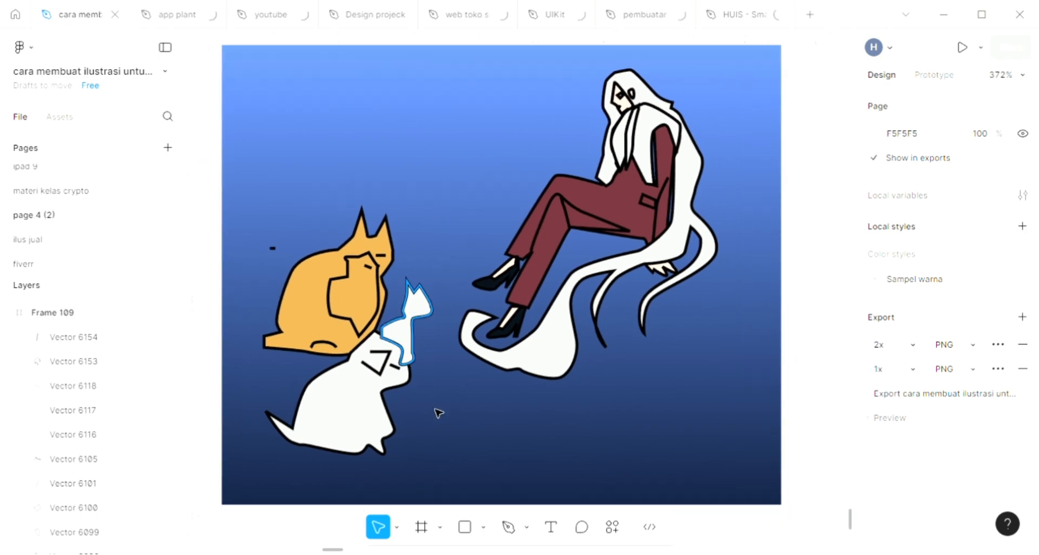
pyautogui.scroll(3, 364, 450)
pyautogui.click(364, 444)
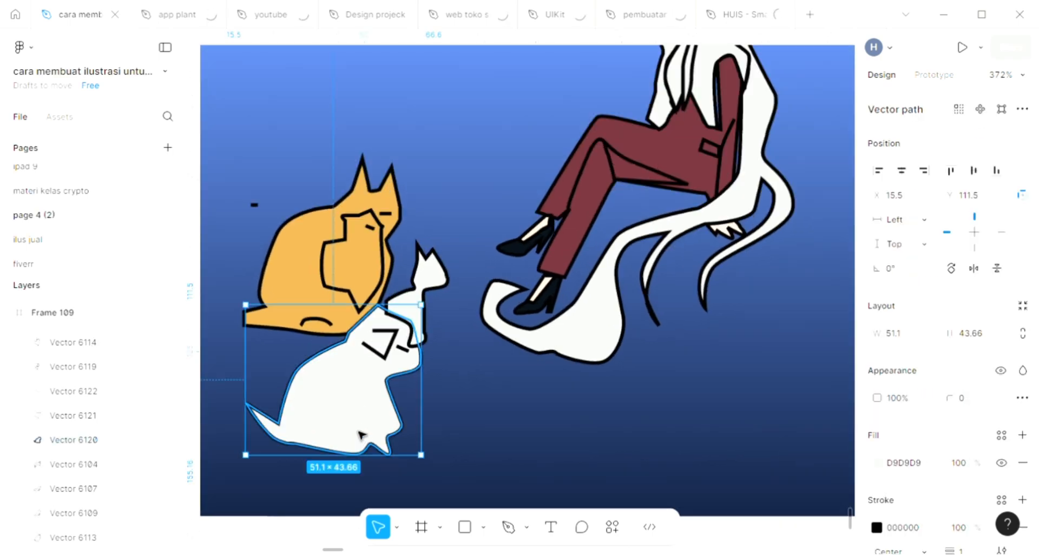
pyautogui.press('p')
pyautogui.click(369, 443)
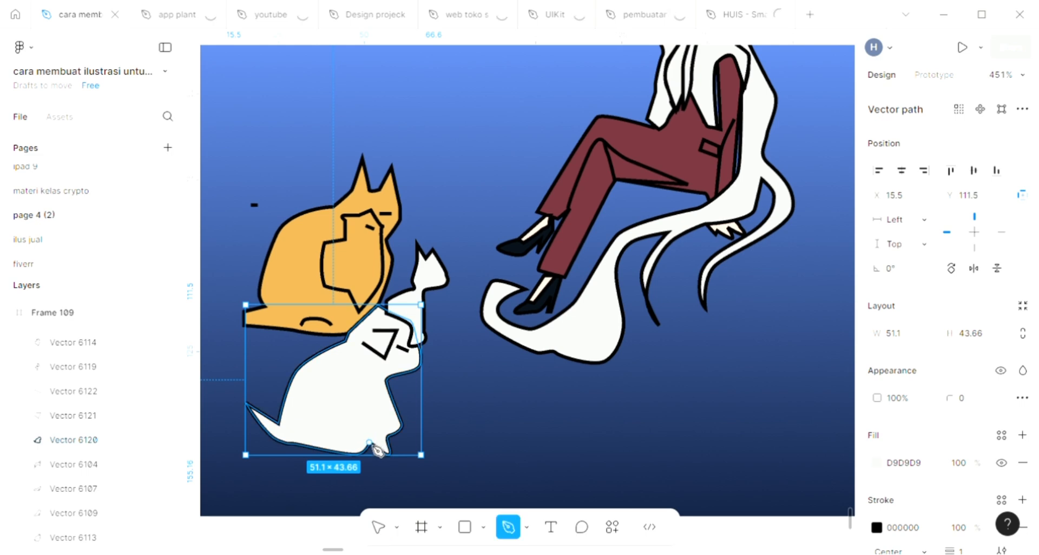
pyautogui.click(314, 416)
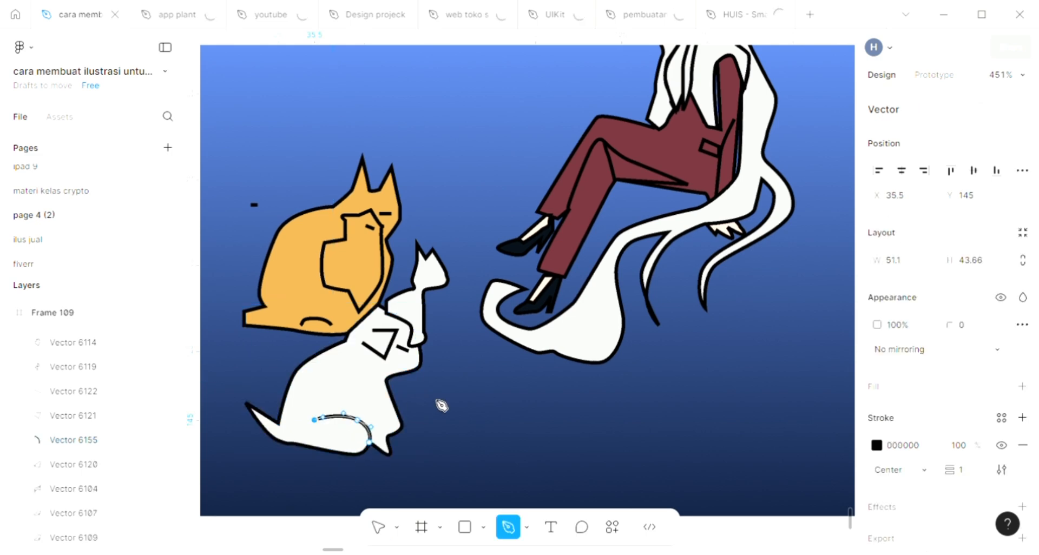
pyautogui.press('Escape')
pyautogui.scroll(5, 413, 404)
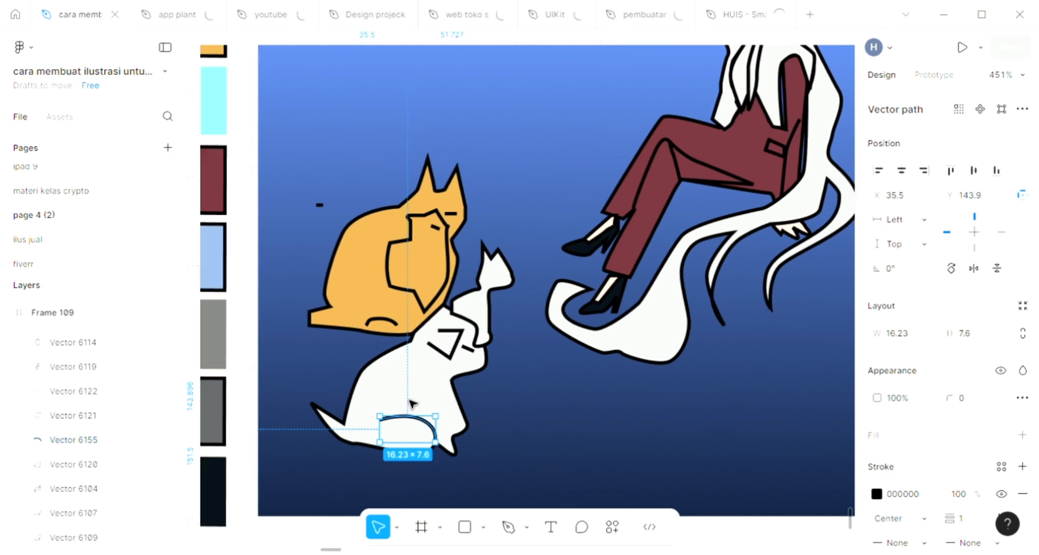
pyautogui.scroll(1, 413, 404)
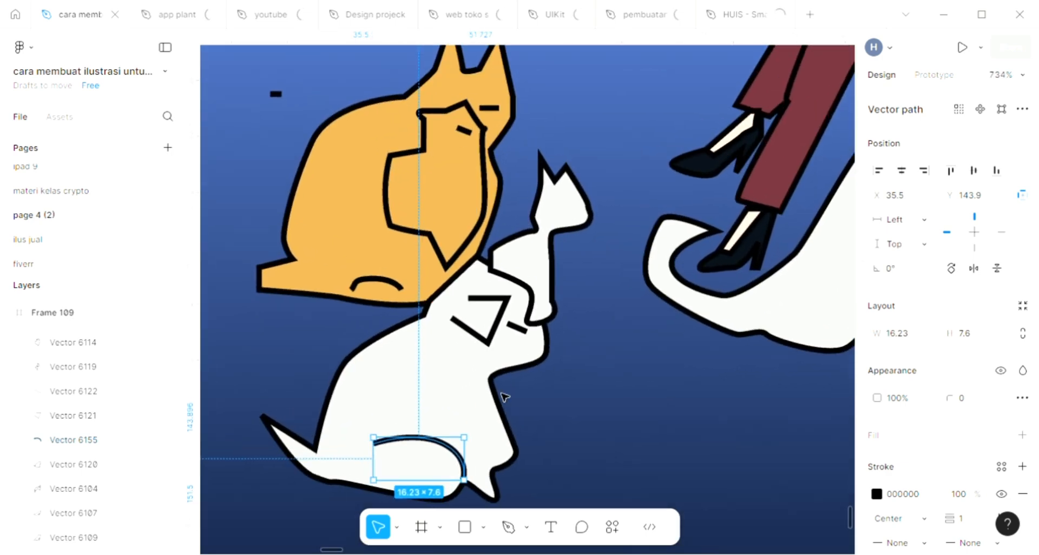
pyautogui.click(540, 393)
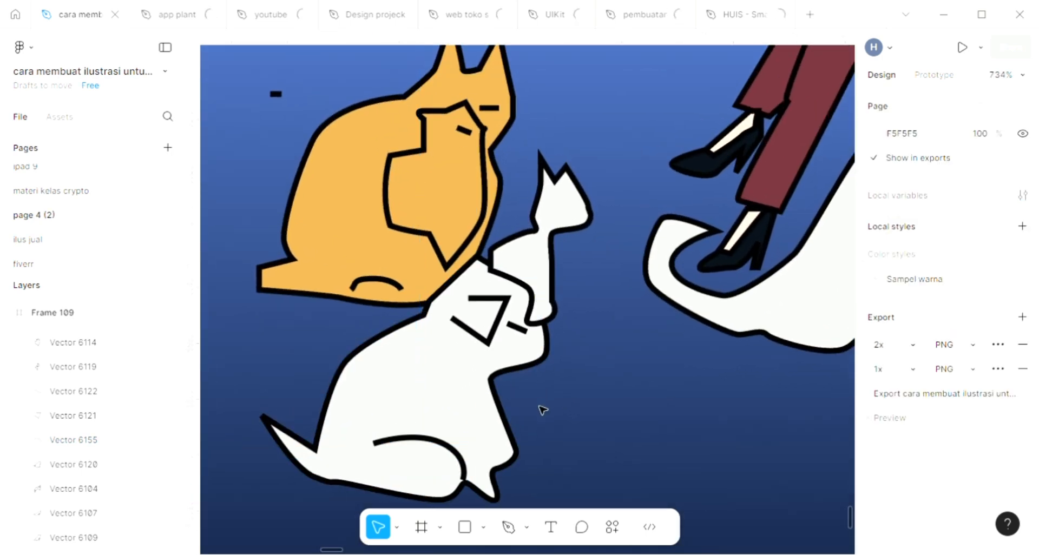
# Draw a curved front-leg line on the lower white animal, from the notch by its front paw up into its chest
pyautogui.press('p')
pyautogui.click(496, 466)
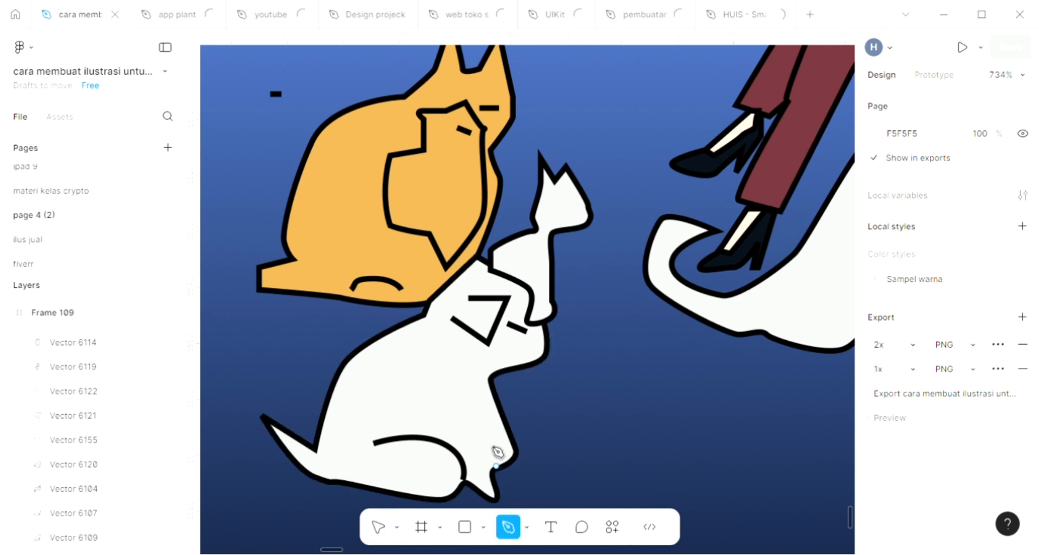
pyautogui.click(457, 402)
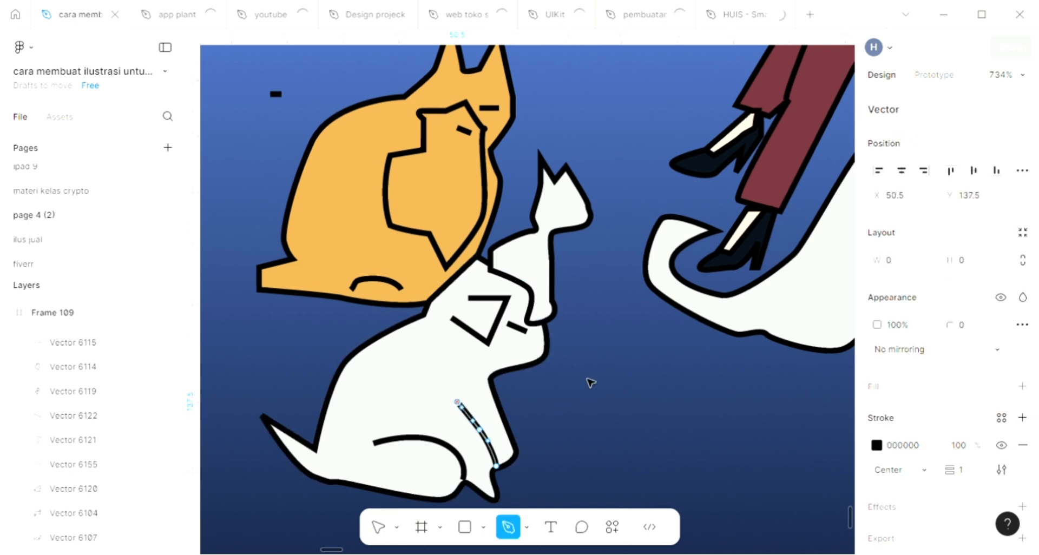
pyautogui.press('Escape')
pyautogui.press('Escape')
# Draw a small curved closed-eye stroke with the Pen tool on the small white cat's face
pyautogui.scroll(2, 544, 271)
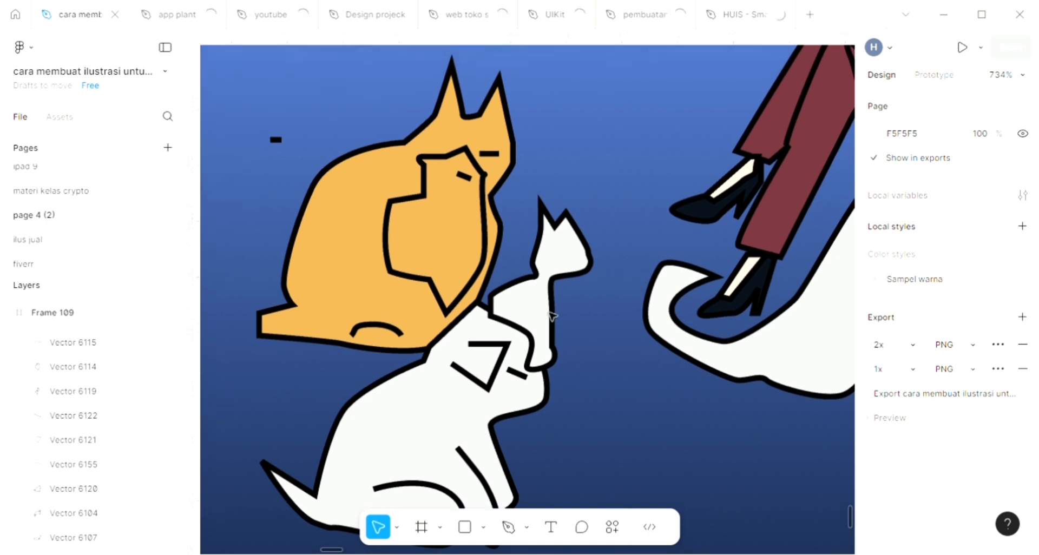
pyautogui.press('p')
pyautogui.click(560, 261)
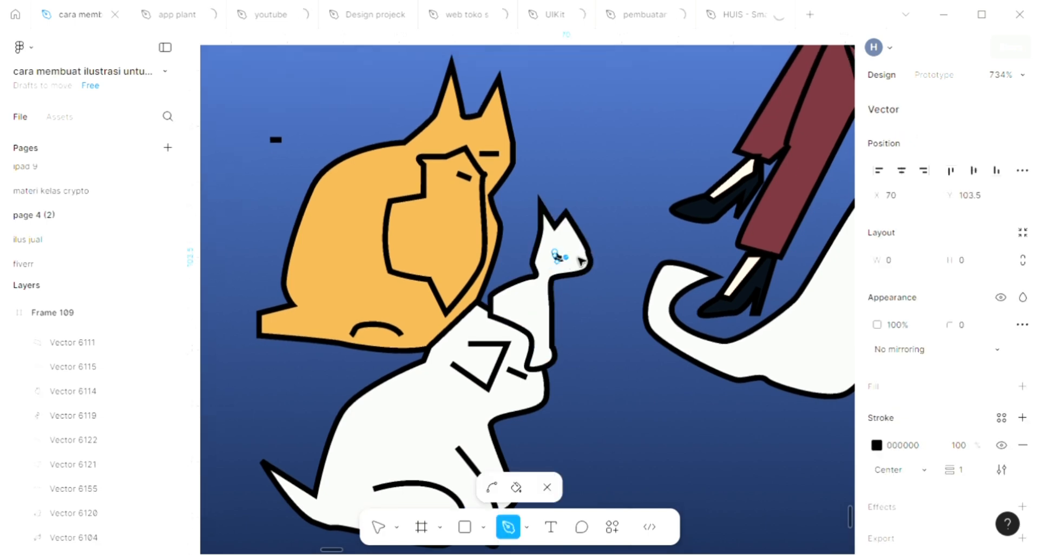
pyautogui.press('Escape')
pyautogui.press('Escape')
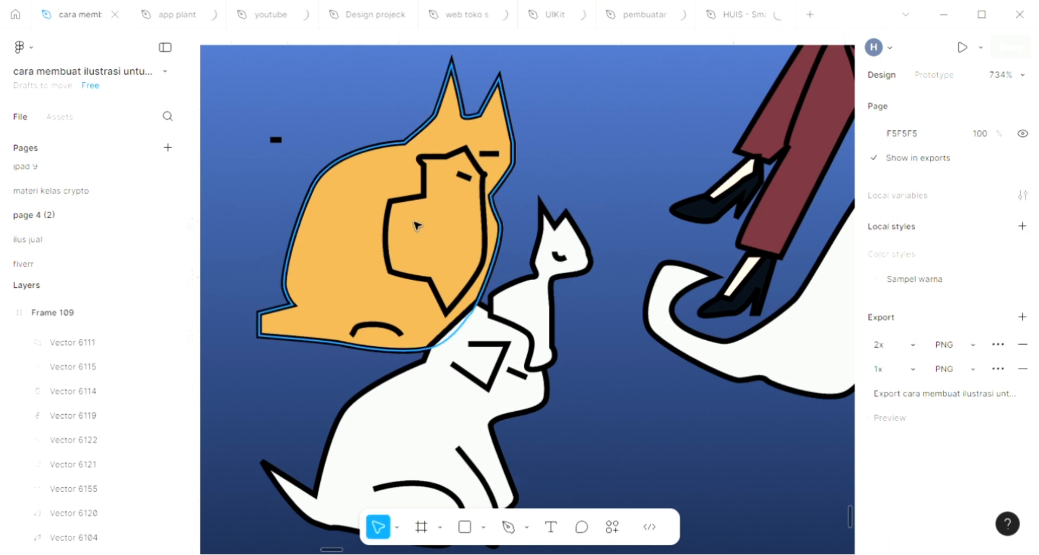
# Draw a short diagonal eyebrow-like stroke about 2 × 2 with the Pen tool on the orange cat's face
pyautogui.scroll(1, 417, 227)
pyautogui.scroll(3, 416, 226)
pyautogui.press('p')
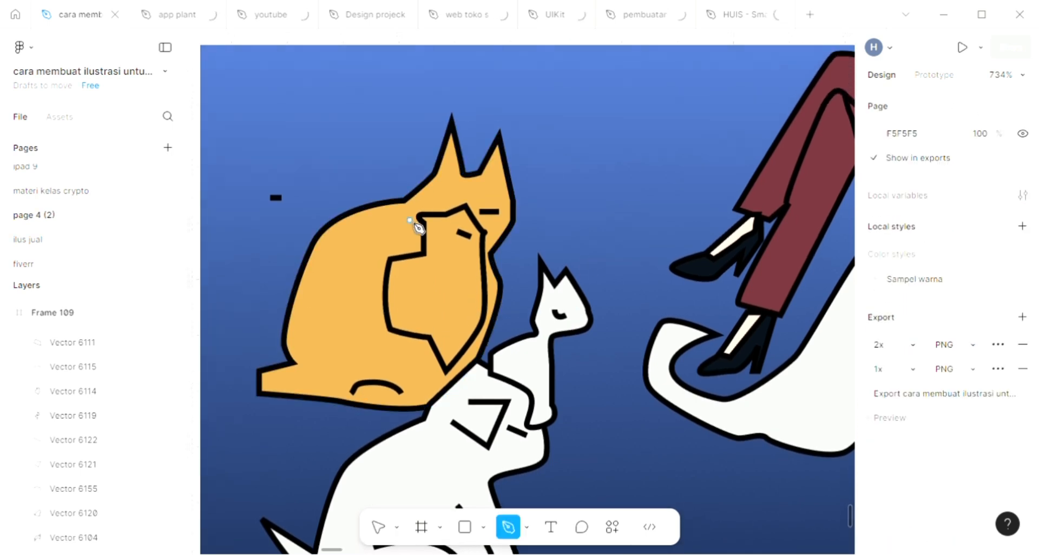
pyautogui.scroll(1, 418, 227)
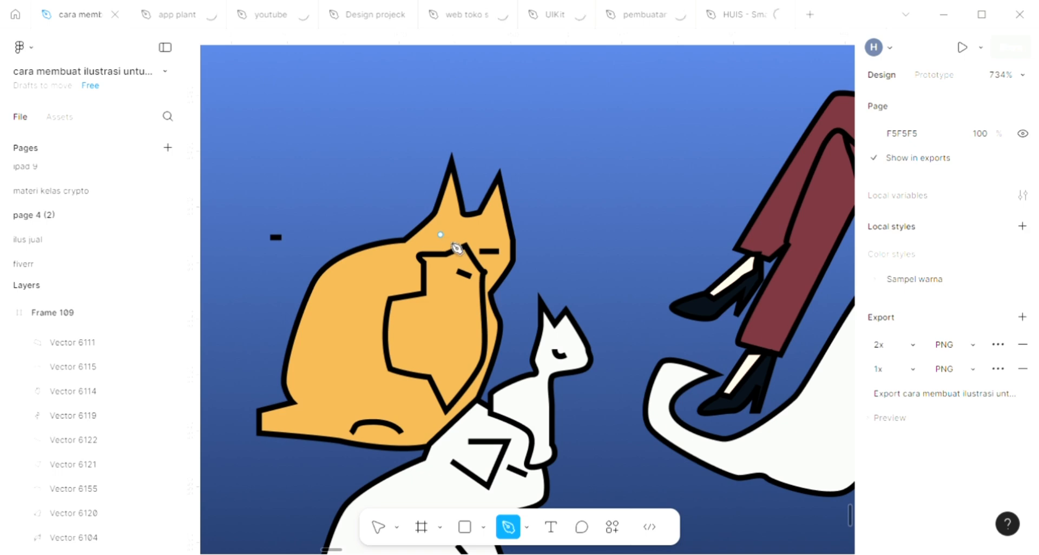
pyautogui.click(453, 246)
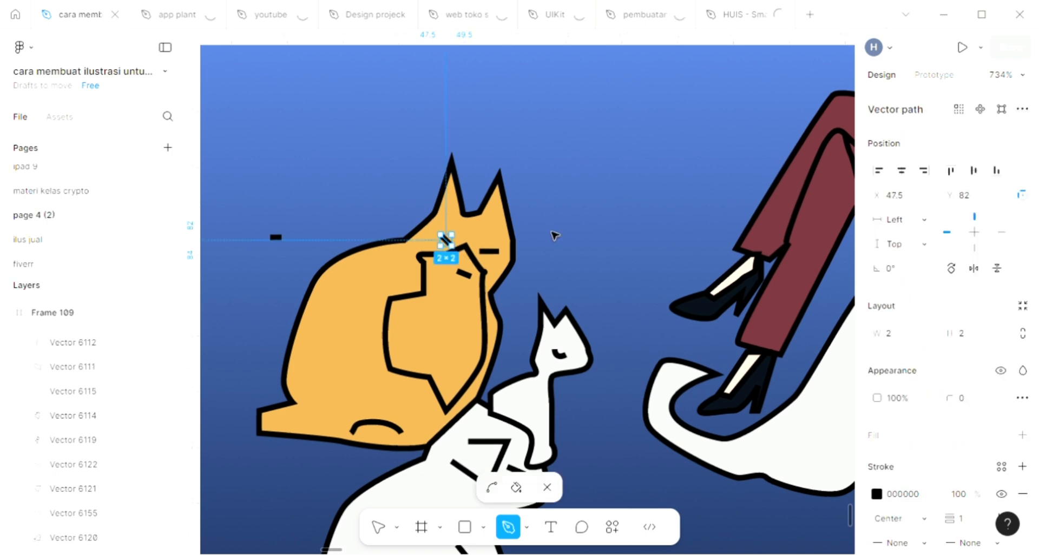
pyautogui.press('Escape')
pyautogui.press('Escape')
pyautogui.click(377, 352)
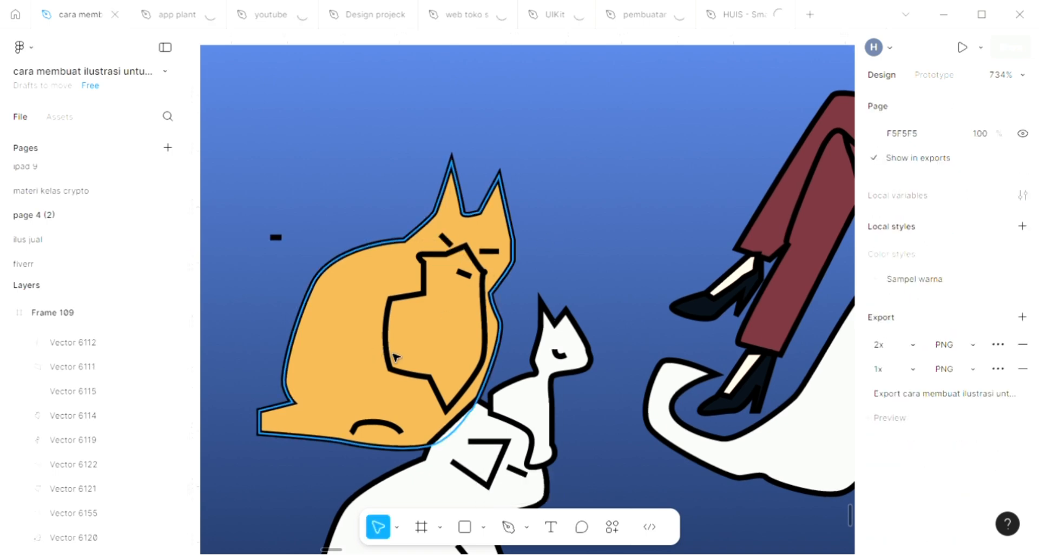
# Add a fill to the orange cat's outlined chest patch, sample the small white cat's white for it, and deselect the patch
pyautogui.click(456, 353)
pyautogui.keyDown('ctrl'); pyautogui.scroll(-3, 455, 347); pyautogui.keyUp('ctrl')
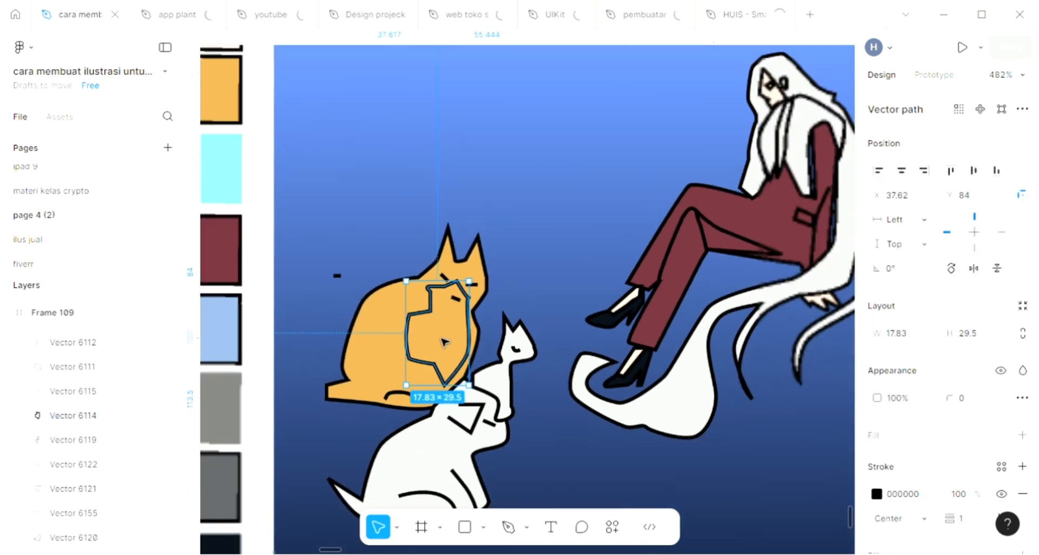
pyautogui.keyDown('ctrl'); pyautogui.scroll(-1, 444, 342); pyautogui.keyUp('ctrl')
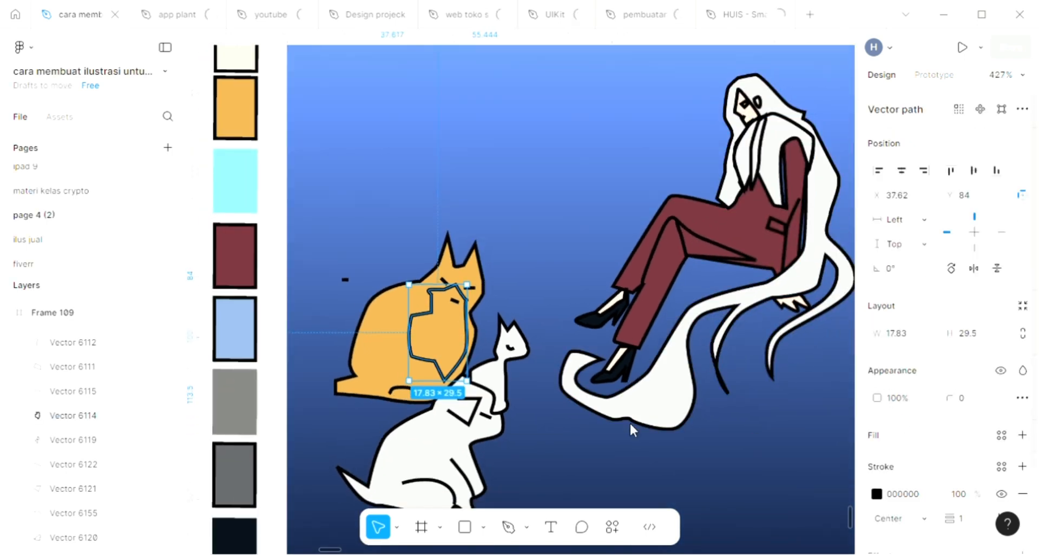
pyautogui.press('i')
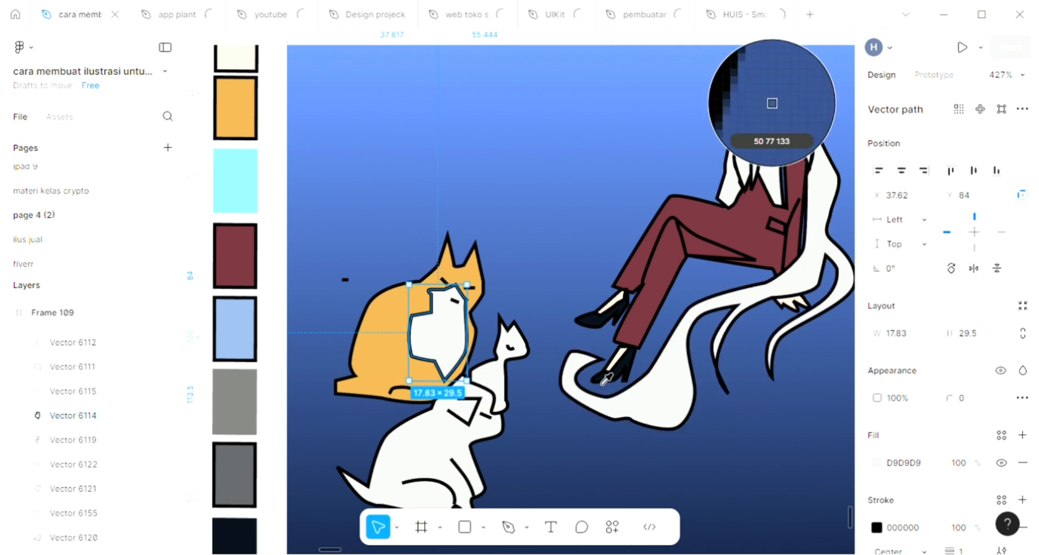
pyautogui.click(515, 352)
pyautogui.click(535, 252)
# Draw a short curved stripe about 4 × 2.5 with the Pen tool on the orange cat's upper back
pyautogui.scroll(-1, 535, 251)
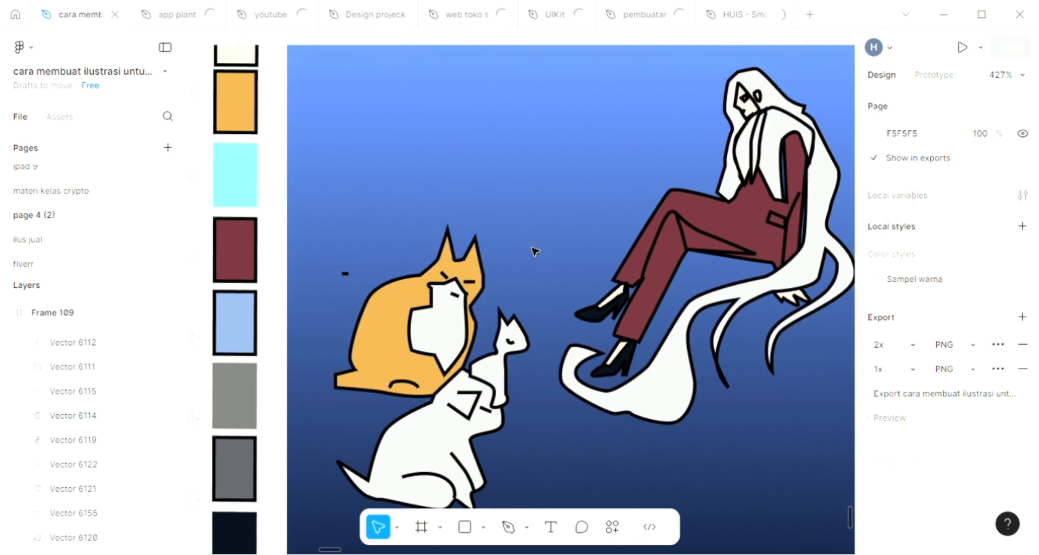
pyautogui.scroll(-1, 535, 251)
pyautogui.keyDown('ctrl'); pyautogui.scroll(4, 402, 281); pyautogui.keyUp('ctrl')
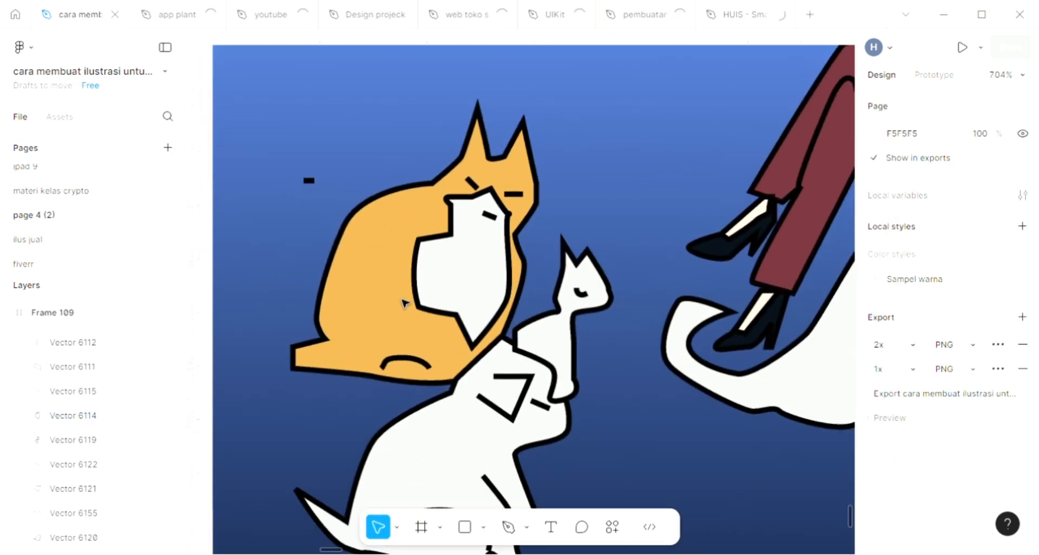
pyautogui.press('p')
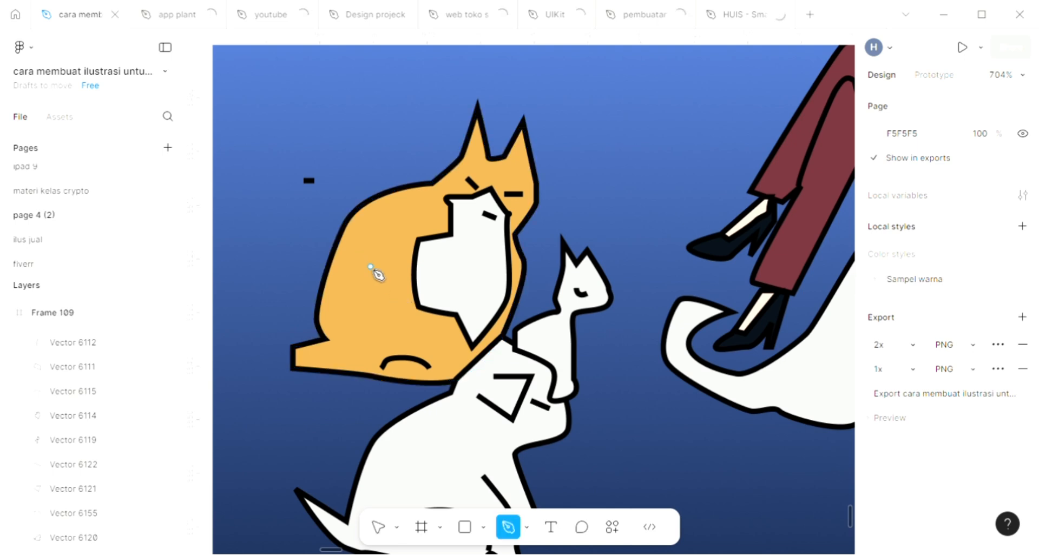
pyautogui.keyDown('ctrl'); pyautogui.scroll(-2, 382, 276); pyautogui.keyUp('ctrl')
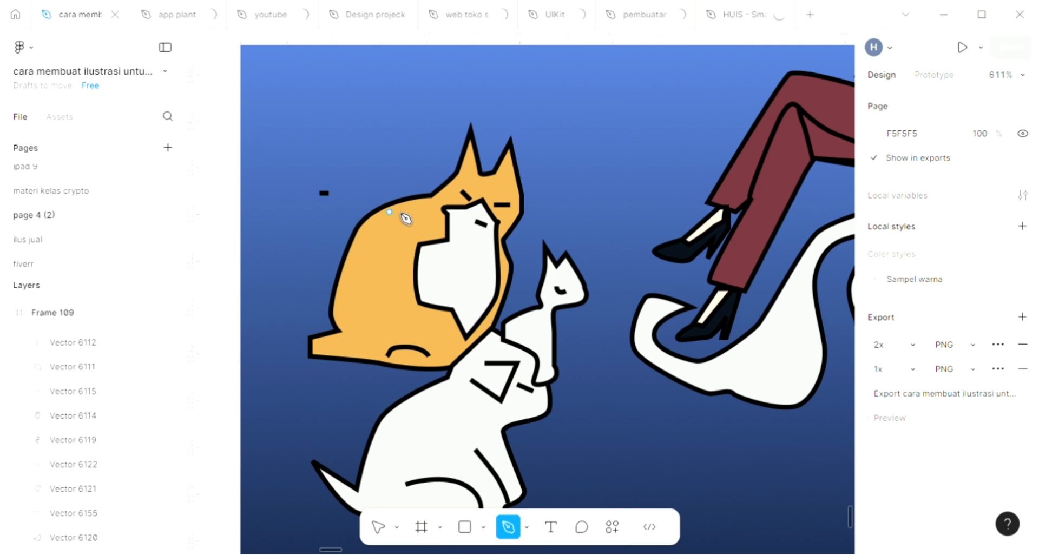
pyautogui.click(417, 220)
pyautogui.press('Escape')
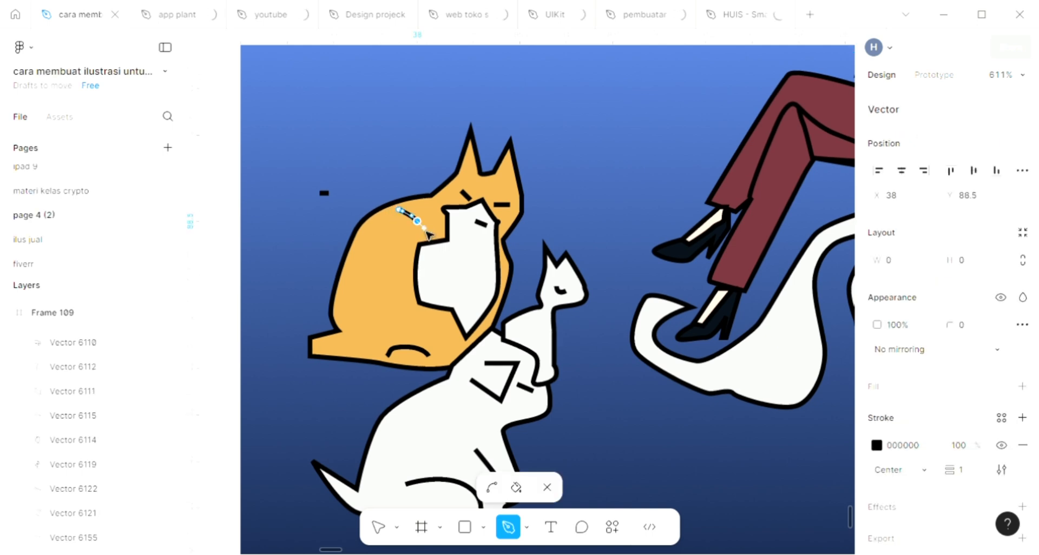
pyautogui.press('Escape')
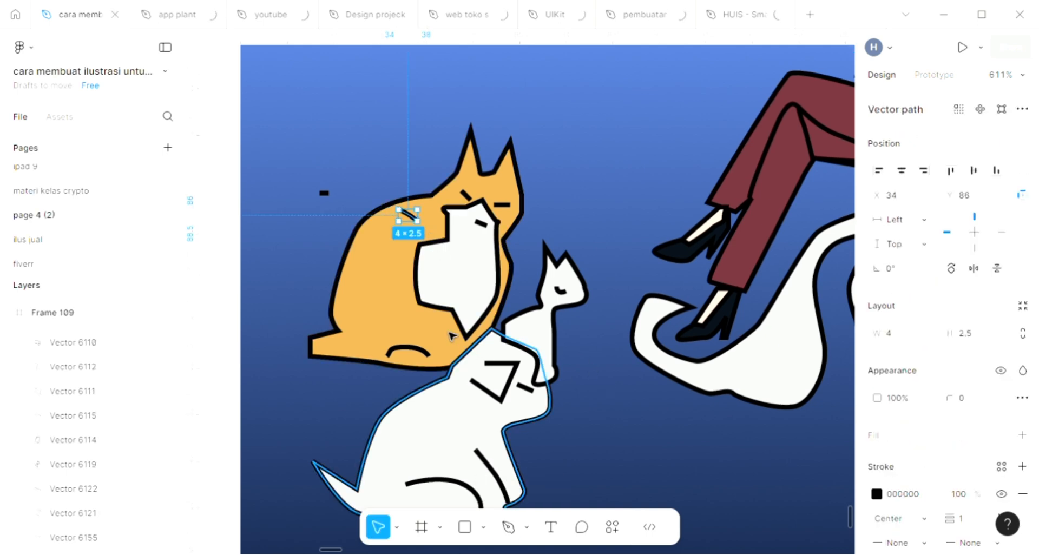
# Recolour the upper back stripe's stroke with a sampled orange and lighten it to pale yellow EFCC91
pyautogui.press('i')
pyautogui.click(772, 103)
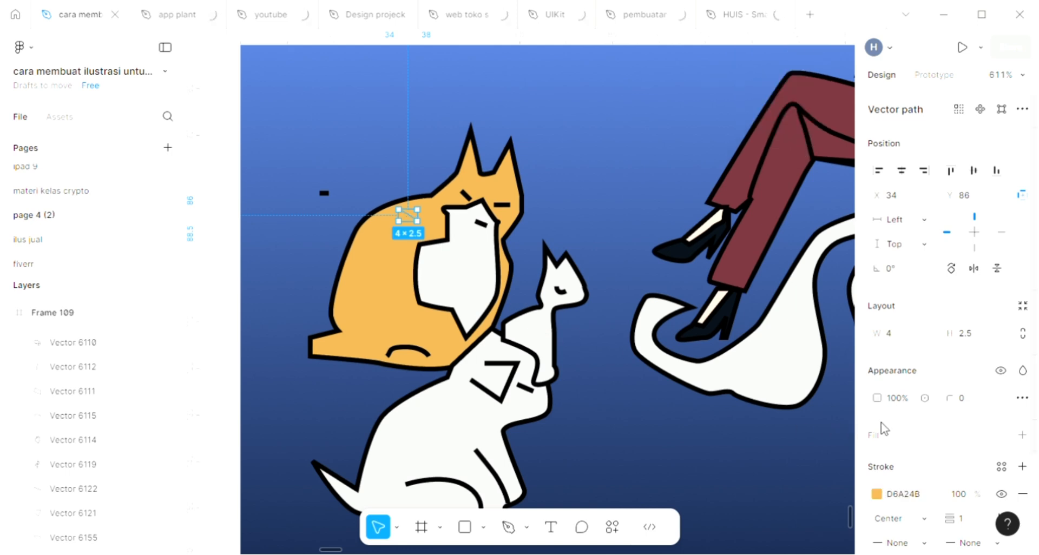
pyautogui.click(877, 493)
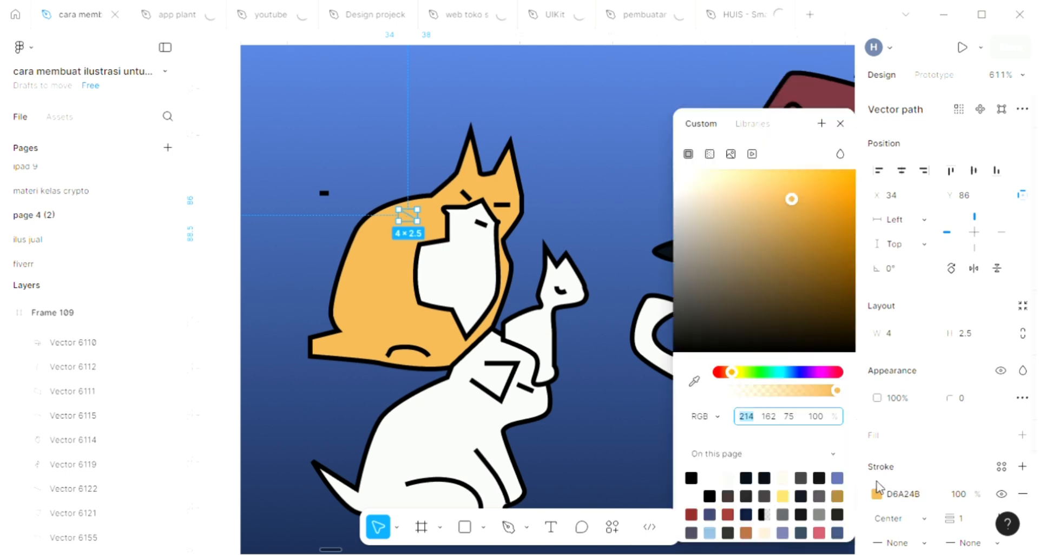
pyautogui.click(760, 191)
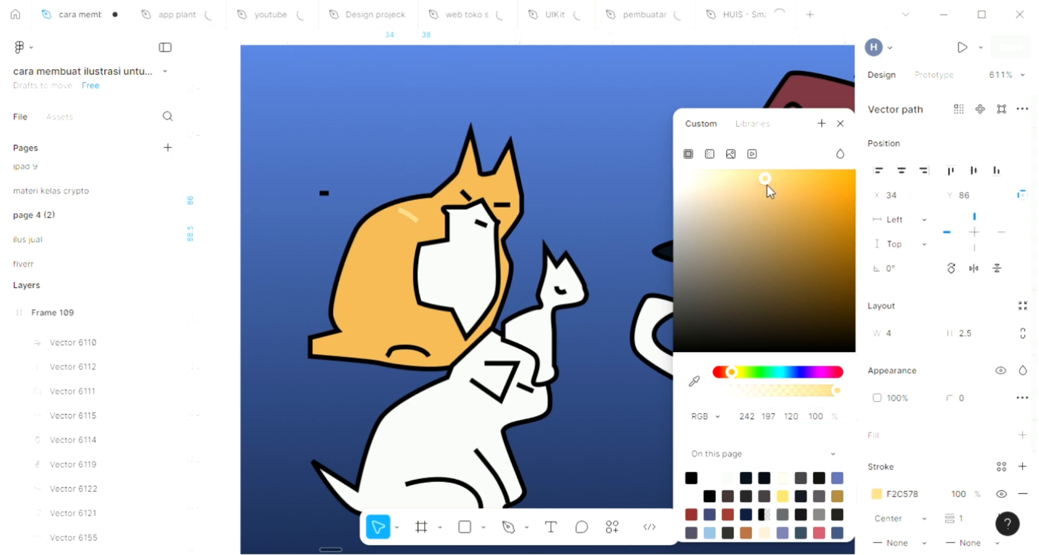
pyautogui.click(742, 184)
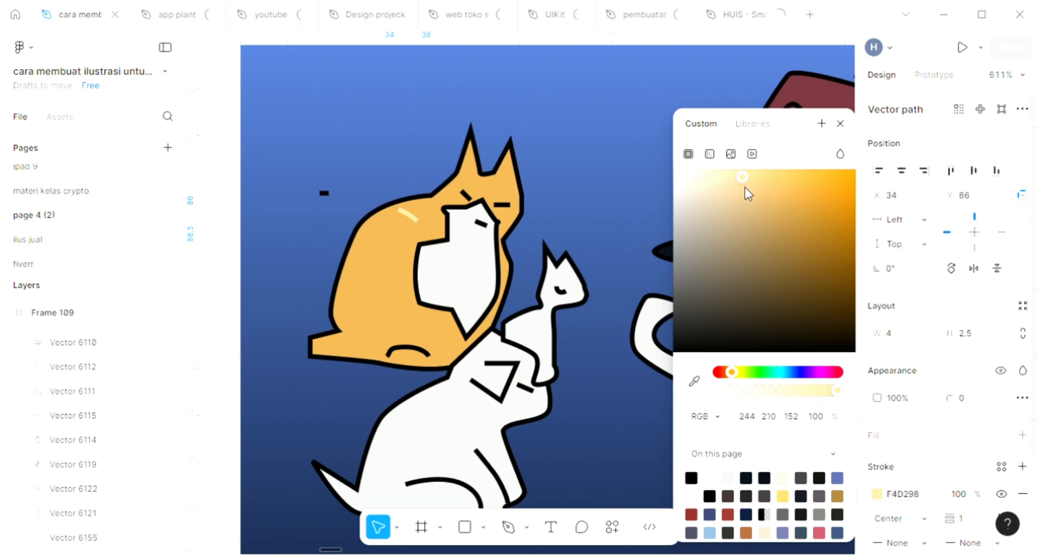
pyautogui.click(745, 188)
pyautogui.press('Return')
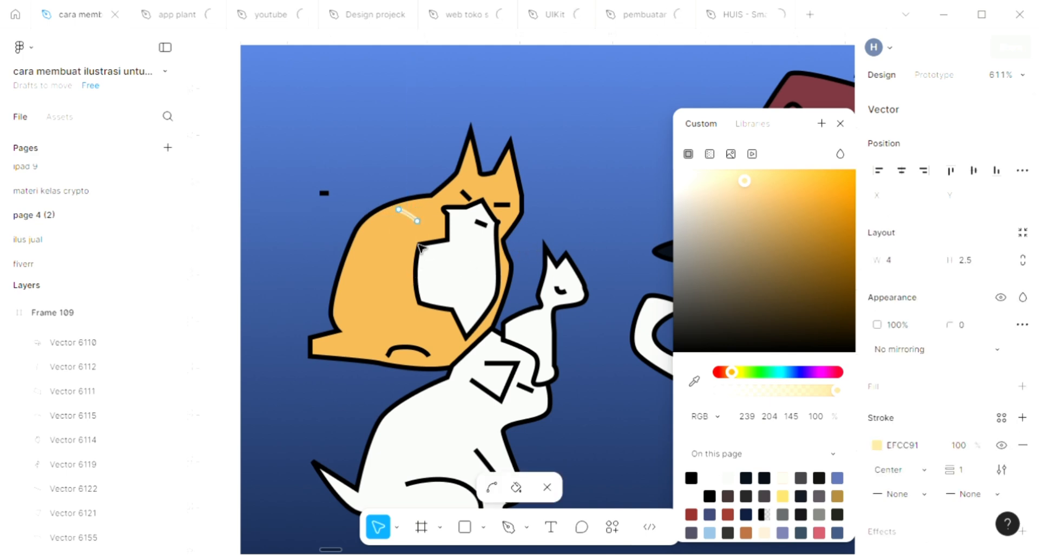
pyautogui.press('ctrl')
pyautogui.press('Escape')
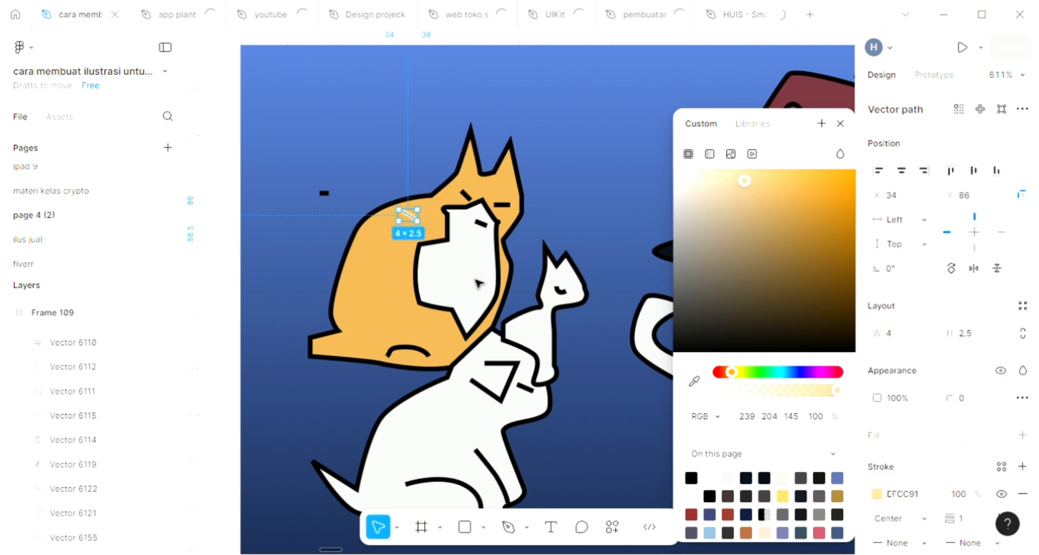
# Draw four more curved EFCC91 stripes with the Pen tool, spaced down the orange cat's back below the first one
pyautogui.press('p')
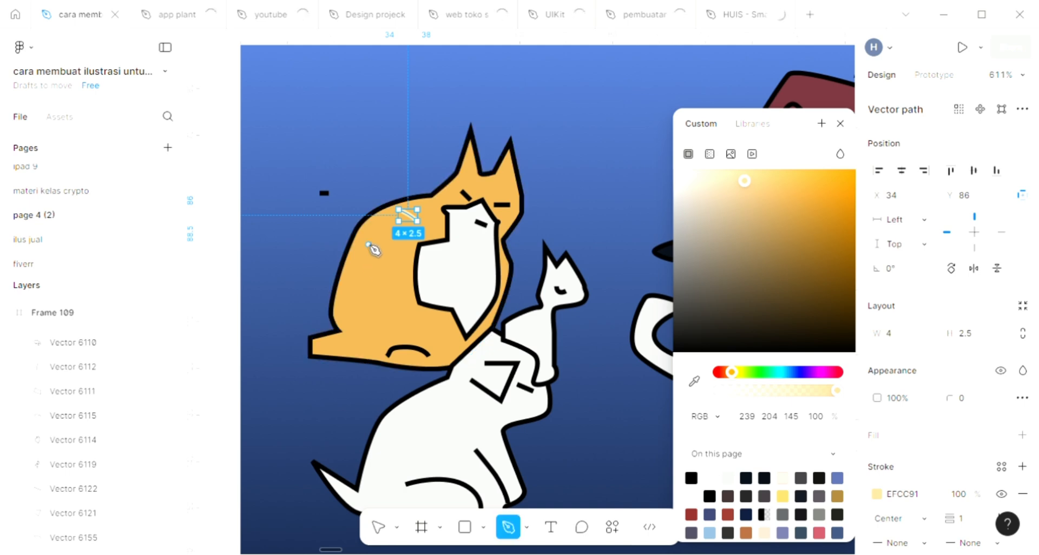
pyautogui.moveTo(366, 230); pyautogui.dragTo(407, 273)
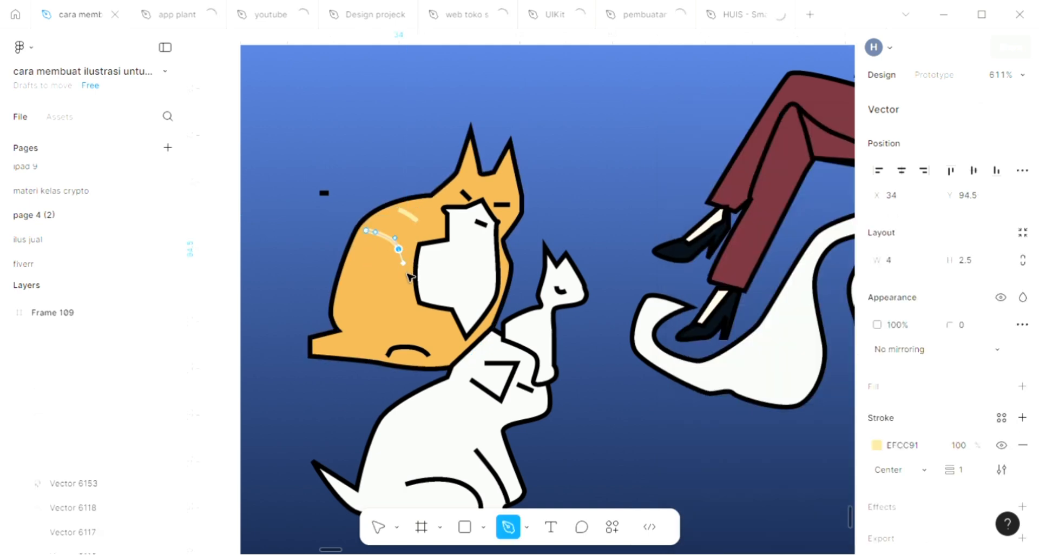
pyautogui.press('Escape')
pyautogui.click(356, 251)
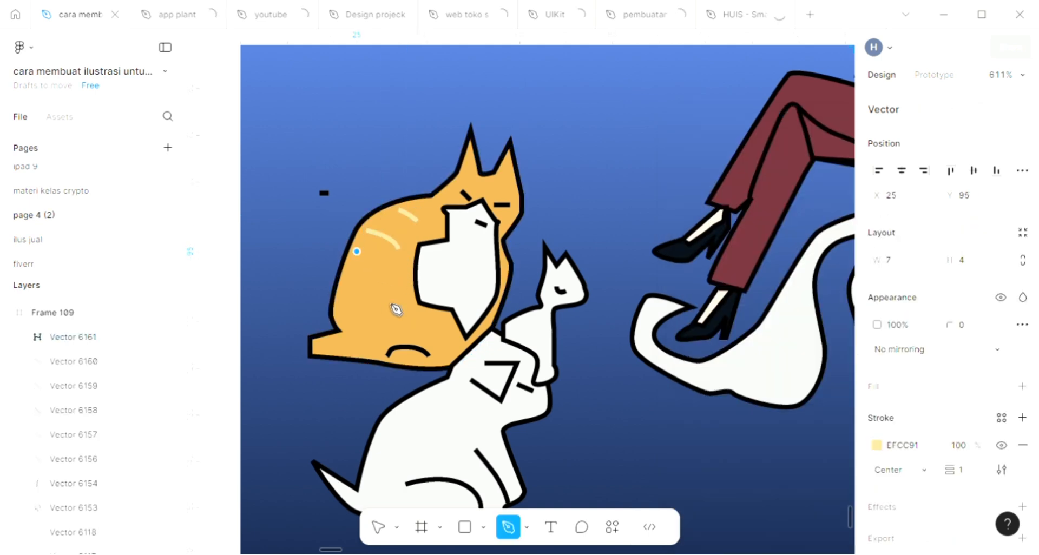
pyautogui.press('Escape')
pyautogui.moveTo(401, 270); pyautogui.dragTo(402, 308)
pyautogui.press('Escape')
pyautogui.press('p')
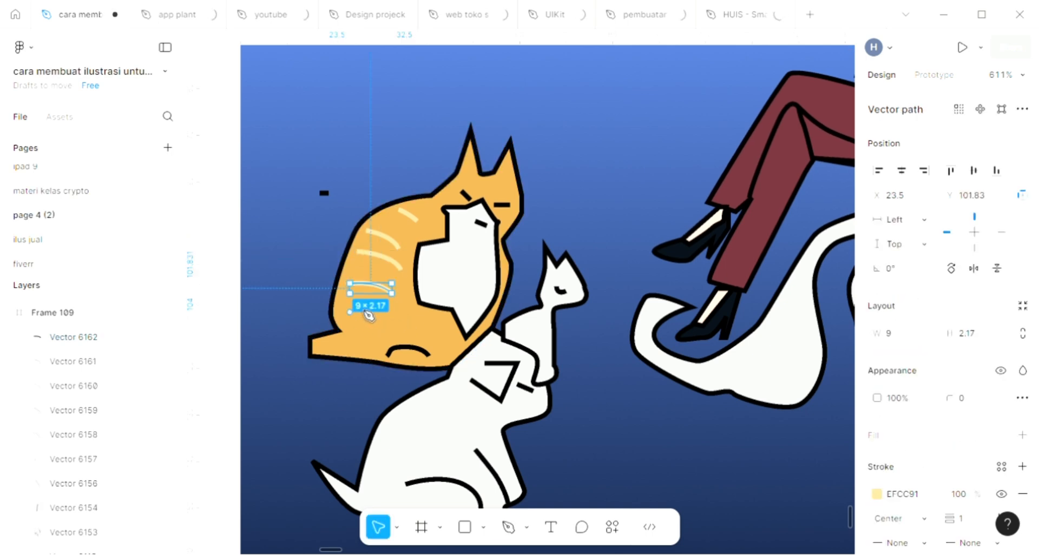
pyautogui.click(348, 308)
pyautogui.press('Escape')
pyautogui.moveTo(398, 343); pyautogui.dragTo(434, 328)
# Draw a curved EFCC91 haunch line on the orange cat, from above its tail to where its body meets the white animal
pyautogui.press('p')
pyautogui.click(339, 328)
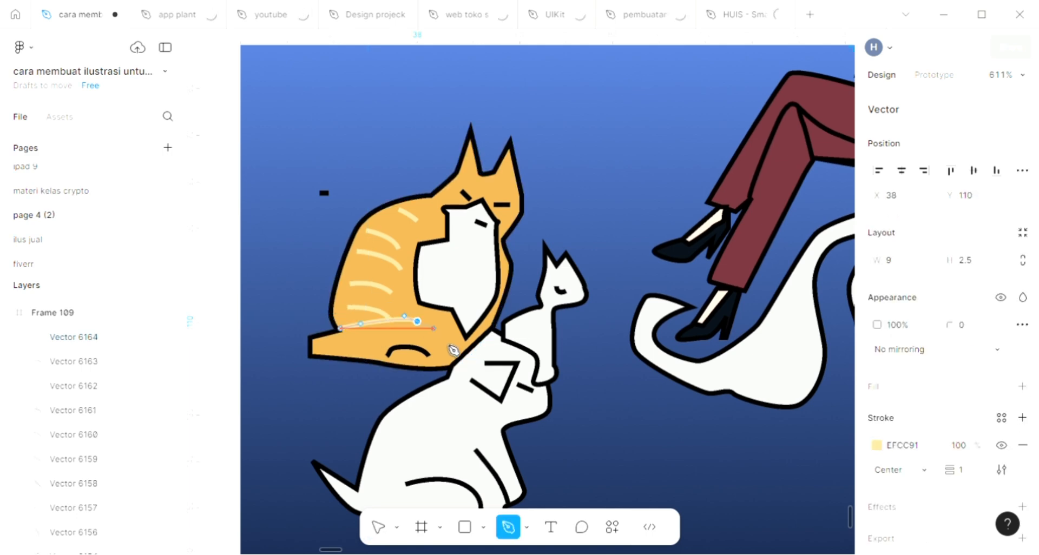
pyautogui.click(445, 345)
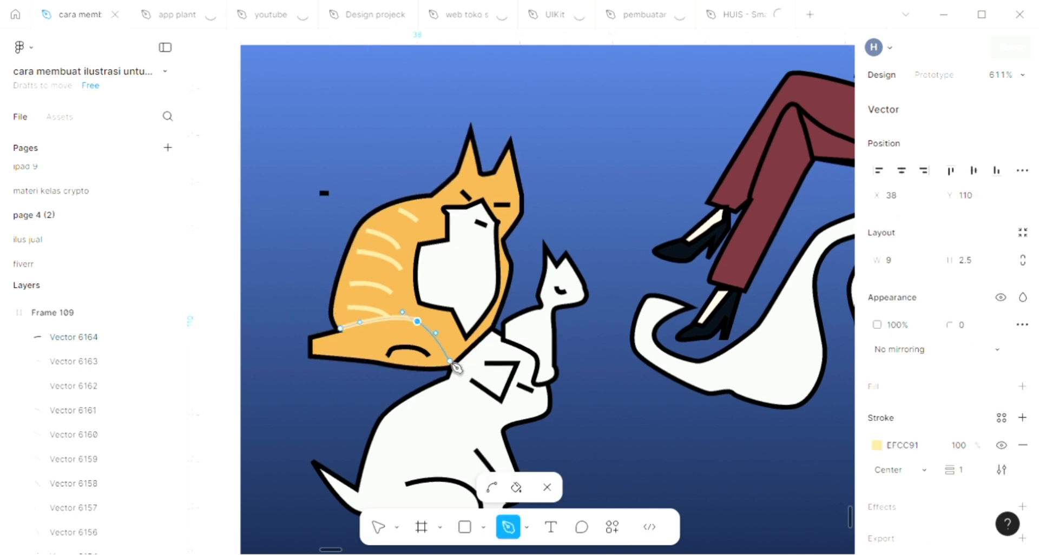
pyautogui.click(450, 364)
pyautogui.press('Escape')
pyautogui.press('Escape')
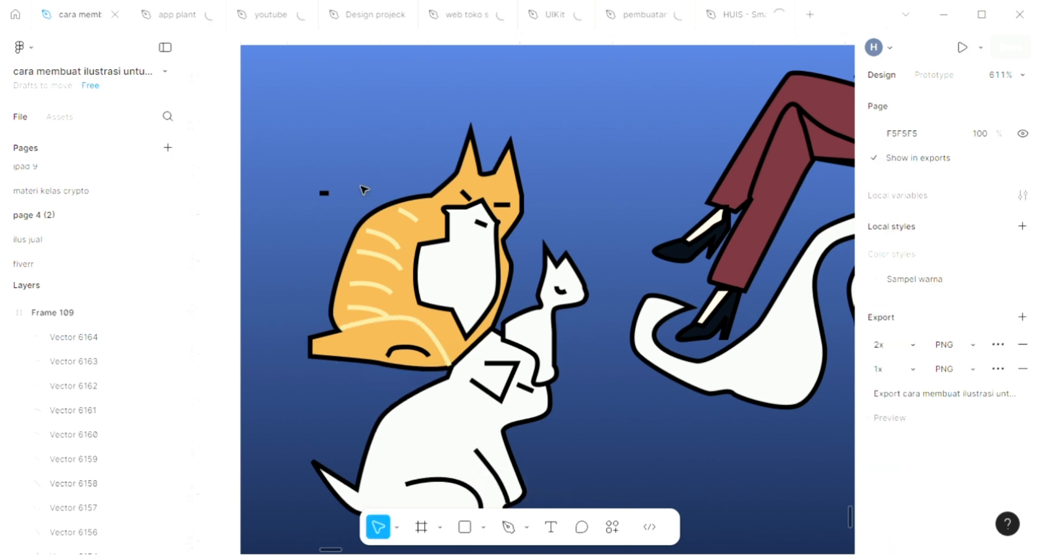
# Start an EFCC91 Pen path at the orange cat's nape, where the back of its head meets its back
pyautogui.scroll(-5, 441, 233)
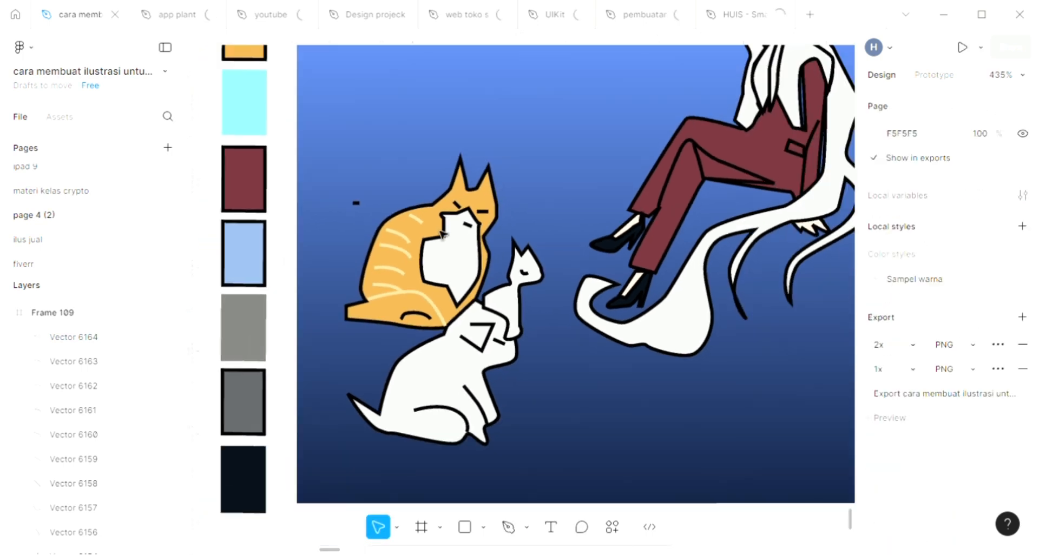
pyautogui.scroll(5, 489, 297)
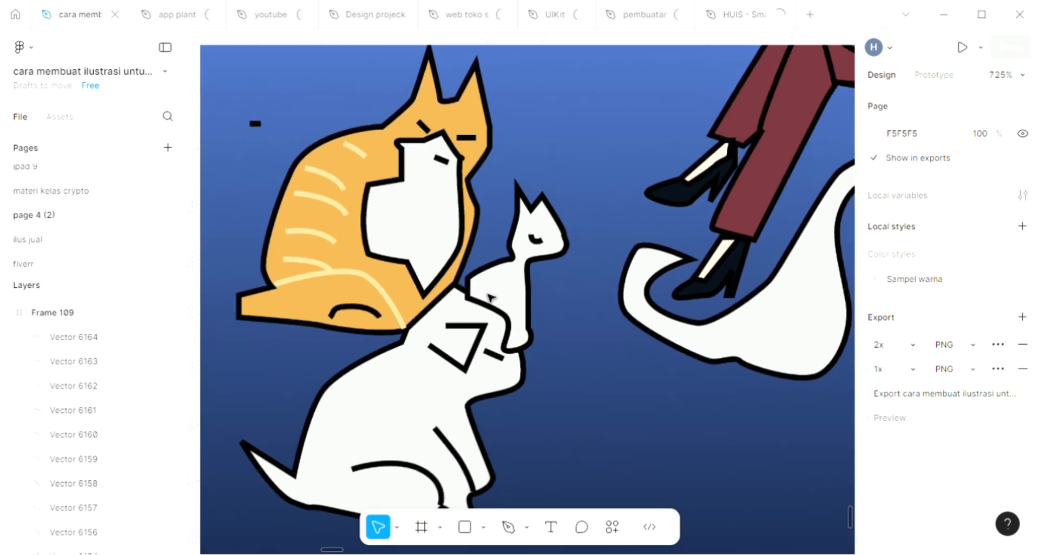
pyautogui.scroll(3, 457, 216)
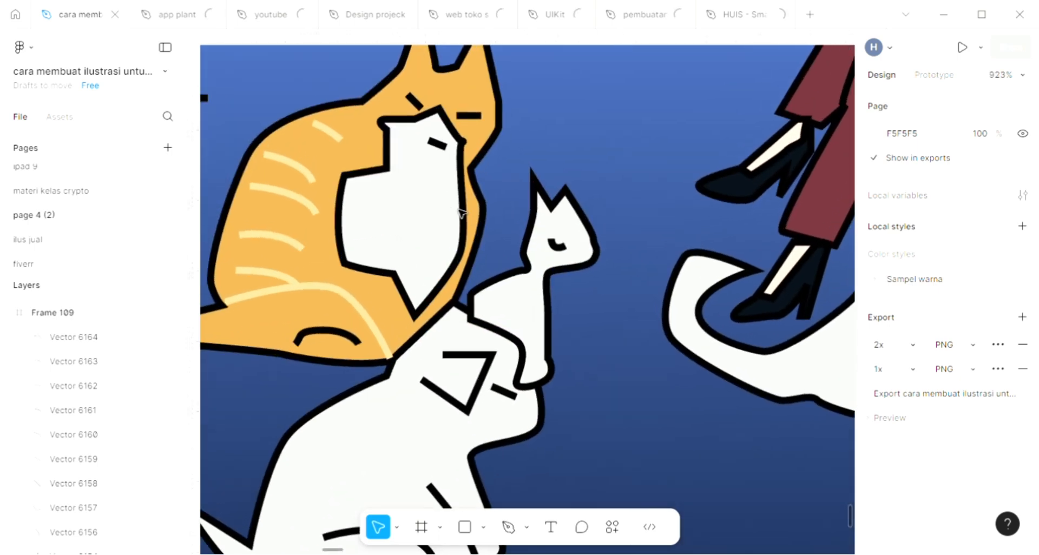
pyautogui.press('p')
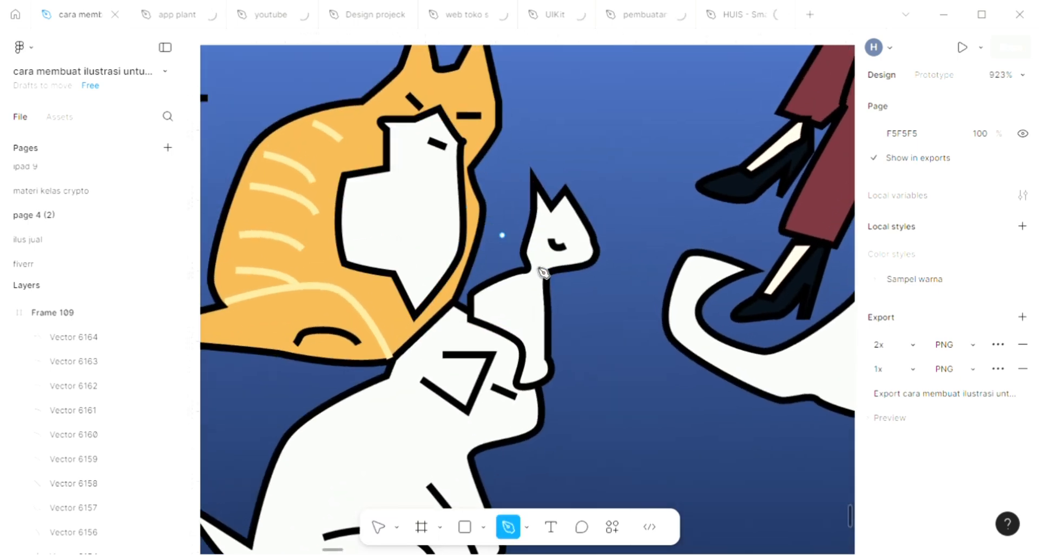
pyautogui.click(362, 104)
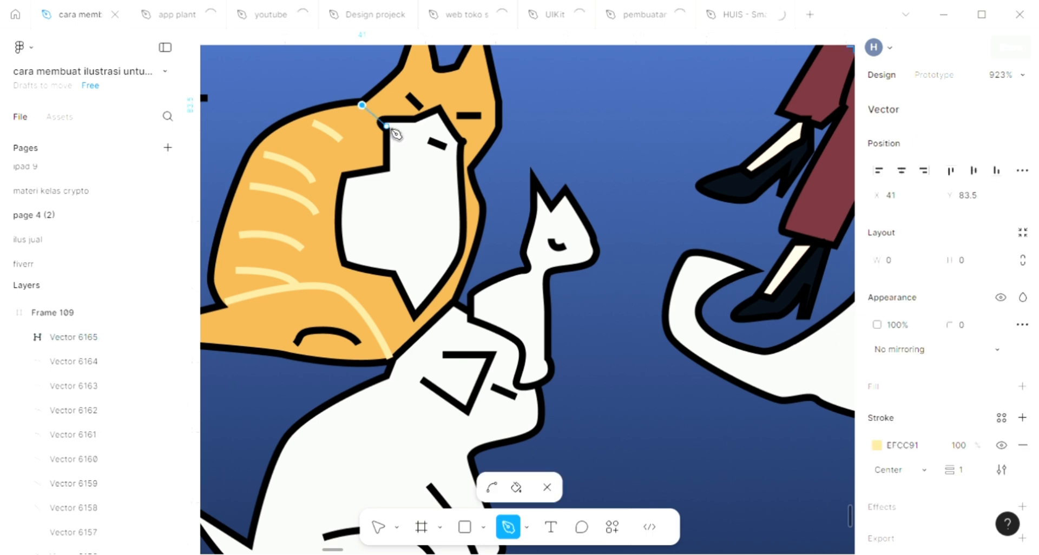
pyautogui.click(412, 147)
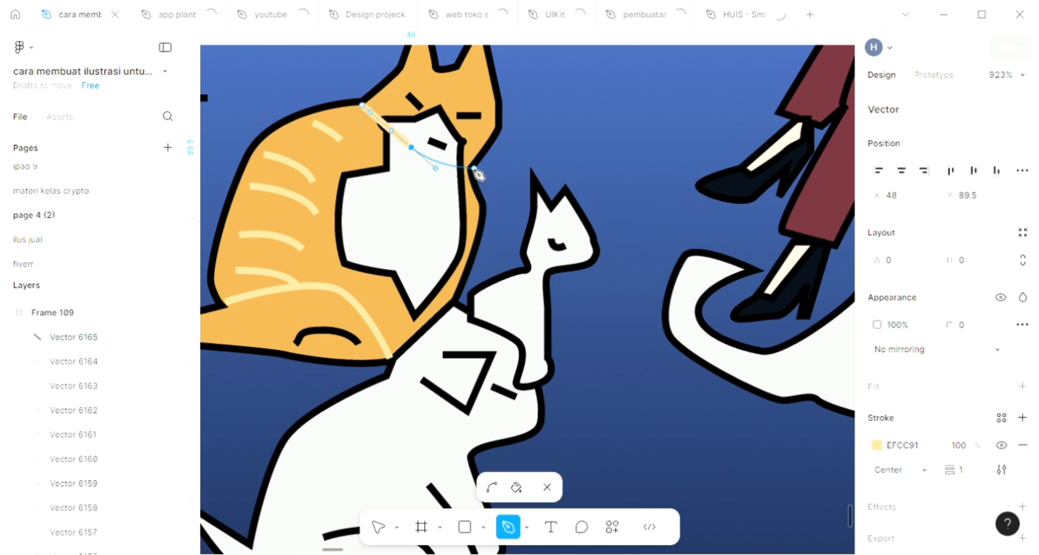
pyautogui.moveTo(471, 168); pyautogui.dragTo(477, 158)
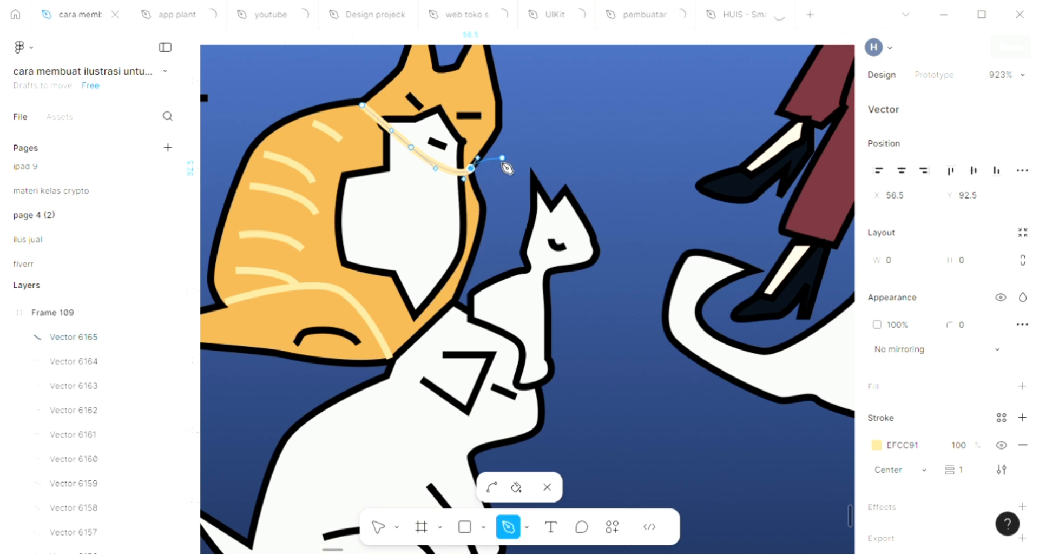
pyautogui.hotkey('ctrl', 'z')
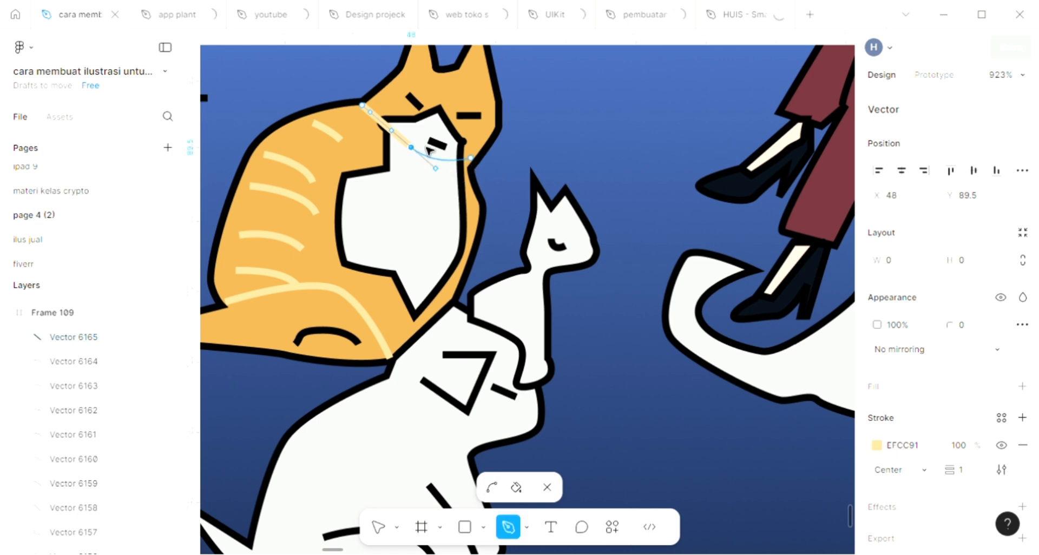
pyautogui.hotkey('ctrl', 'z')
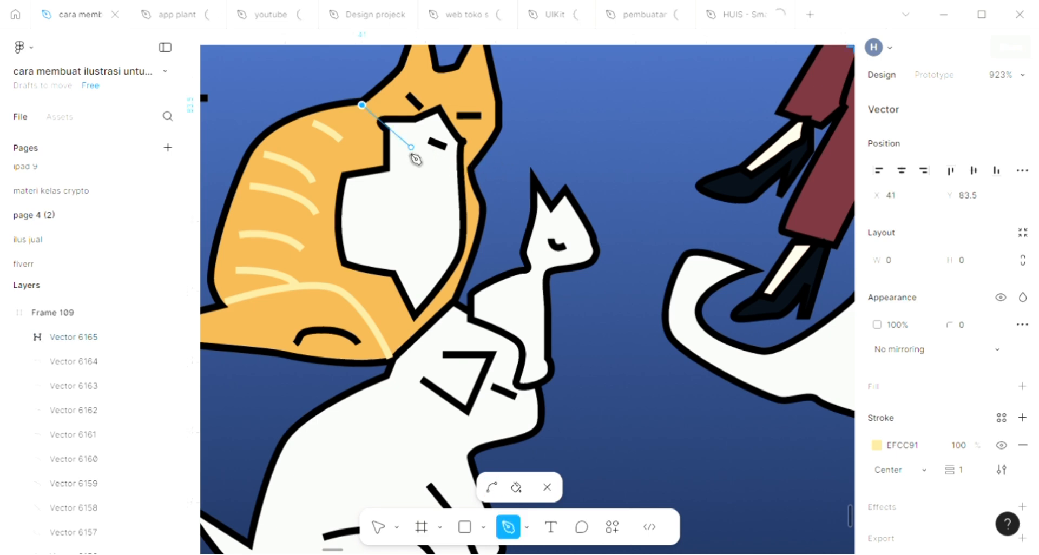
# Curve the path under the orange cat's face to the front of its neck, making a jaw line about 16 × 9.44
pyautogui.click(439, 168)
pyautogui.moveTo(438, 168); pyautogui.dragTo(460, 175)
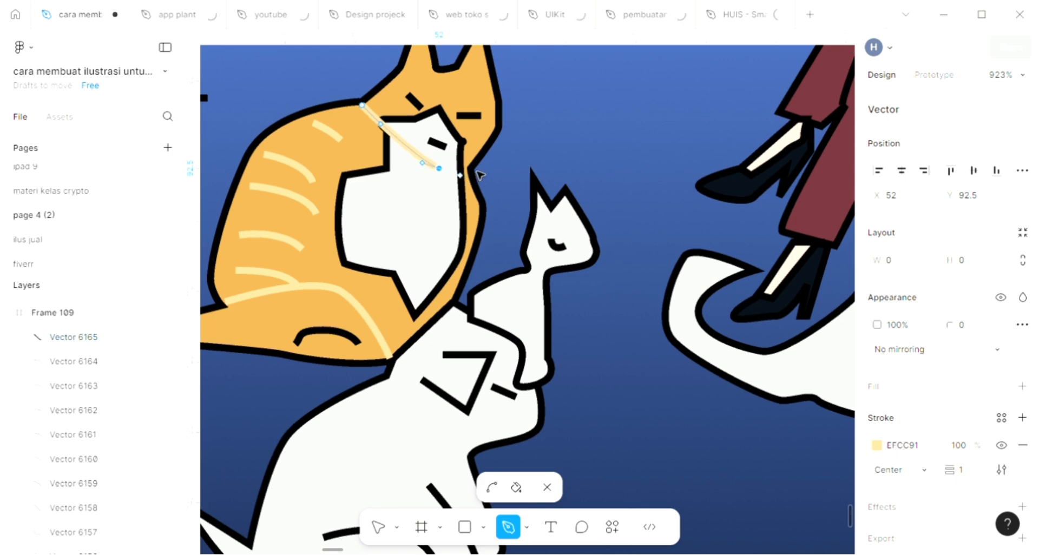
pyautogui.click(474, 169)
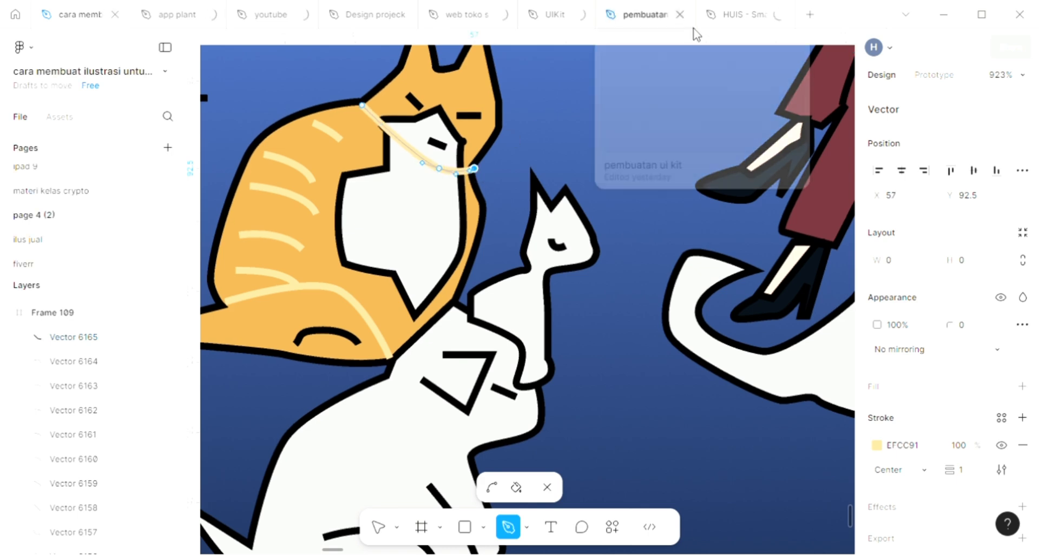
pyautogui.press('Return')
pyautogui.click(505, 130)
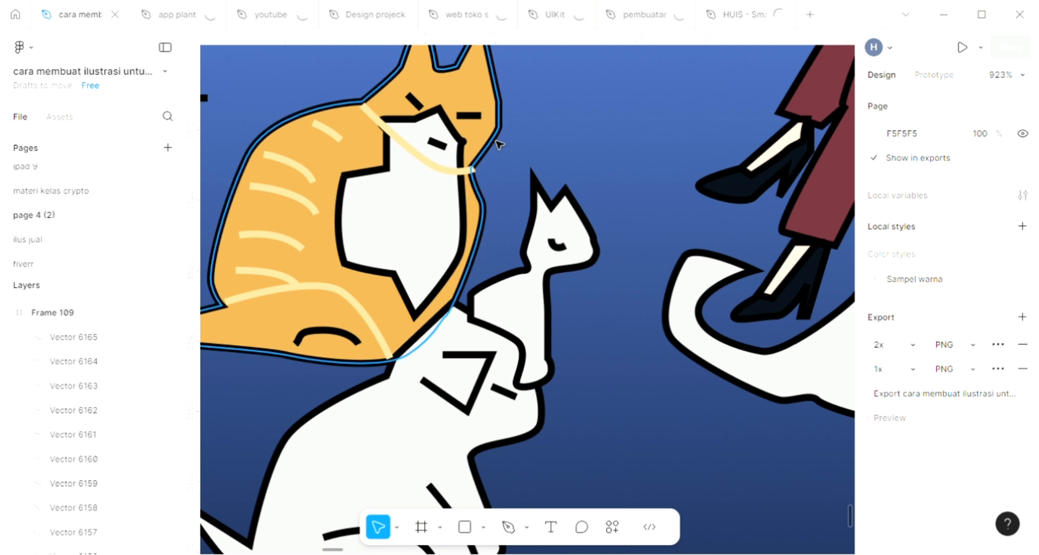
# Draw a narrow U-shaped foreleg outline about 7.08 × 14.55 with the Pen tool over the lower tip of the orange cat's white chest
pyautogui.scroll(-1, 614, 237)
pyautogui.scroll(-1, 615, 237)
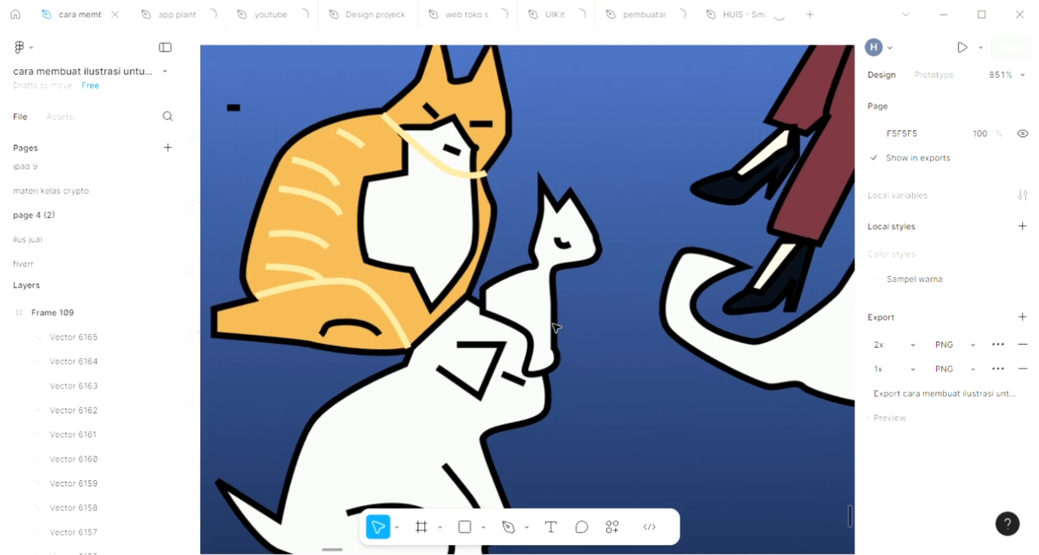
pyautogui.scroll(-1, 555, 327)
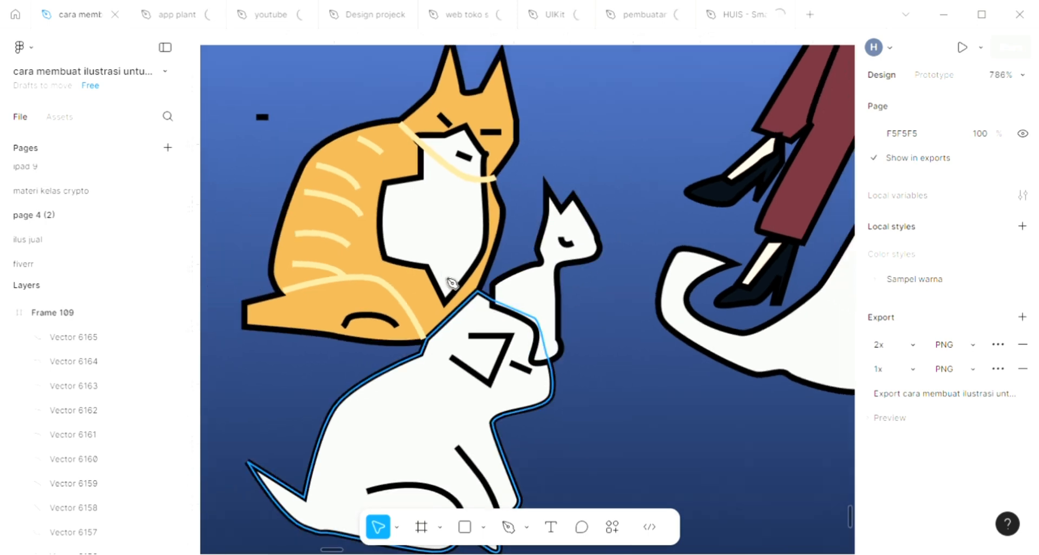
pyautogui.press('p')
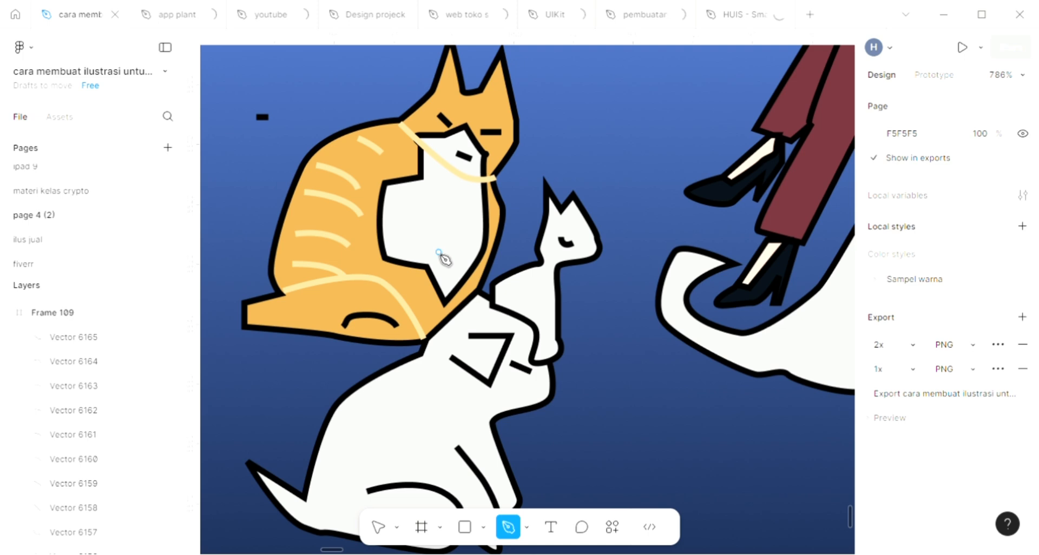
pyautogui.click(409, 252)
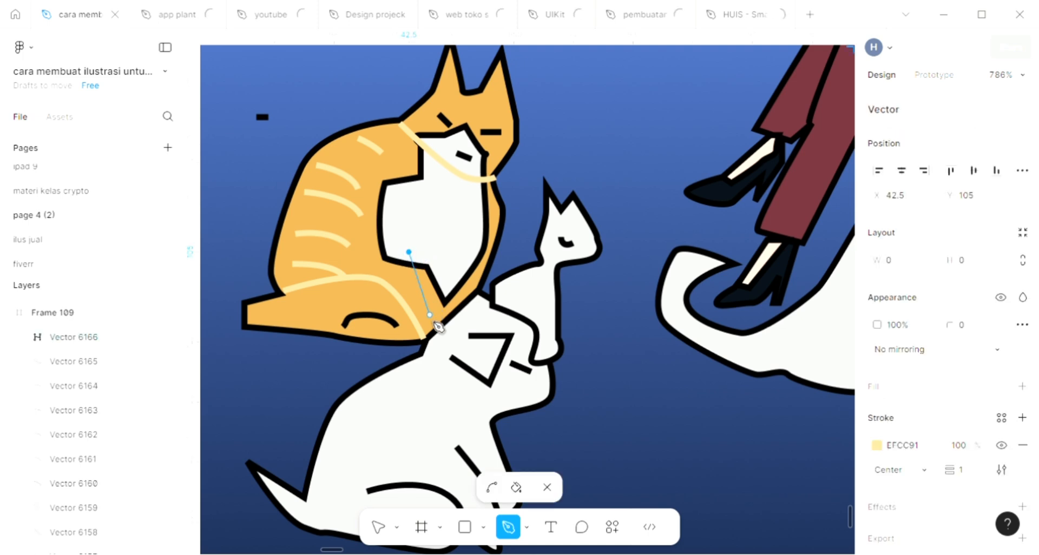
pyautogui.moveTo(432, 321); pyautogui.dragTo(448, 285)
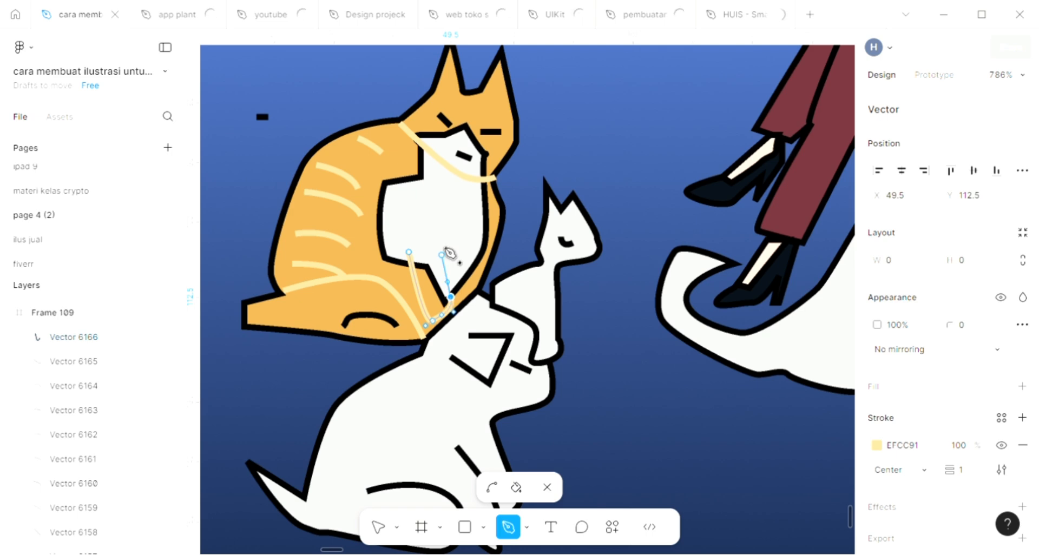
pyautogui.moveTo(442, 245); pyautogui.dragTo(439, 234)
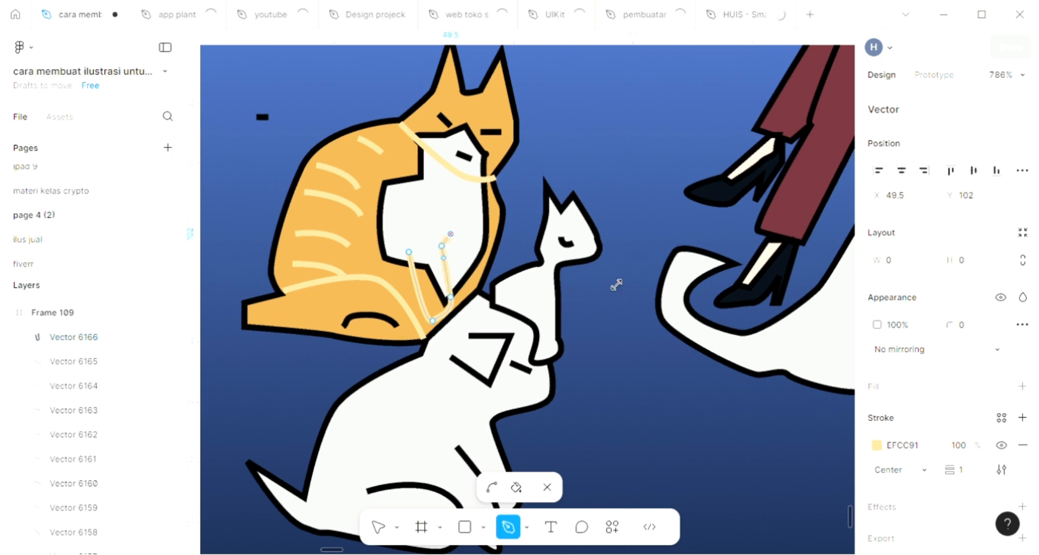
pyautogui.press('Escape')
# Set the stroke colour of the orange cat's foreleg outline to 111111
pyautogui.click(919, 497)
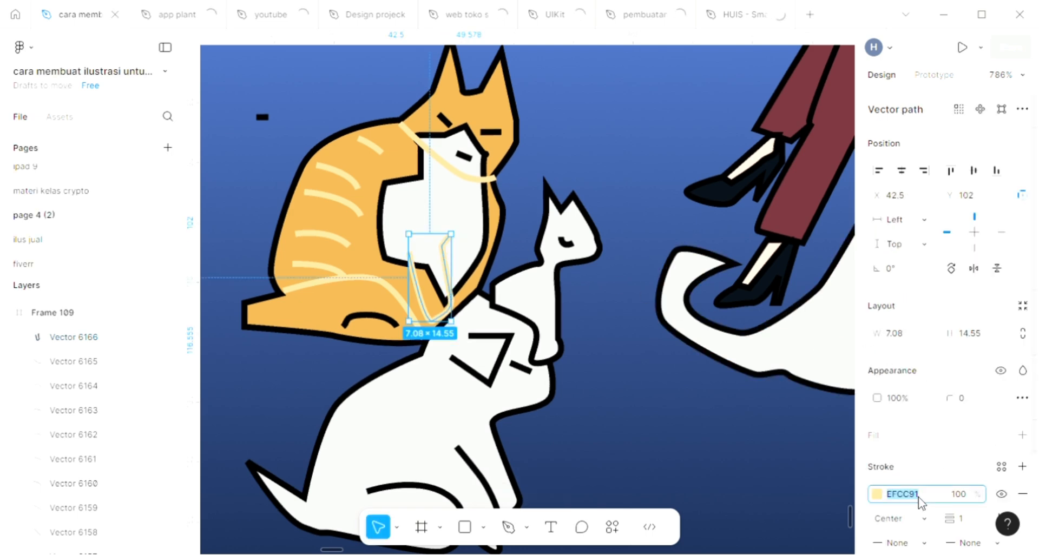
pyautogui.write('111')
pyautogui.press('Return')
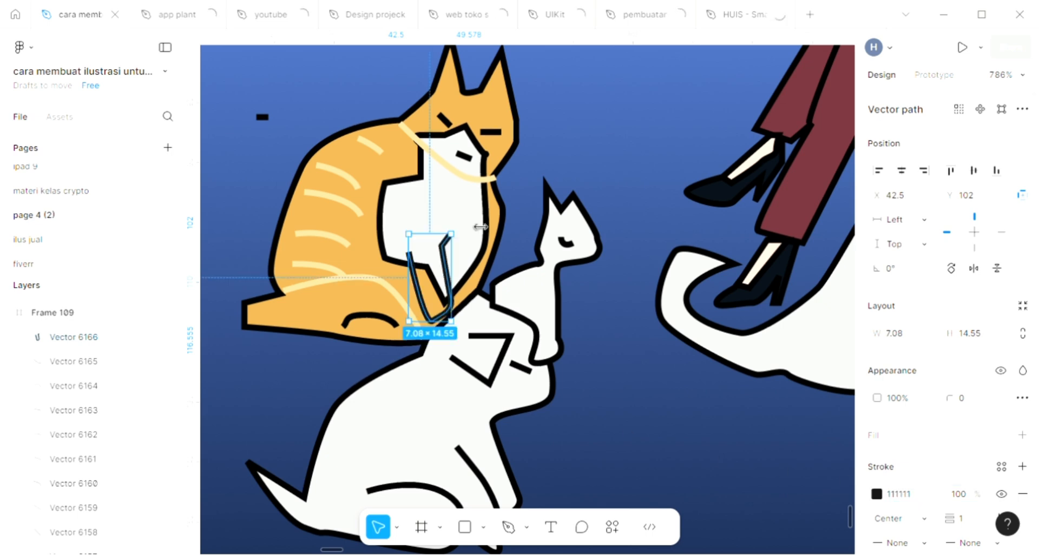
# Recolour the strokes of the orange cat's jaw line and haunch line together to 111111
pyautogui.click(473, 178)
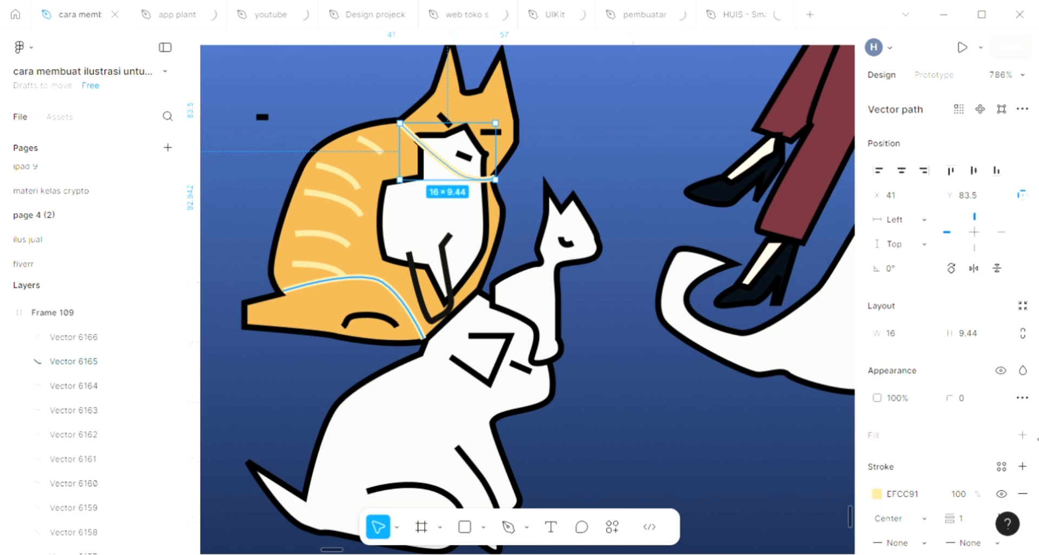
pyautogui.keyDown('shift'); pyautogui.click(355, 277); pyautogui.keyUp('shift')
pyautogui.click(1022, 462)
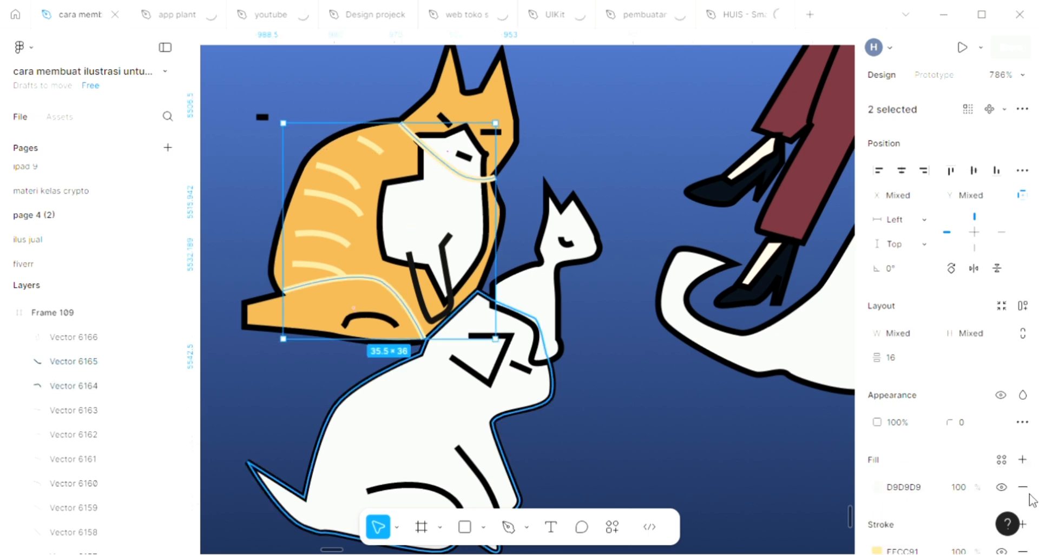
pyautogui.hotkey('ctrl', 'z')
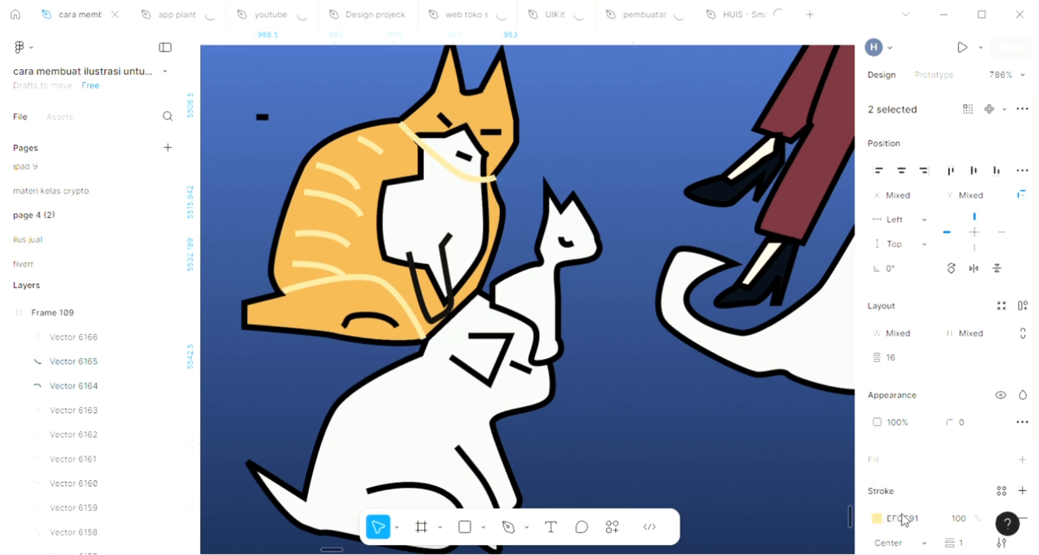
pyautogui.click(902, 518)
pyautogui.write('111')
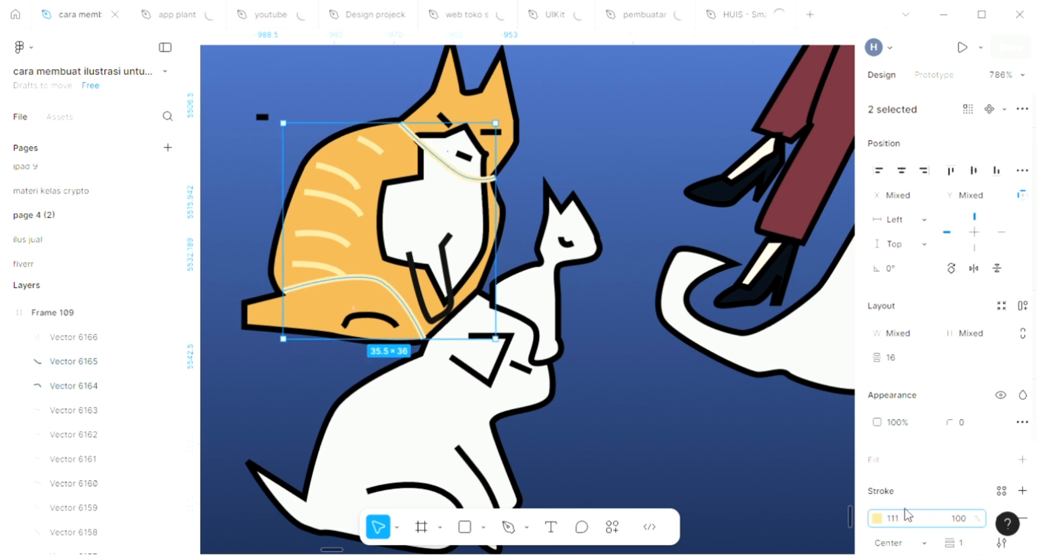
pyautogui.press('Return')
pyautogui.scroll(-5, 422, 230)
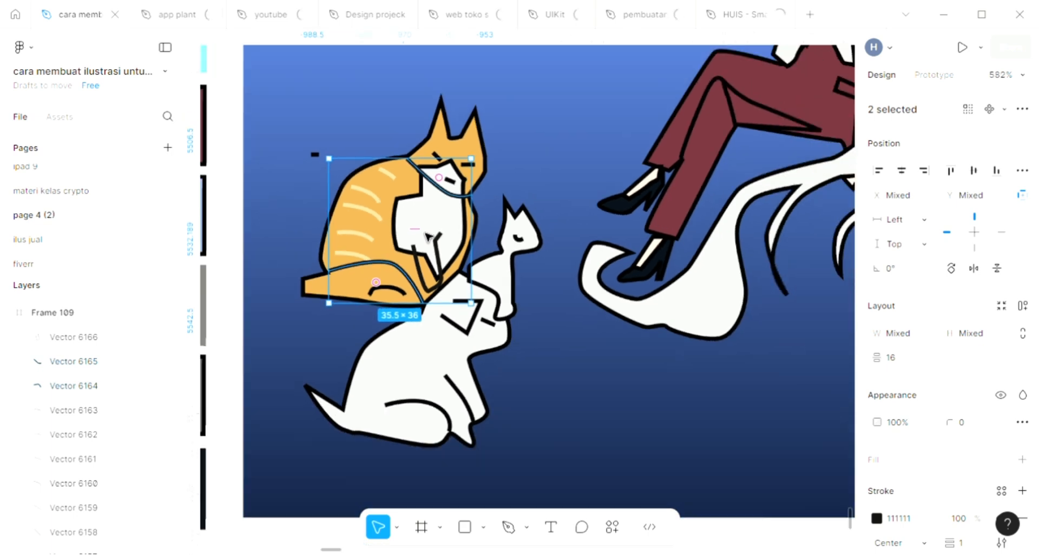
pyautogui.click(514, 366)
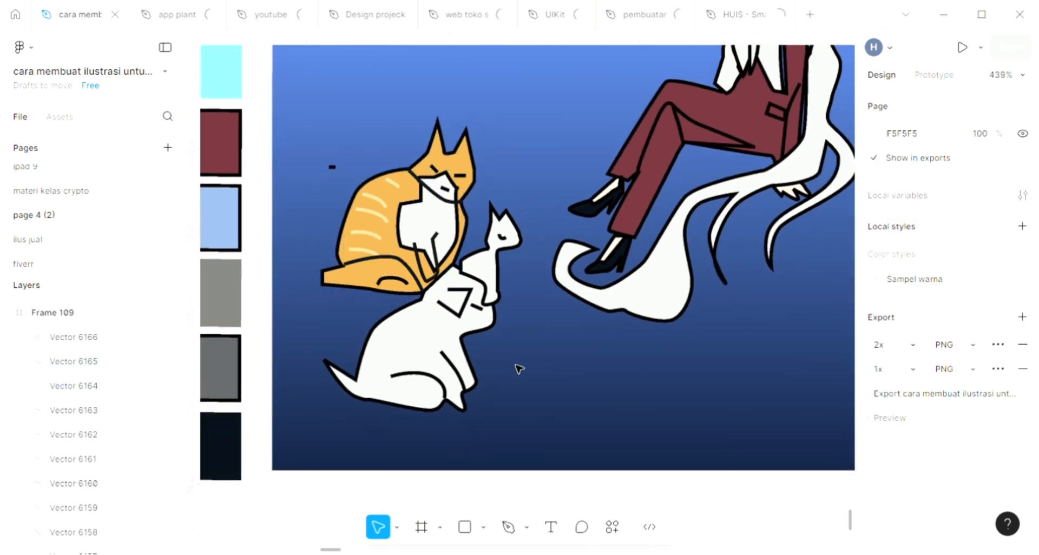
# Fill the triangular gap under the woman's crossed thigh with dark navy 080F19 sampled from her shoe
pyautogui.scroll(-2, 517, 368)
pyautogui.hscroll(3, 518, 369)
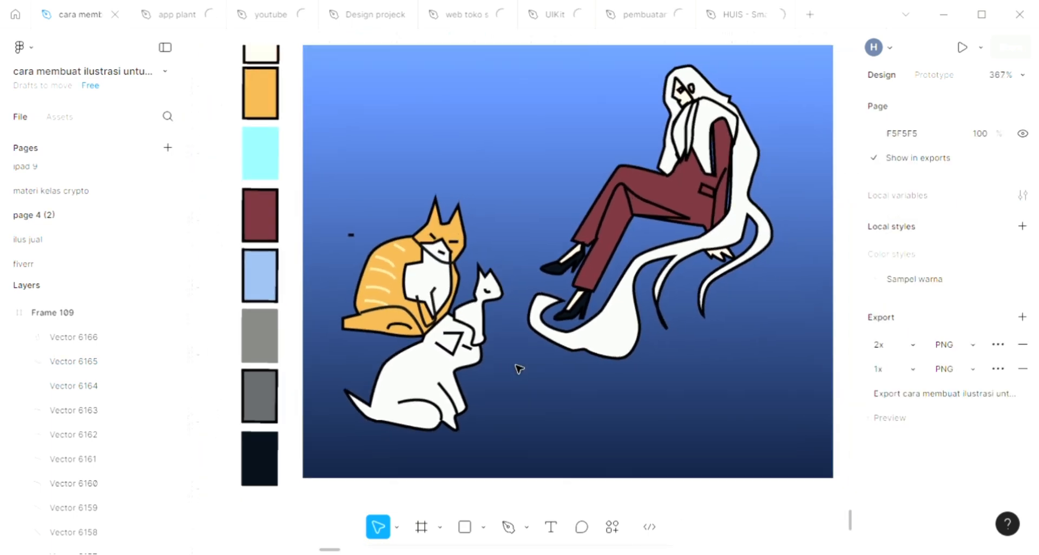
pyautogui.scroll(-1, 520, 369)
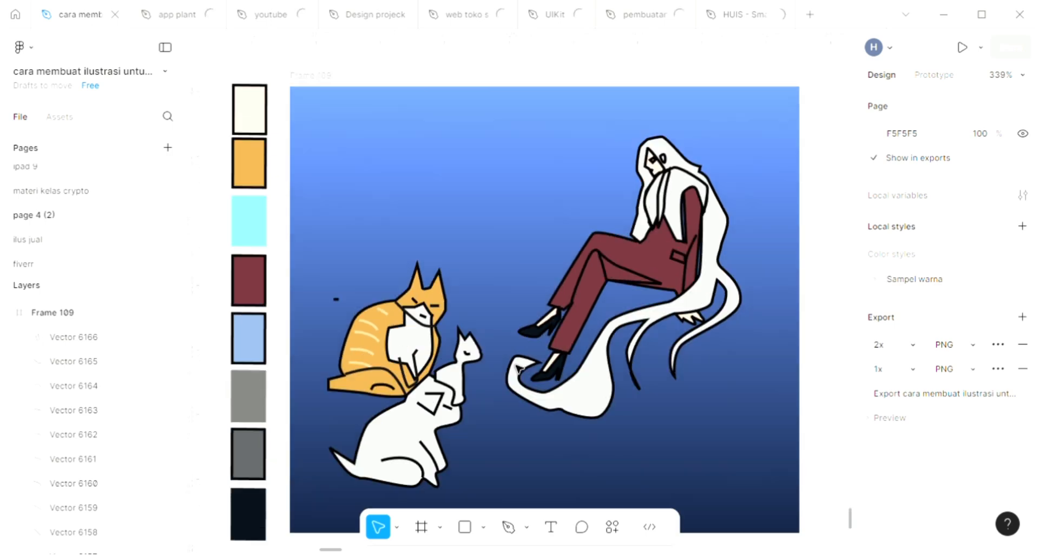
pyautogui.click(363, 142)
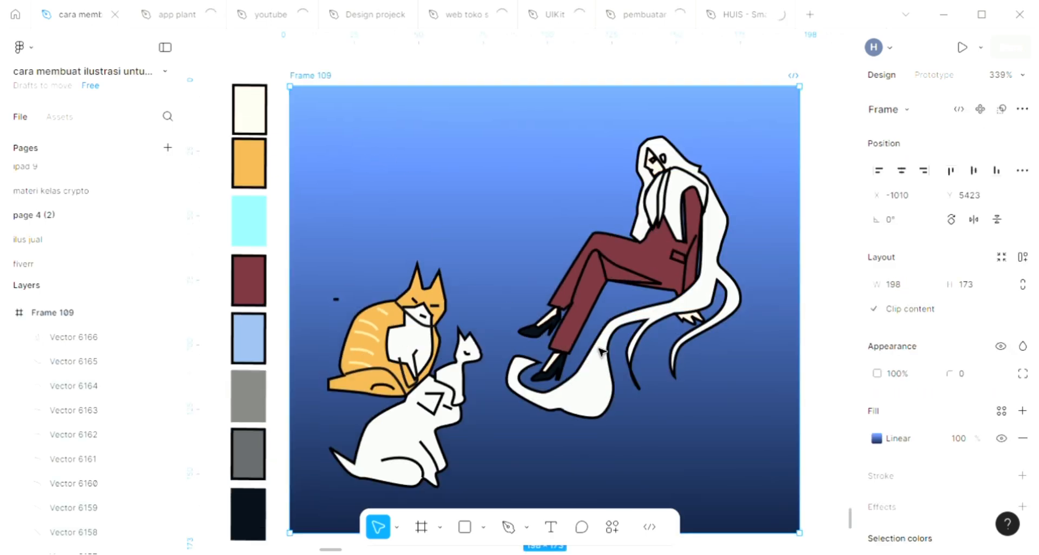
pyautogui.scroll(2, 625, 271)
pyautogui.scroll(4, 625, 271)
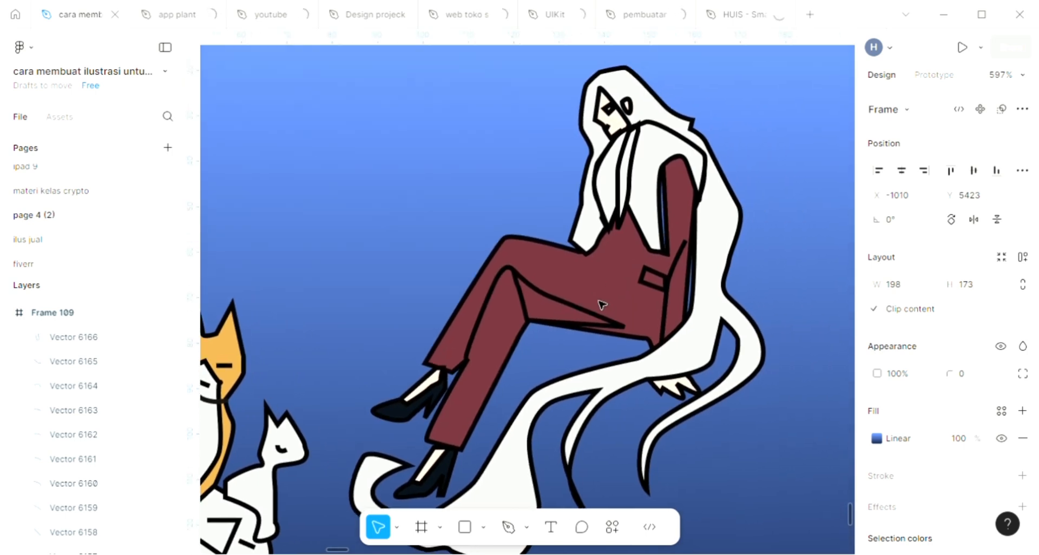
pyautogui.click(600, 306)
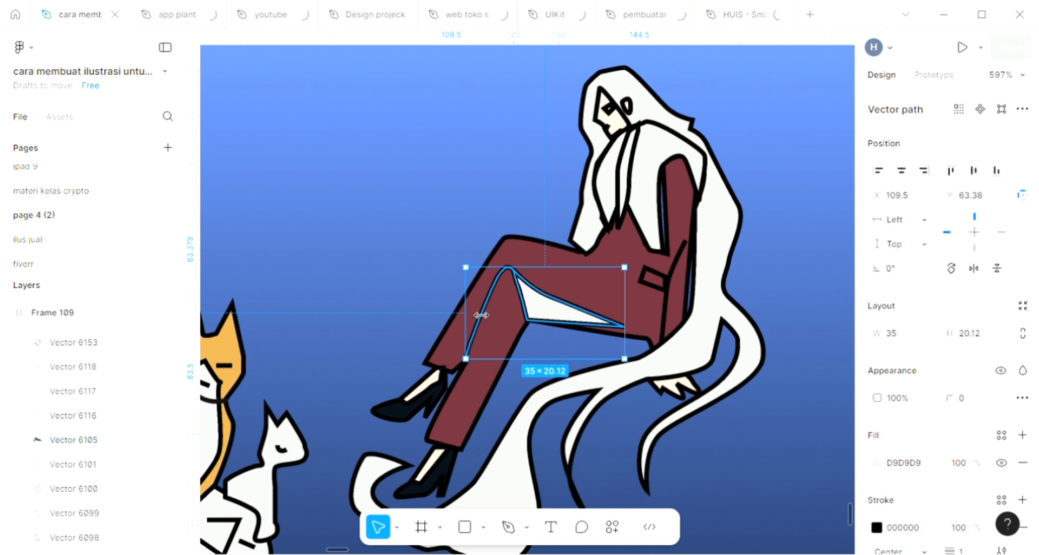
pyautogui.press('i')
pyautogui.click(407, 424)
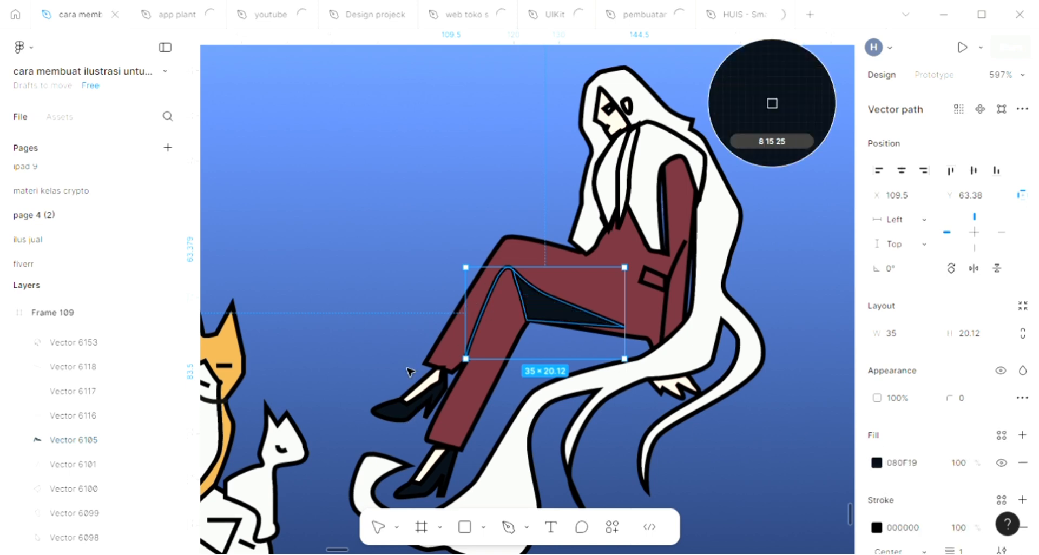
pyautogui.click(410, 324)
pyautogui.scroll(-1, 411, 325)
pyautogui.scroll(1, 414, 326)
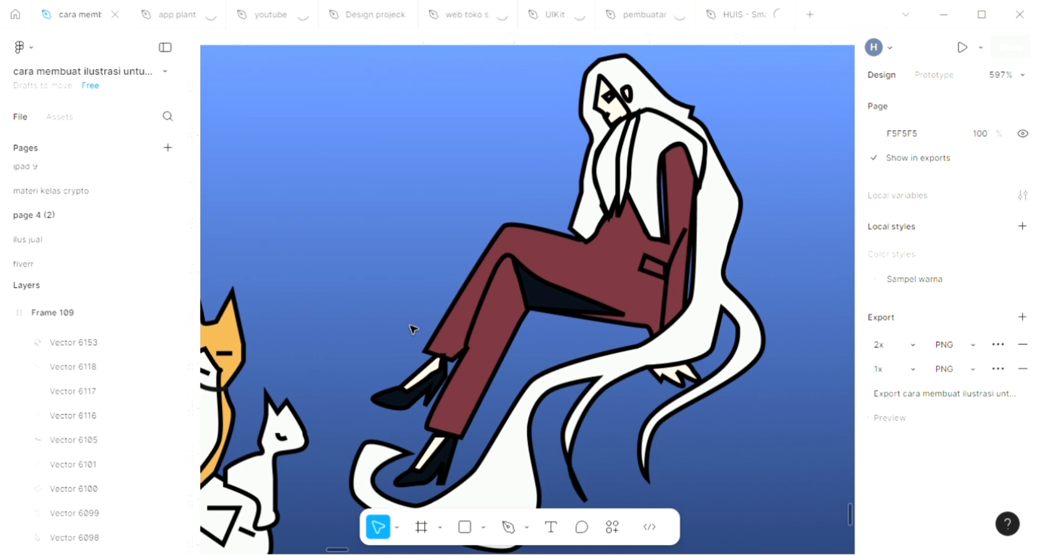
pyautogui.scroll(-3, 603, 349)
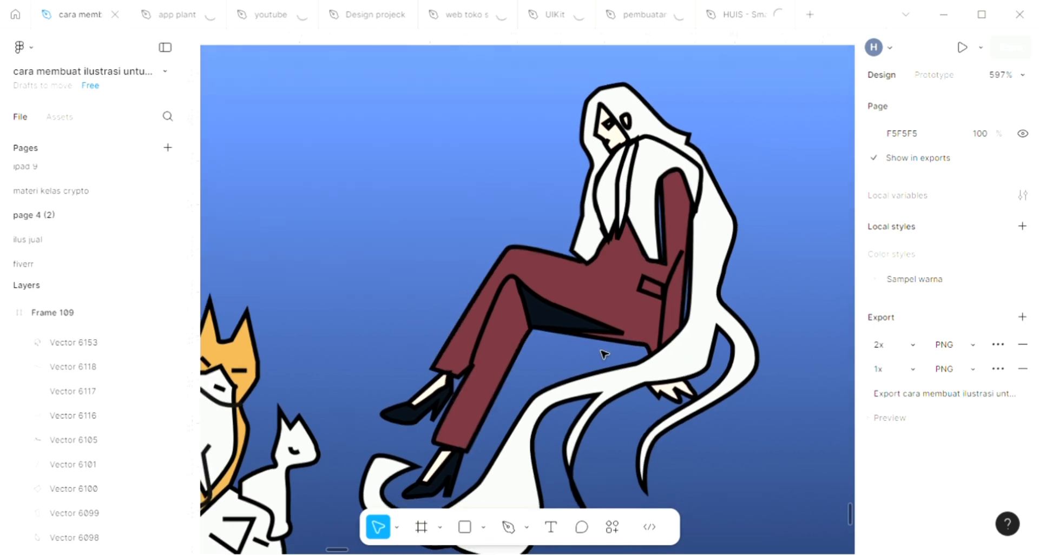
pyautogui.hscroll(2, 604, 353)
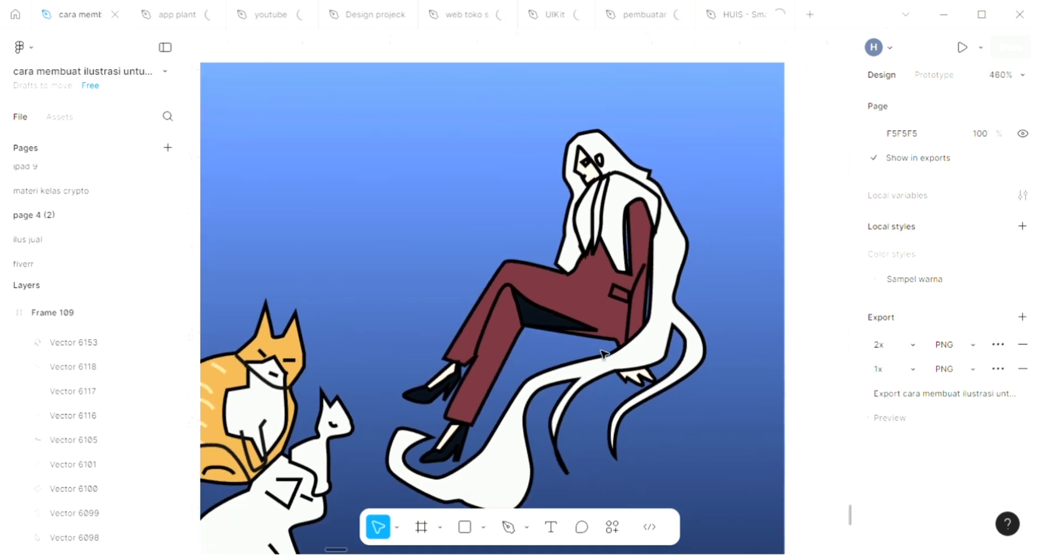
# Draw a curved hair strand about 10 × 8 with the Pen tool over the crown of the woman's head
pyautogui.scroll(-3, 604, 353)
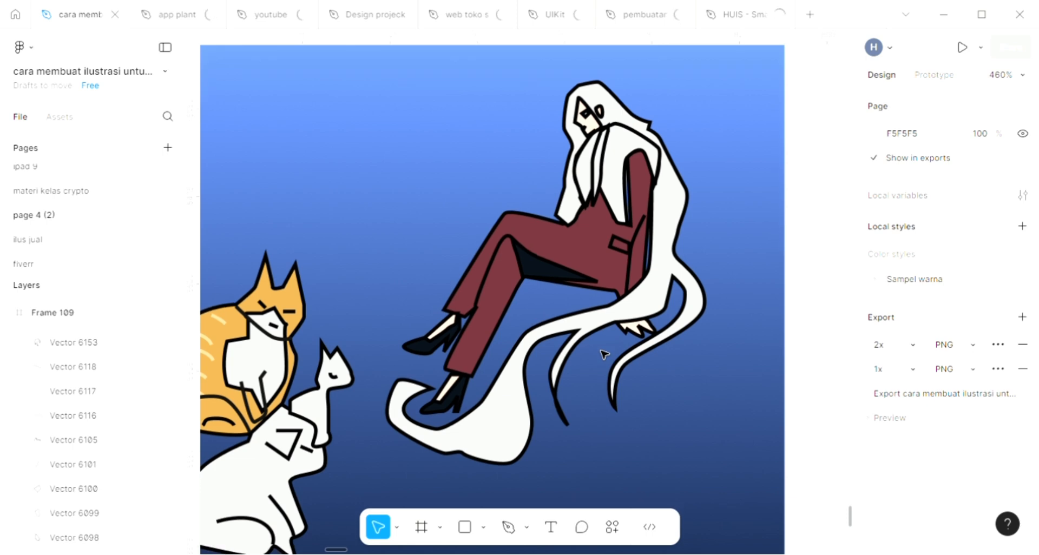
pyautogui.press('i')
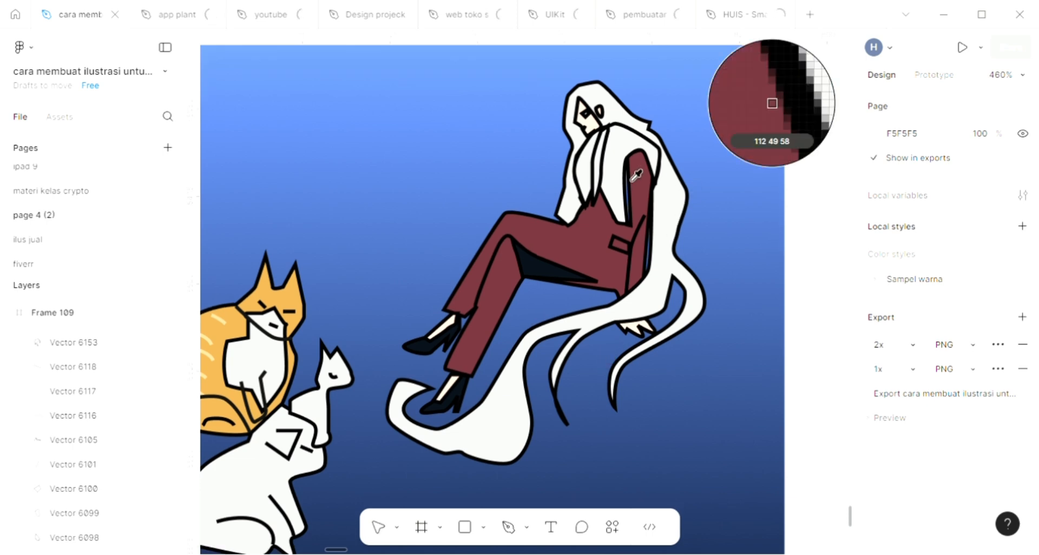
pyautogui.press('p')
pyautogui.click(587, 91)
pyautogui.moveTo(608, 99); pyautogui.dragTo(634, 127)
pyautogui.press('Escape')
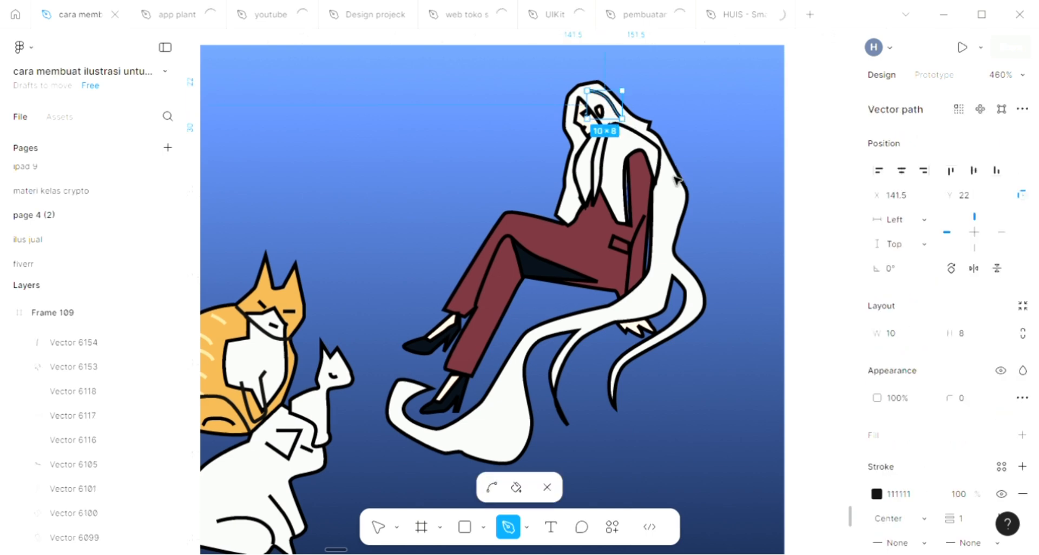
pyautogui.press('Escape')
pyautogui.press('o')
pyautogui.click(665, 230)
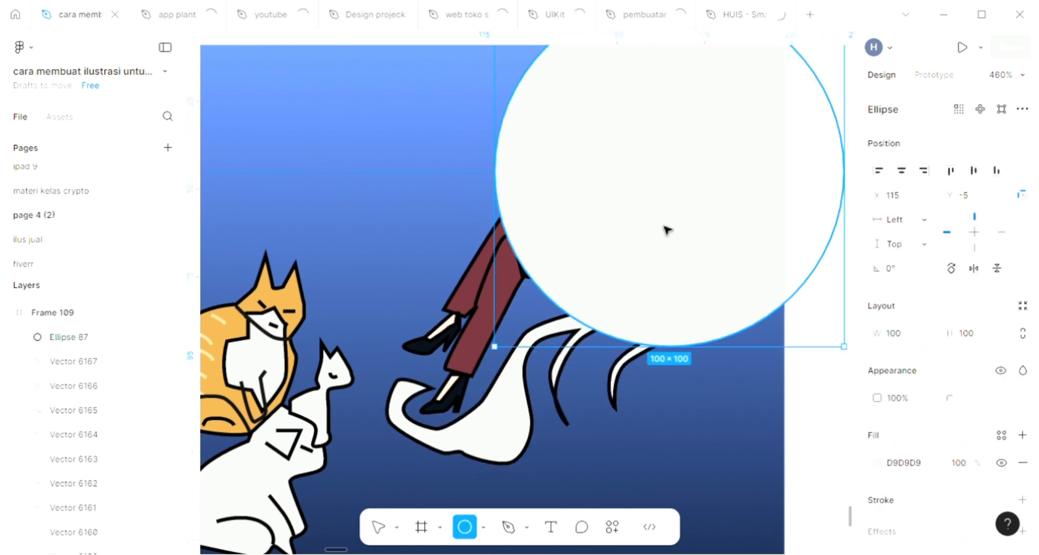
pyautogui.press('v')
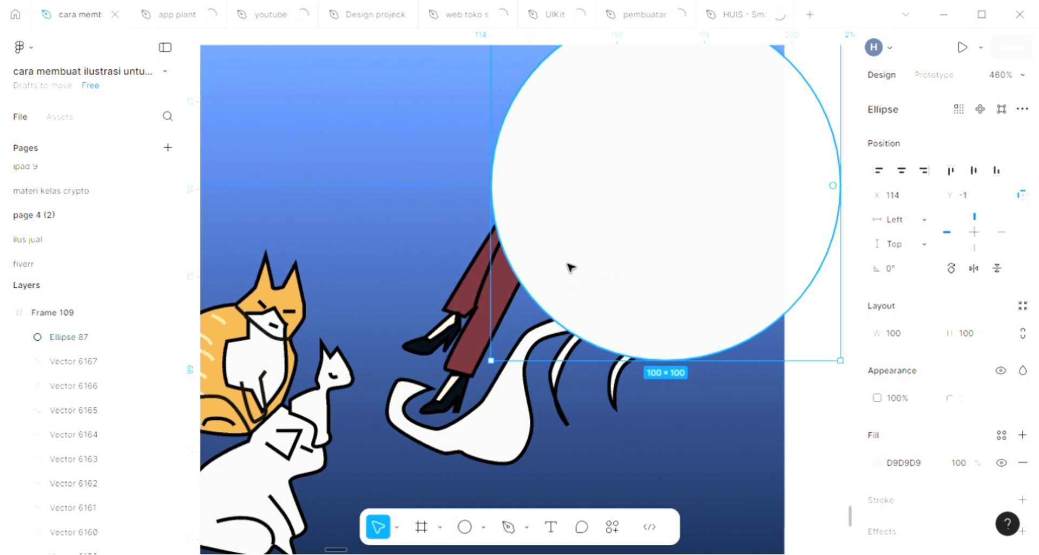
pyautogui.press('Delete')
# Draw a long wavy strand line about 5.13 × 29.5 with the Pen tool down the hair behind the woman's arm
pyautogui.press('p')
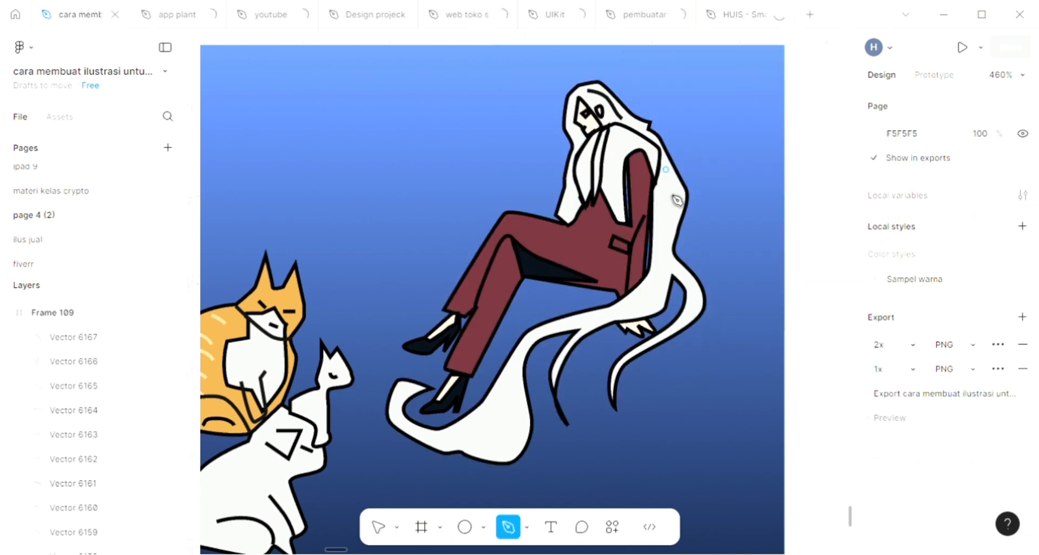
pyautogui.click(666, 170)
pyautogui.moveTo(666, 199); pyautogui.dragTo(660, 213)
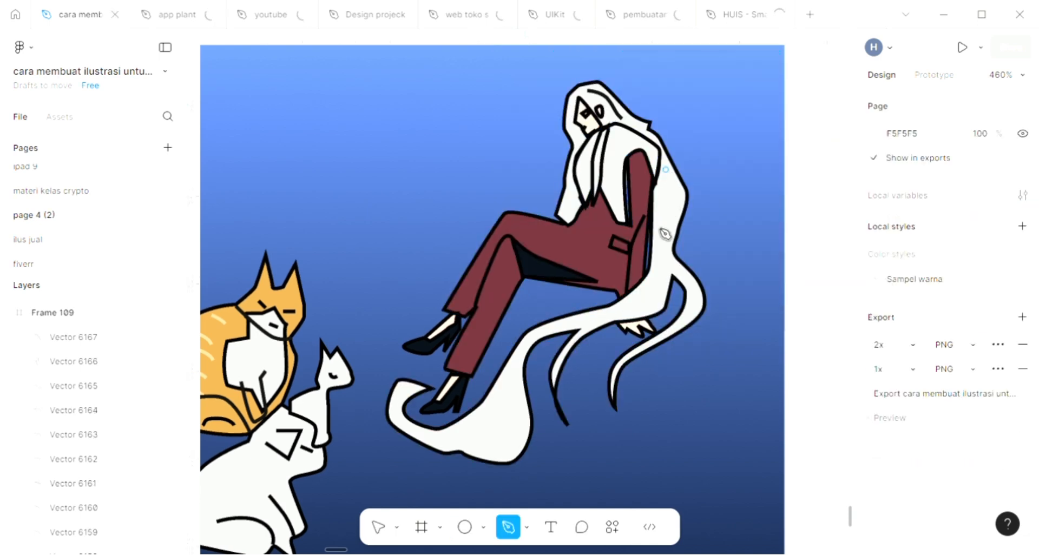
pyautogui.click(676, 273)
pyautogui.press('Escape')
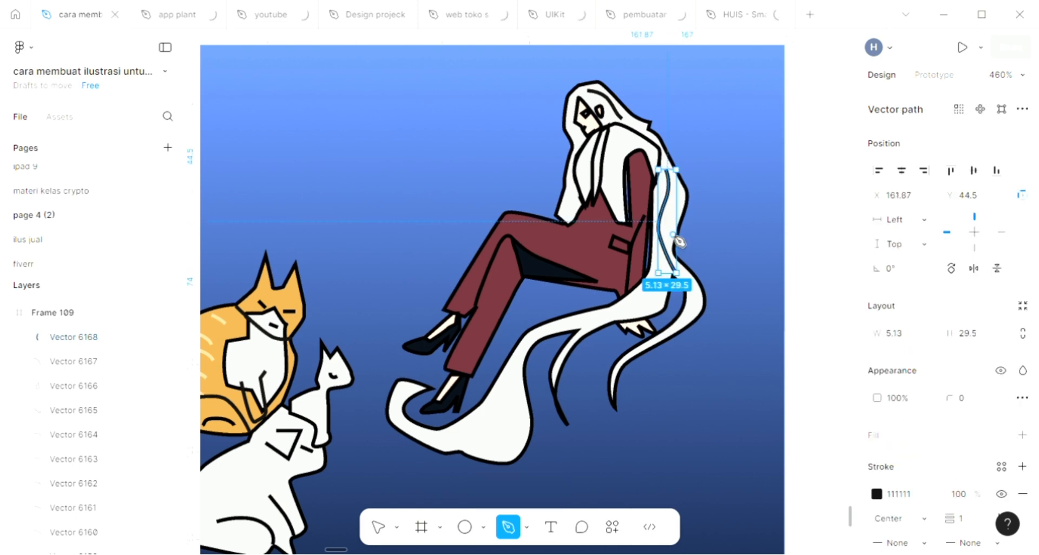
# Draw a shorter strand line about 3 × 14.5 beside the wavy strand in the hair behind the woman's back
pyautogui.click(671, 233)
pyautogui.click(672, 200)
pyautogui.press('Escape')
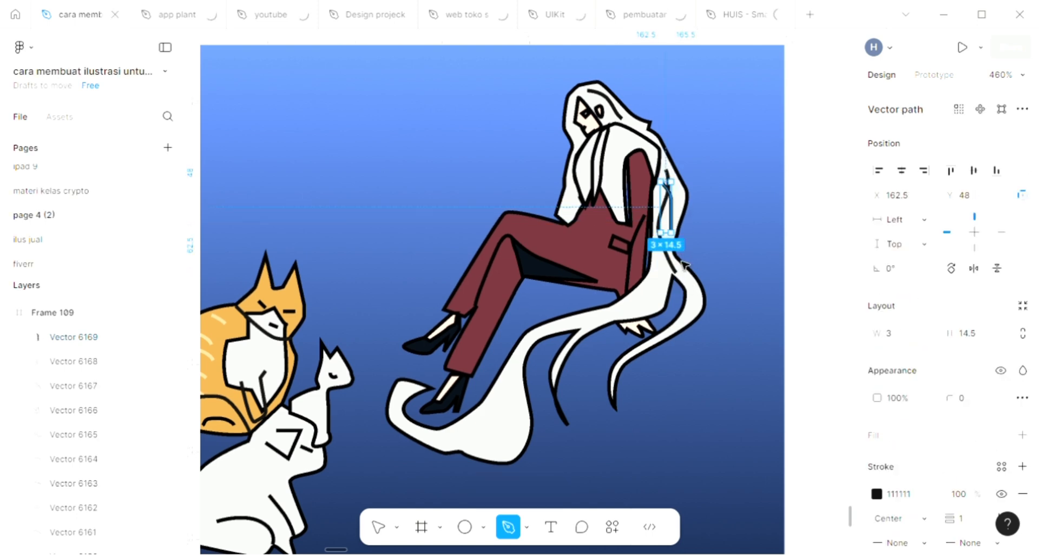
pyautogui.press('Escape')
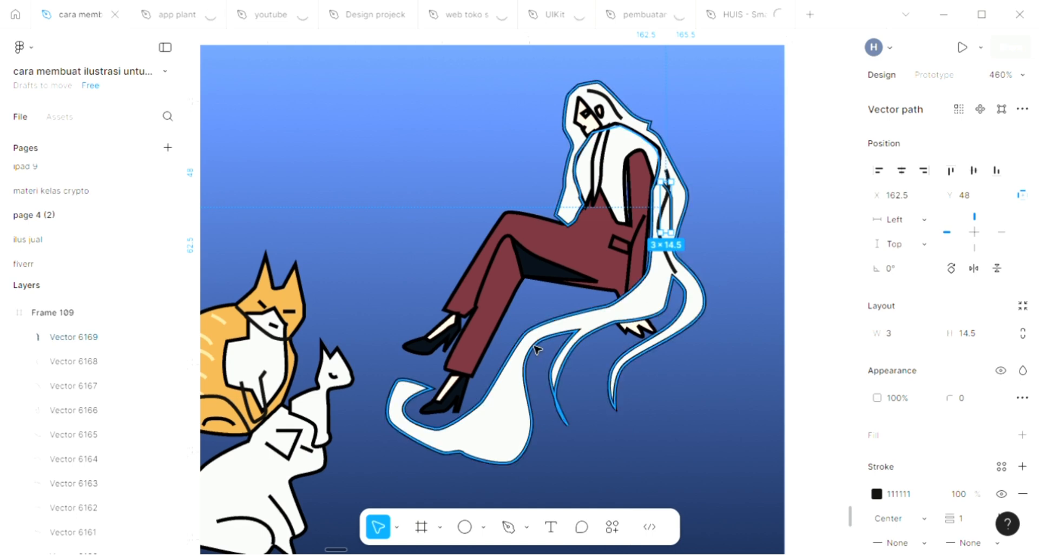
# Draw an S-shaped strand line about 19.5 × 27.5 across the wide lower lock of hair near the woman's shoes
pyautogui.press('p')
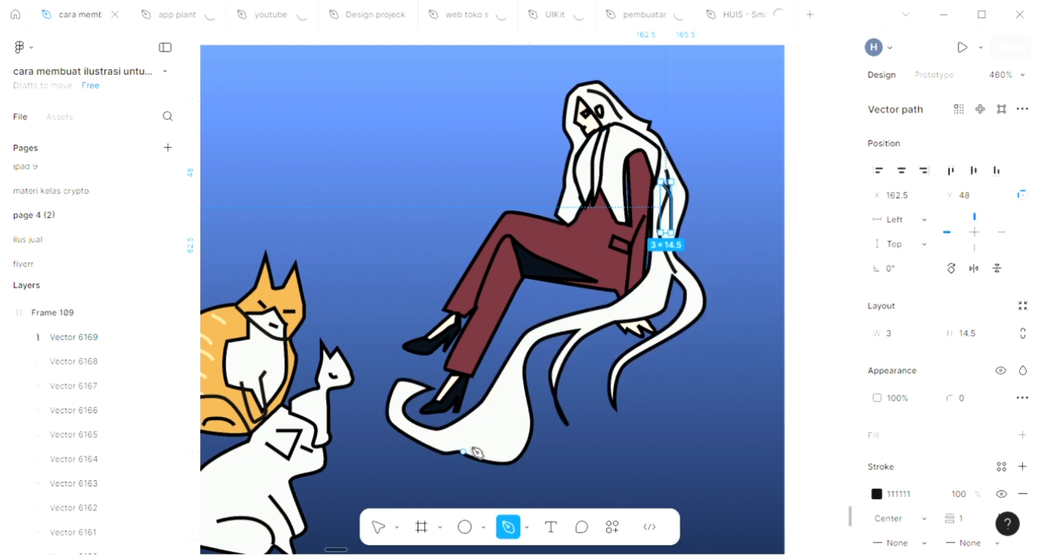
pyautogui.click(462, 451)
pyautogui.moveTo(477, 442)
pyautogui.mouseDown()
pyautogui.moveTo(499, 431)
pyautogui.moveTo(504, 388)
pyautogui.moveTo(521, 365)
pyautogui.mouseUp()
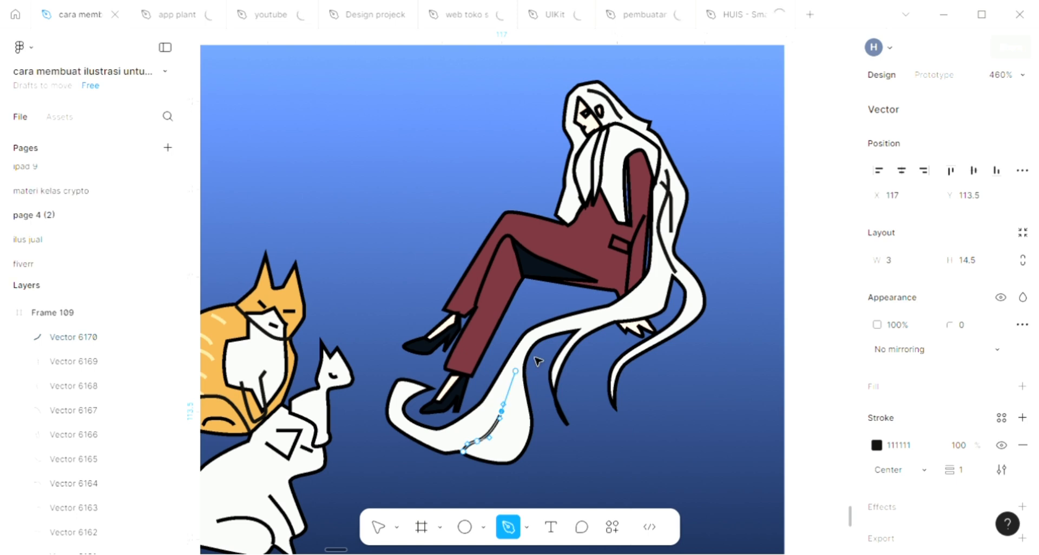
pyautogui.click(531, 355)
pyautogui.press('Escape')
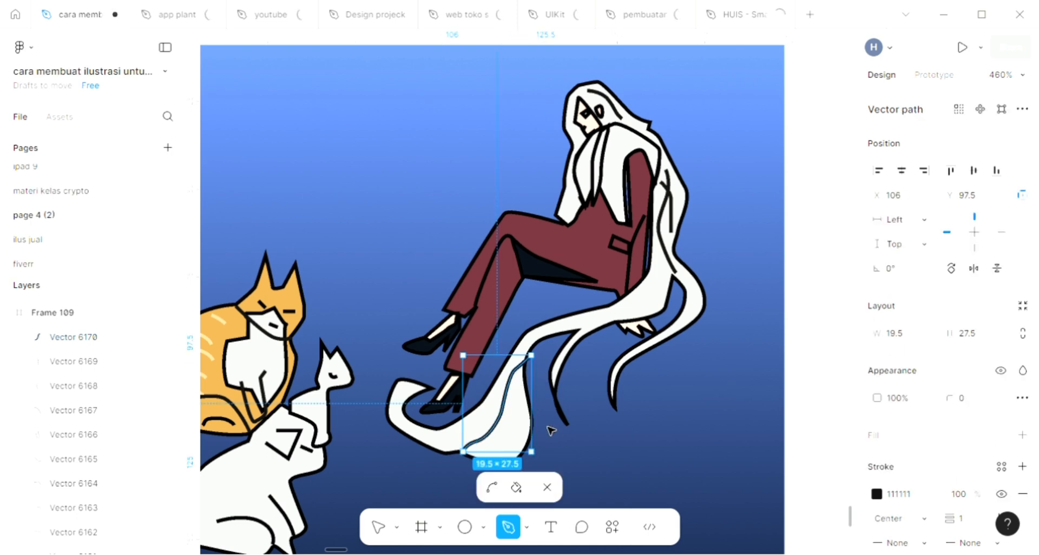
pyautogui.press('Escape')
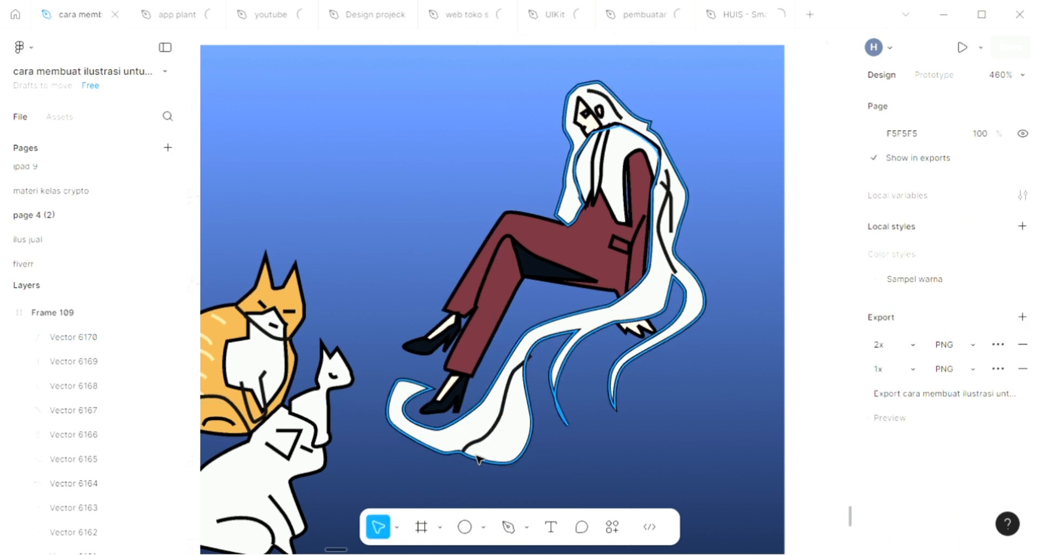
# Draw a short curved strand line with the Pen tool in the hair just above the woman's resting hand
pyautogui.press('p')
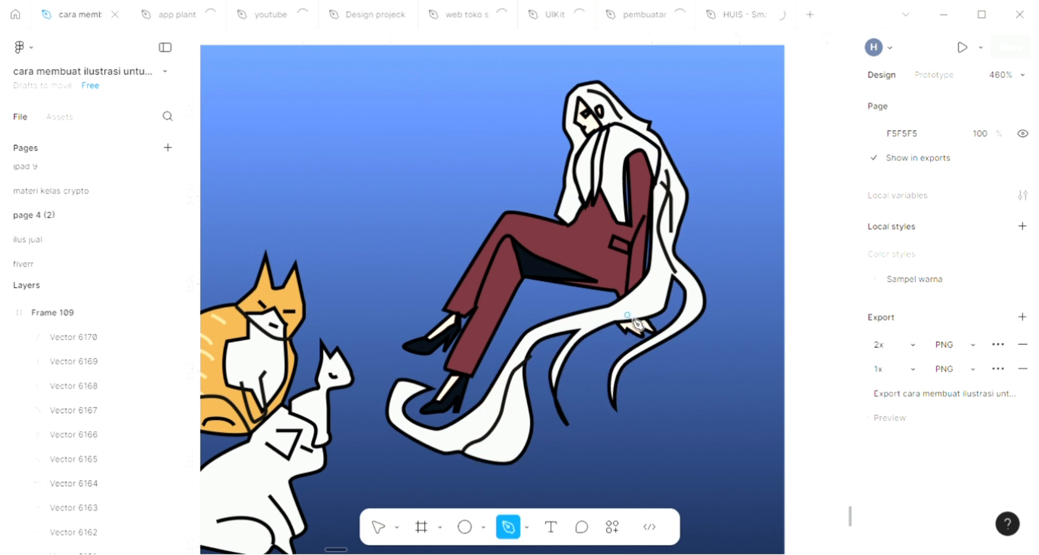
pyautogui.click(661, 265)
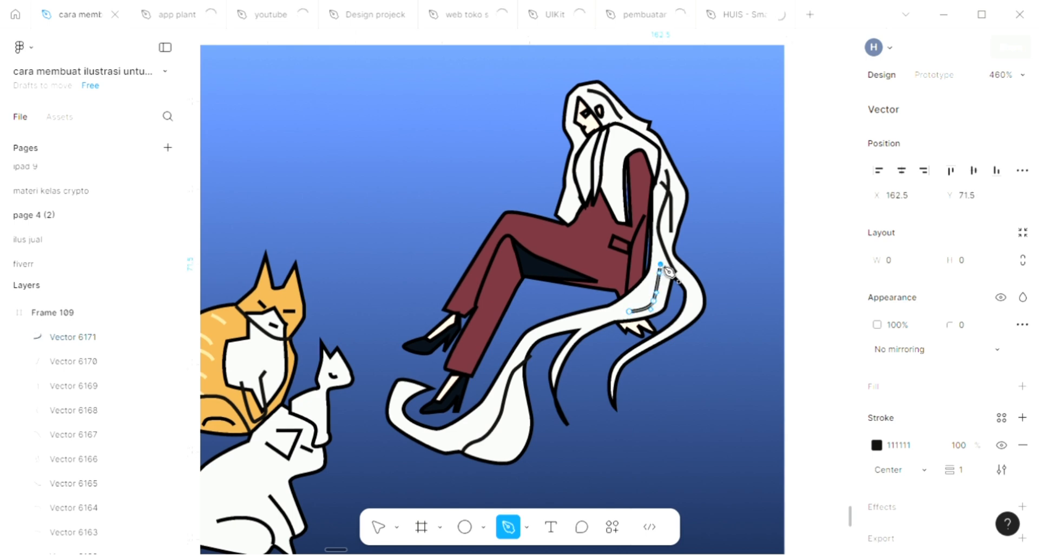
pyautogui.press('Escape')
# Send the large white hair shape behind the woman's forearm and hand
pyautogui.press('v')
pyautogui.click(643, 311)
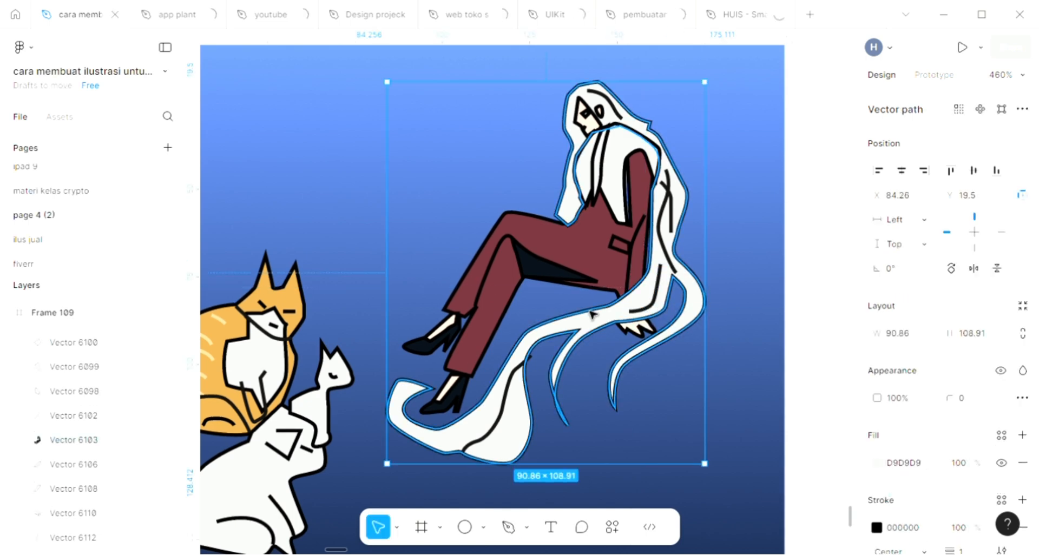
pyautogui.click(728, 240)
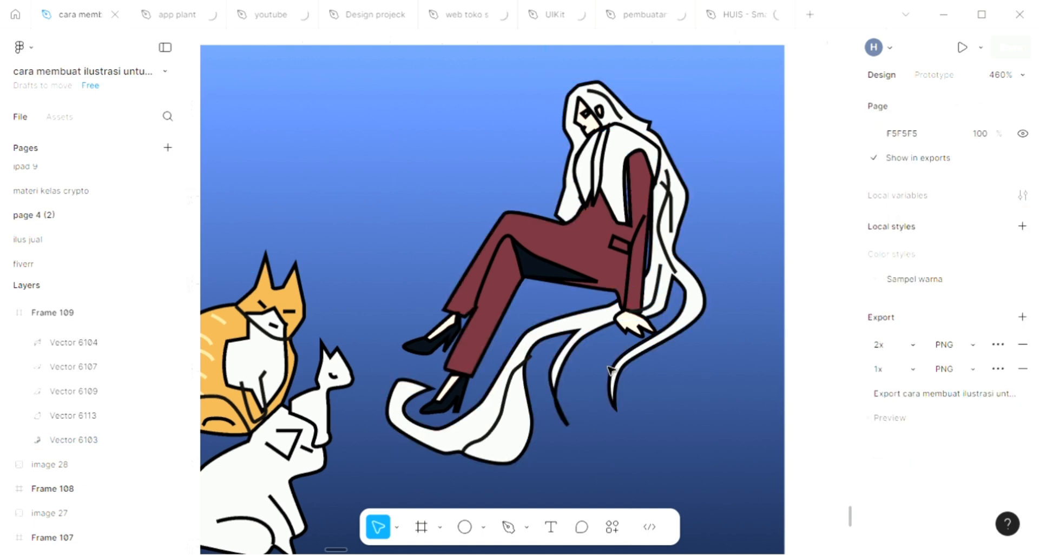
# Draw a curved foreleg line with the Pen tool on the chest of the small white cat
pyautogui.scroll(-2, 610, 370)
pyautogui.scroll(-3, 610, 370)
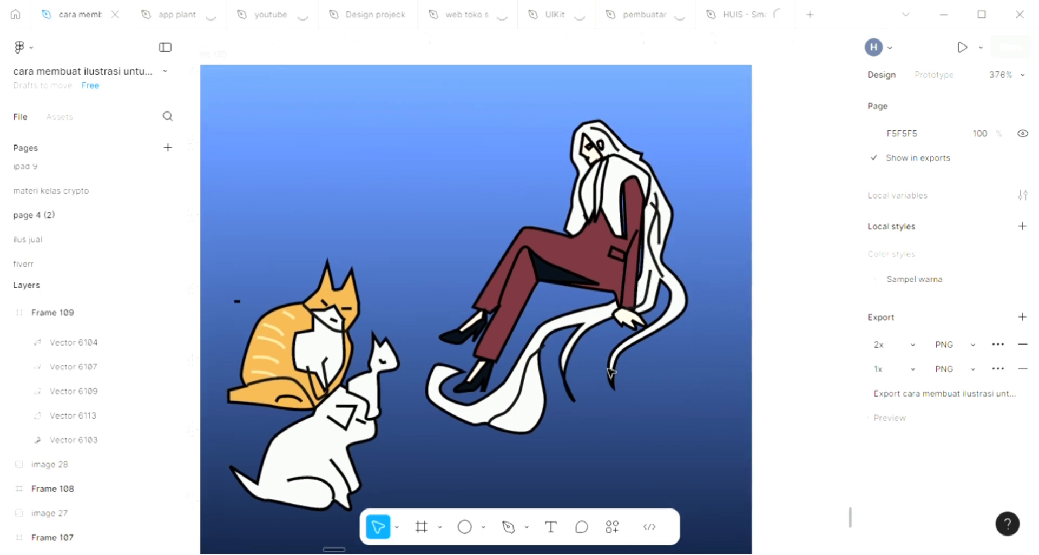
pyautogui.scroll(-1, 547, 418)
pyautogui.hscroll(-3, 547, 418)
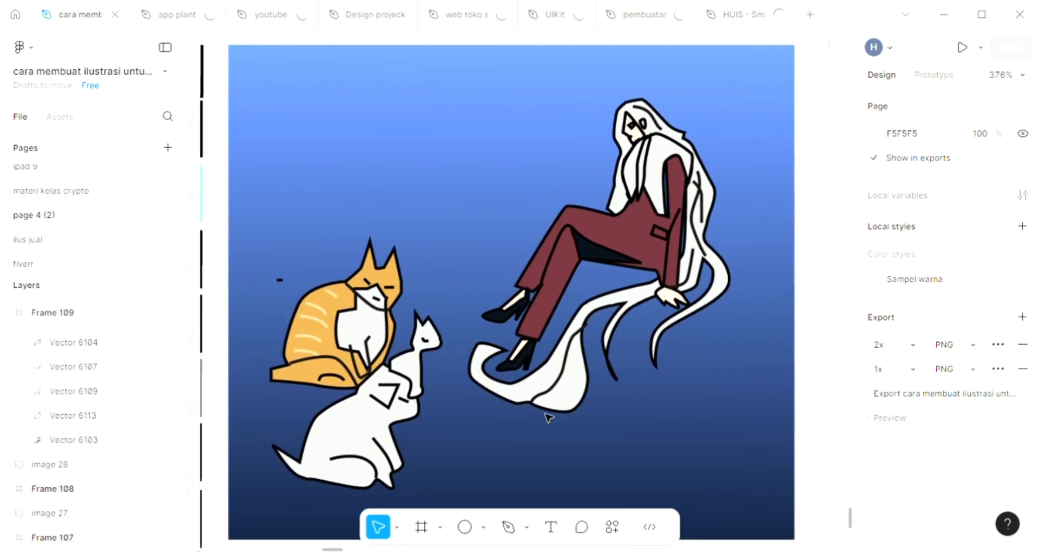
pyautogui.hscroll(-3, 548, 417)
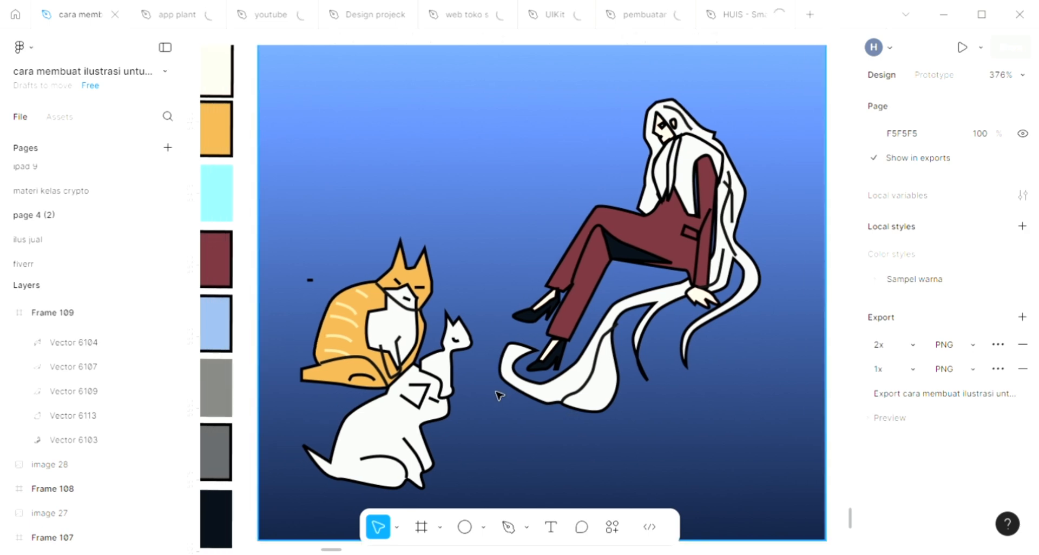
pyautogui.scroll(5, 498, 396)
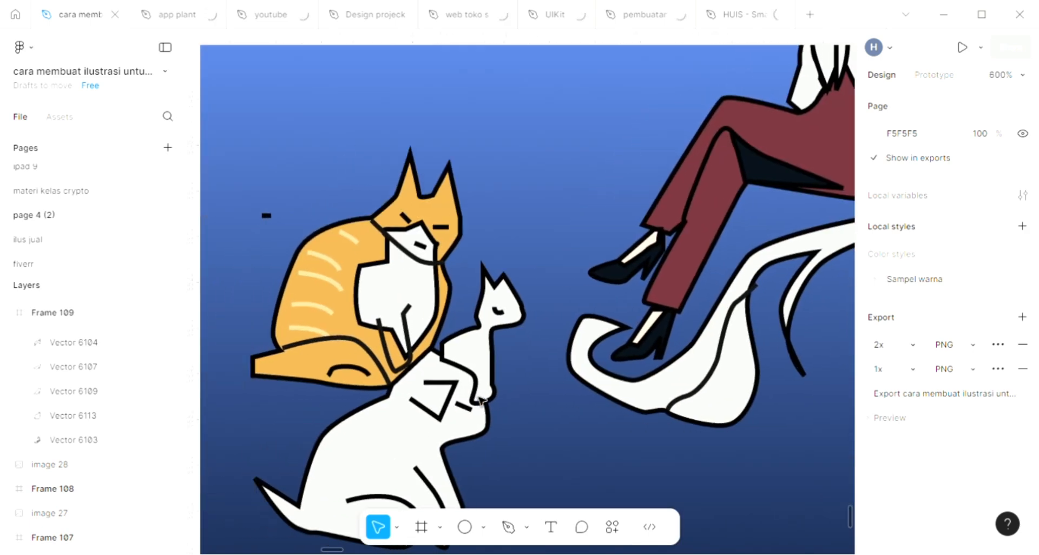
pyautogui.press('p')
pyautogui.click(470, 342)
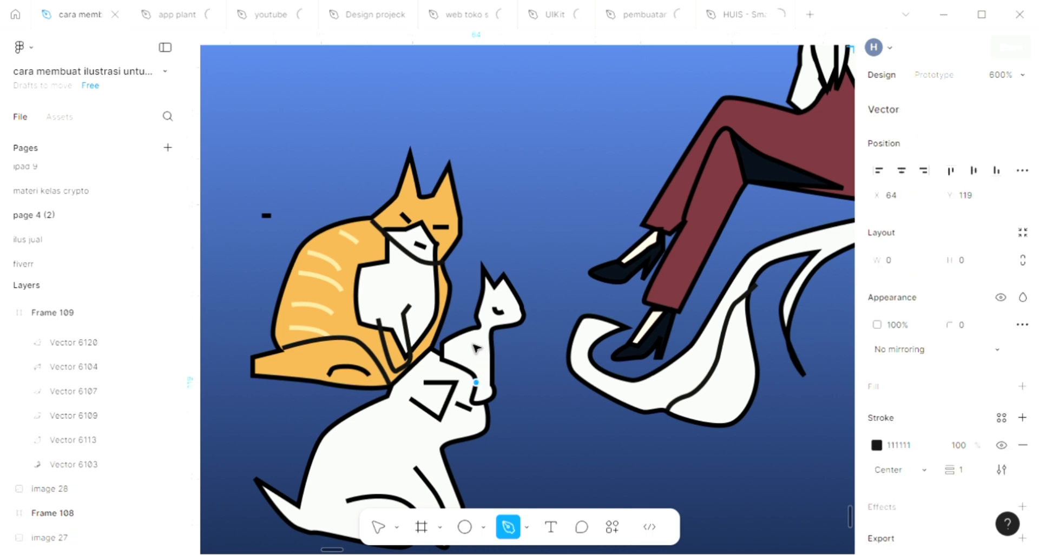
pyautogui.press('Escape')
pyautogui.press('Escape')
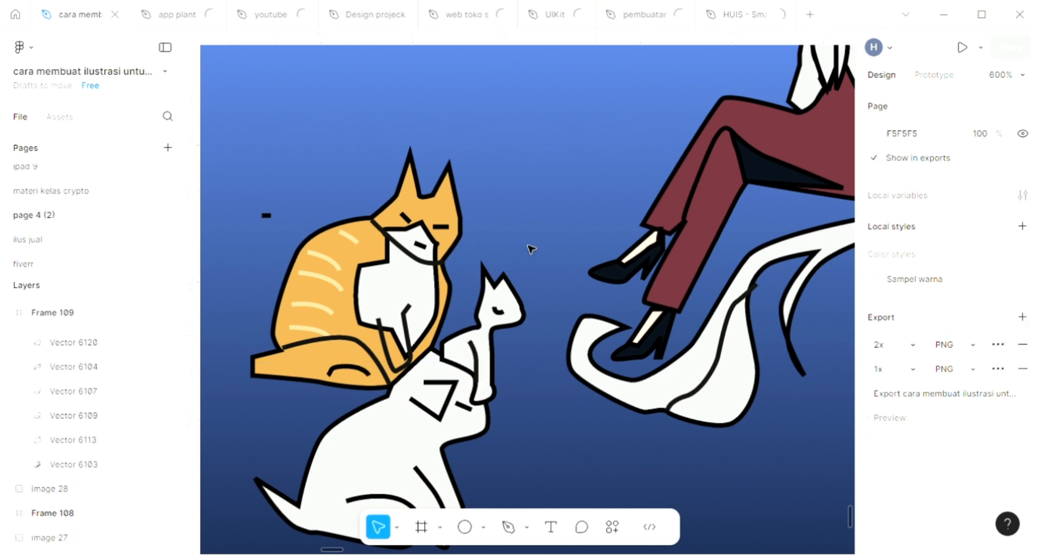
# Reshape the small white cat's curved eye into a straight slanted line about 3.5 × 2
pyautogui.click(514, 325)
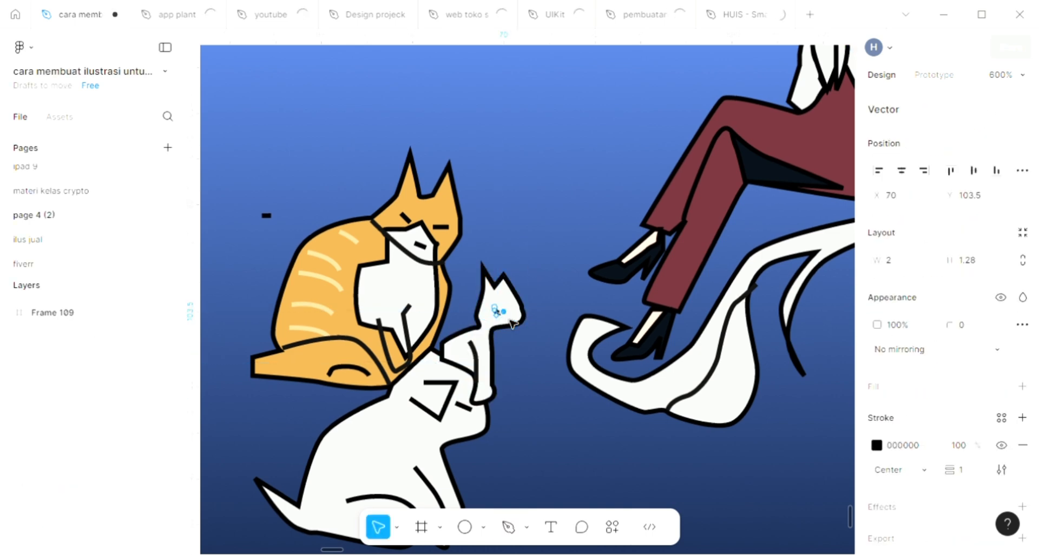
pyautogui.keyDown('ctrl'); pyautogui.scroll(5, 513, 324); pyautogui.keyUp('ctrl')
pyautogui.doubleClick(509, 319)
pyautogui.moveTo(507, 316)
pyautogui.mouseDown()
pyautogui.moveTo(516, 319)
pyautogui.moveTo(508, 314)
pyautogui.mouseUp()
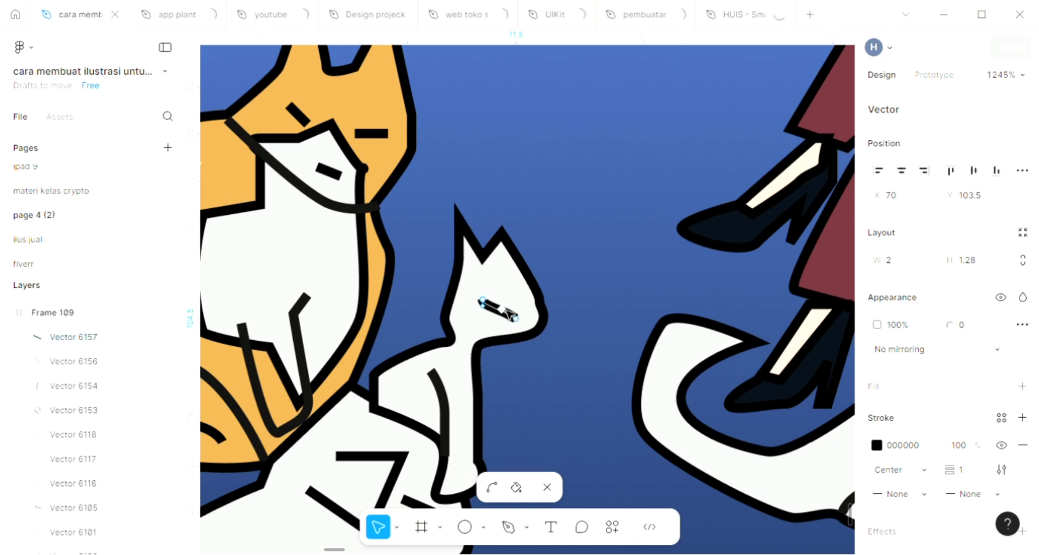
pyautogui.hotkey('ctrl', 'a')
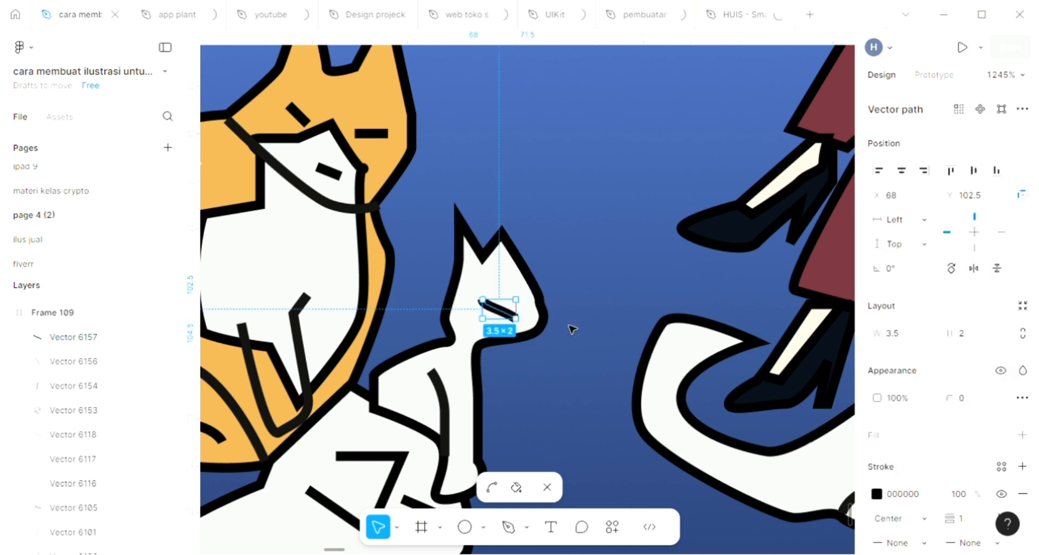
pyautogui.press('Escape')
pyautogui.press('Escape')
# Resize the illustration frame from all four sides to 178 × 149 so it fits closer around the figures
pyautogui.scroll(-5, 583, 343)
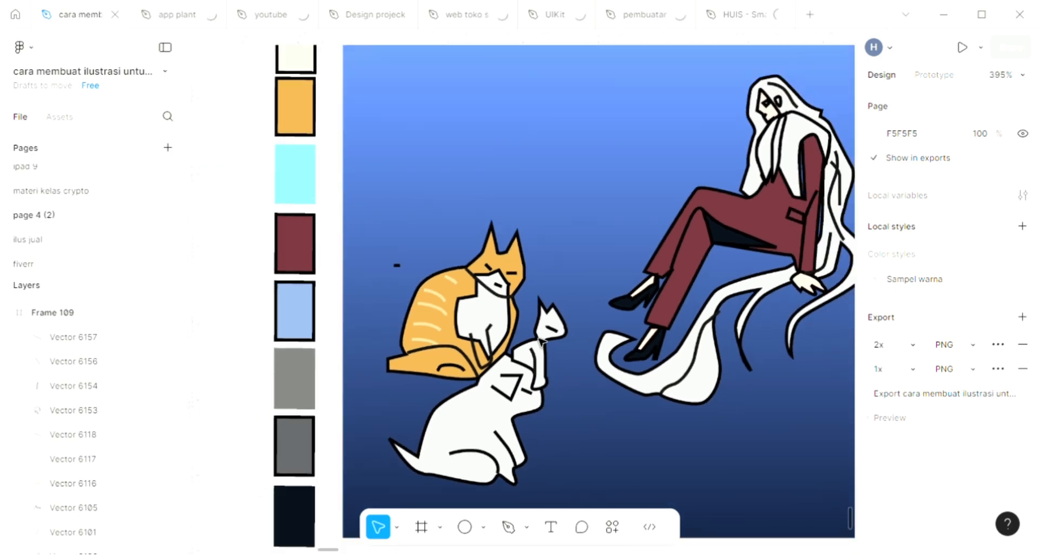
pyautogui.scroll(-2, 536, 346)
pyautogui.hscroll(2, 527, 346)
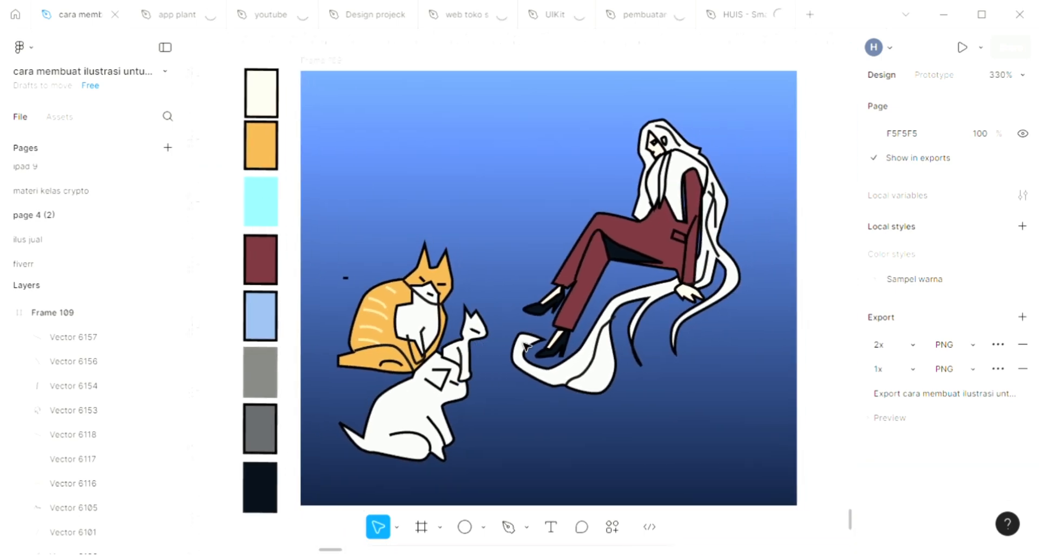
pyautogui.scroll(-1, 515, 348)
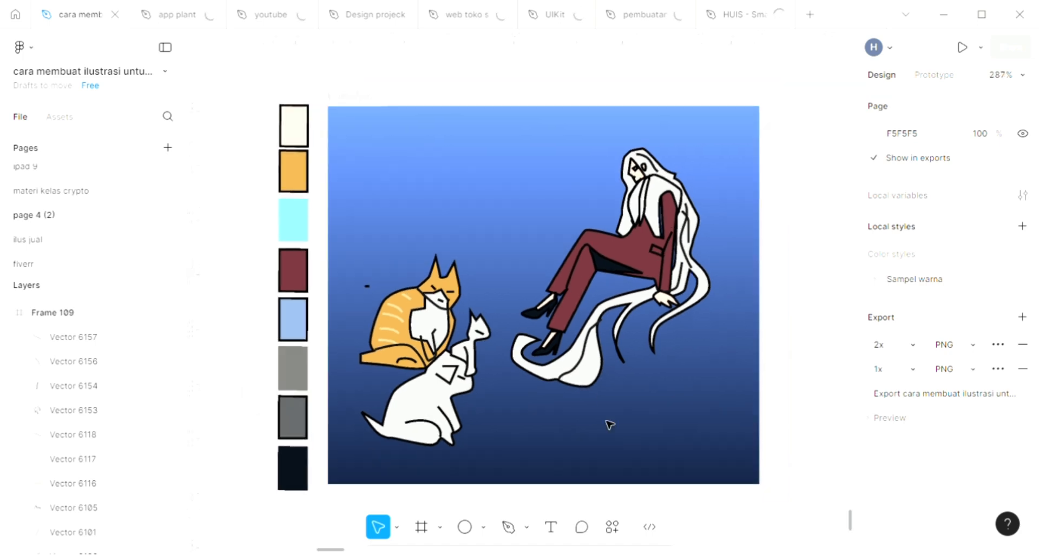
pyautogui.click(763, 254)
pyautogui.moveTo(761, 258); pyautogui.dragTo(364, 244)
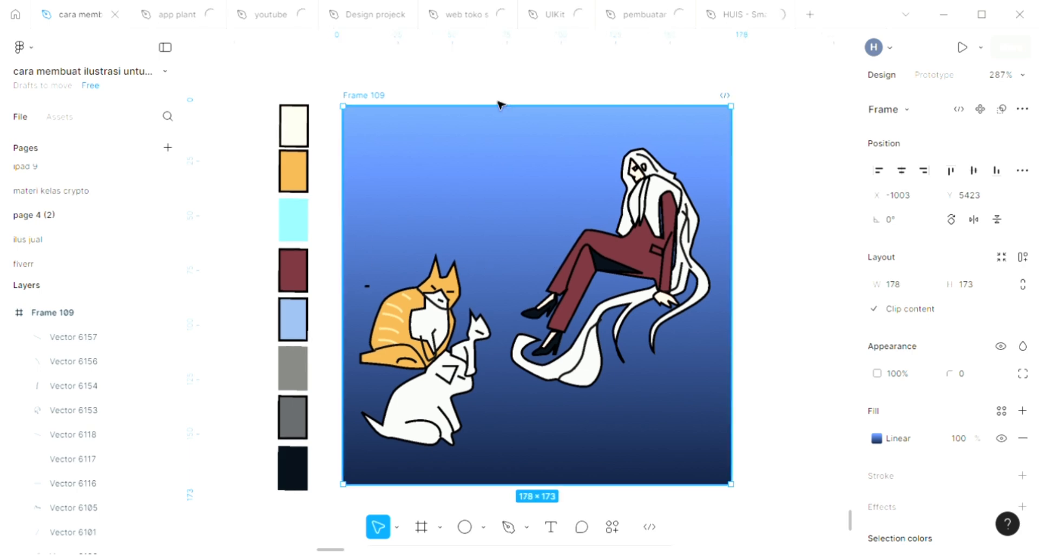
pyautogui.moveTo(503, 140); pyautogui.dragTo(506, 211)
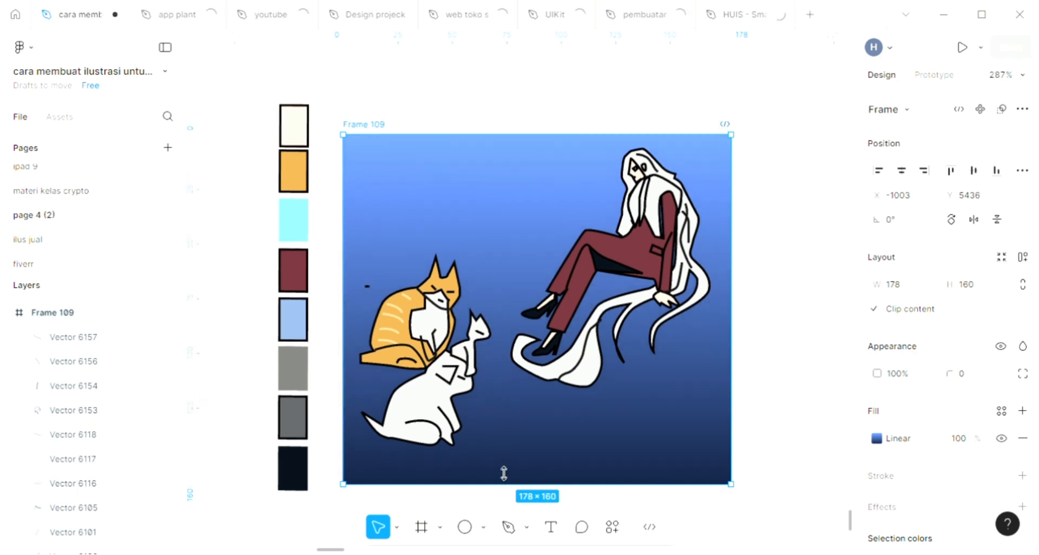
pyautogui.moveTo(503, 474); pyautogui.dragTo(503, 473)
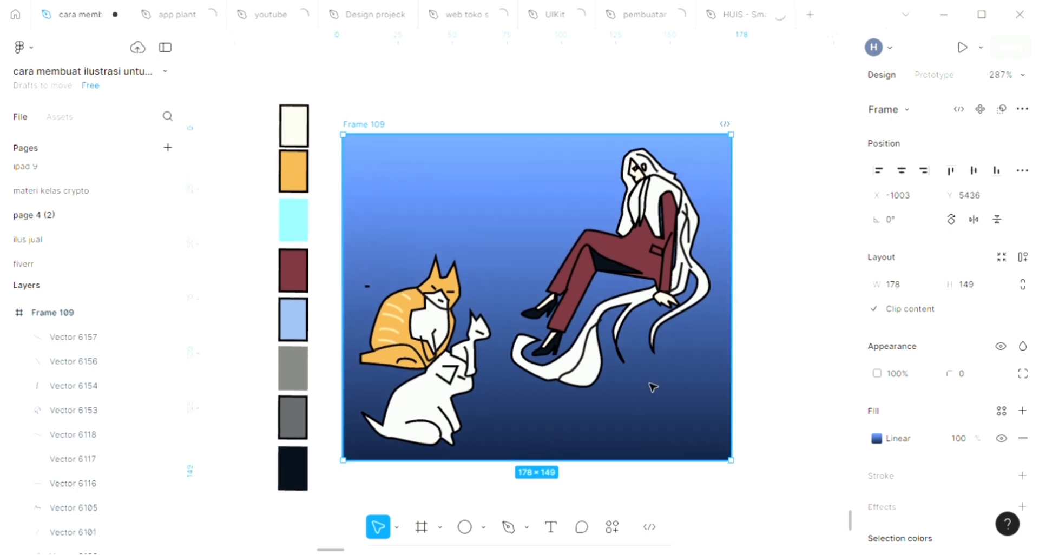
pyautogui.scroll(5, 659, 393)
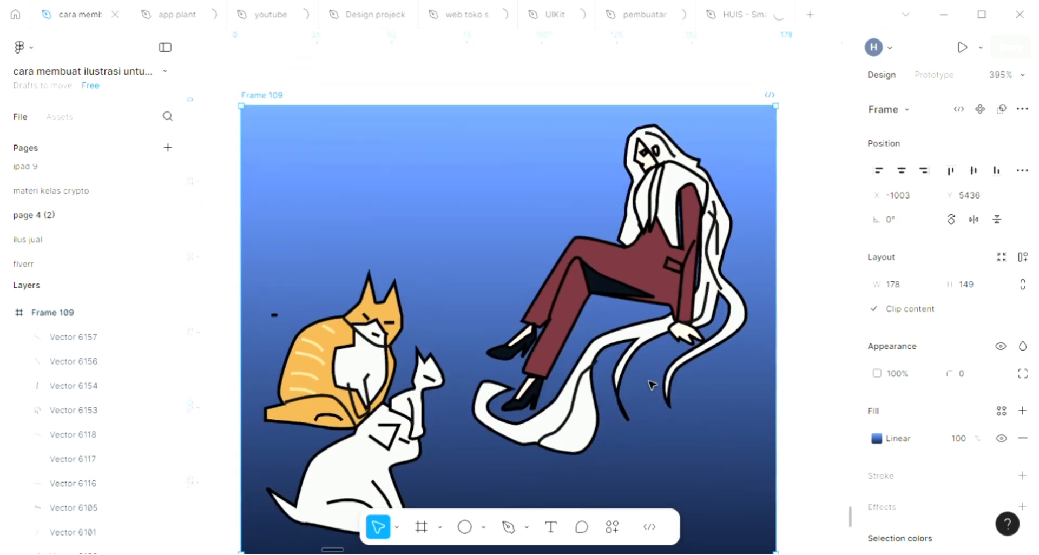
pyautogui.scroll(2, 652, 385)
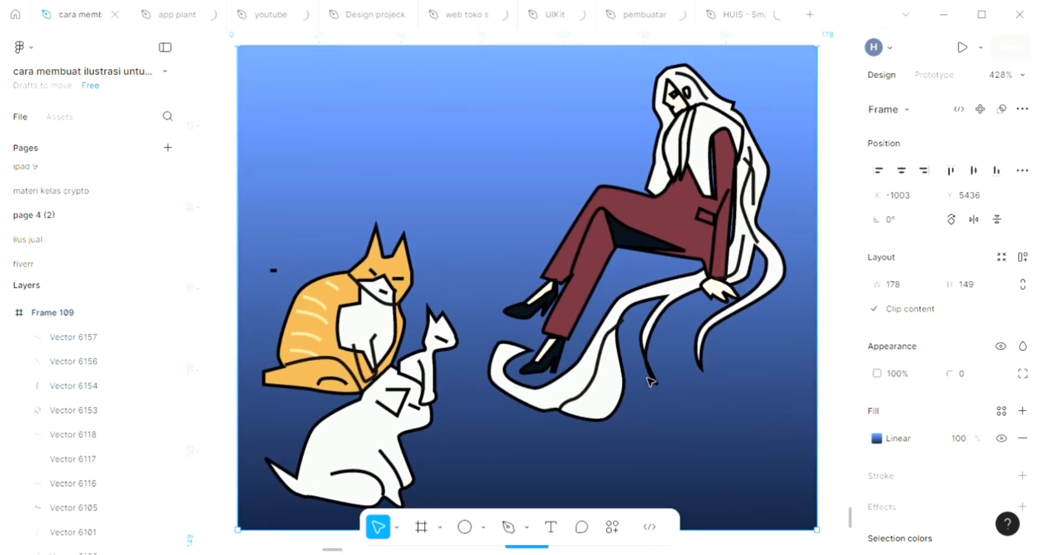